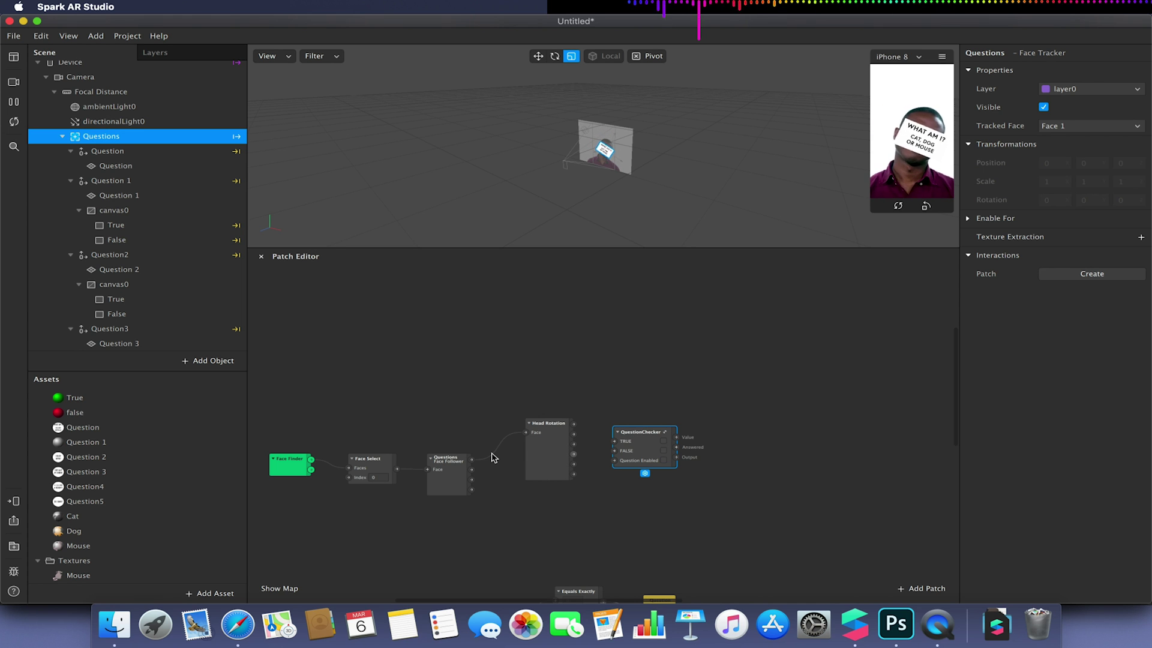
# - Move the QuestionChecker patch up and away from Head Rotation, and raise the Head Rotation patch toward it
pyautogui.scroll(-3, 492, 457)
pyautogui.hscroll(3, 492, 458)
pyautogui.click(578, 372)
pyautogui.moveTo(580, 373); pyautogui.dragTo(638, 299)
pyautogui.scroll(3, 639, 299)
pyautogui.hscroll(-1, 638, 298)
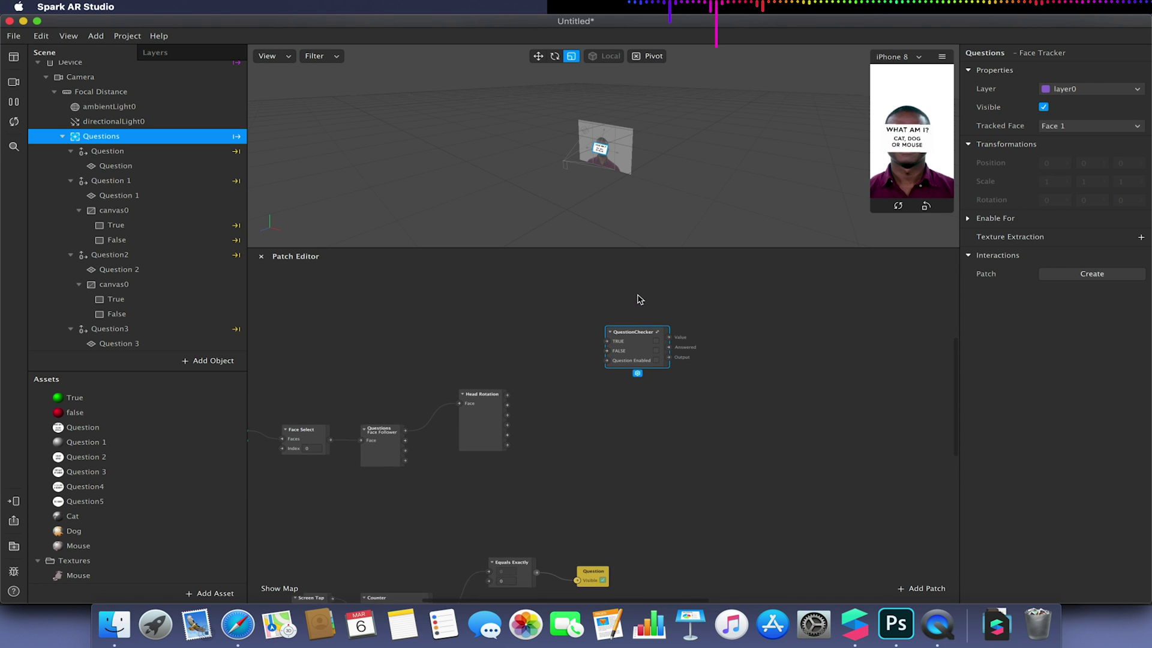
pyautogui.moveTo(655, 366); pyautogui.dragTo(655, 313)
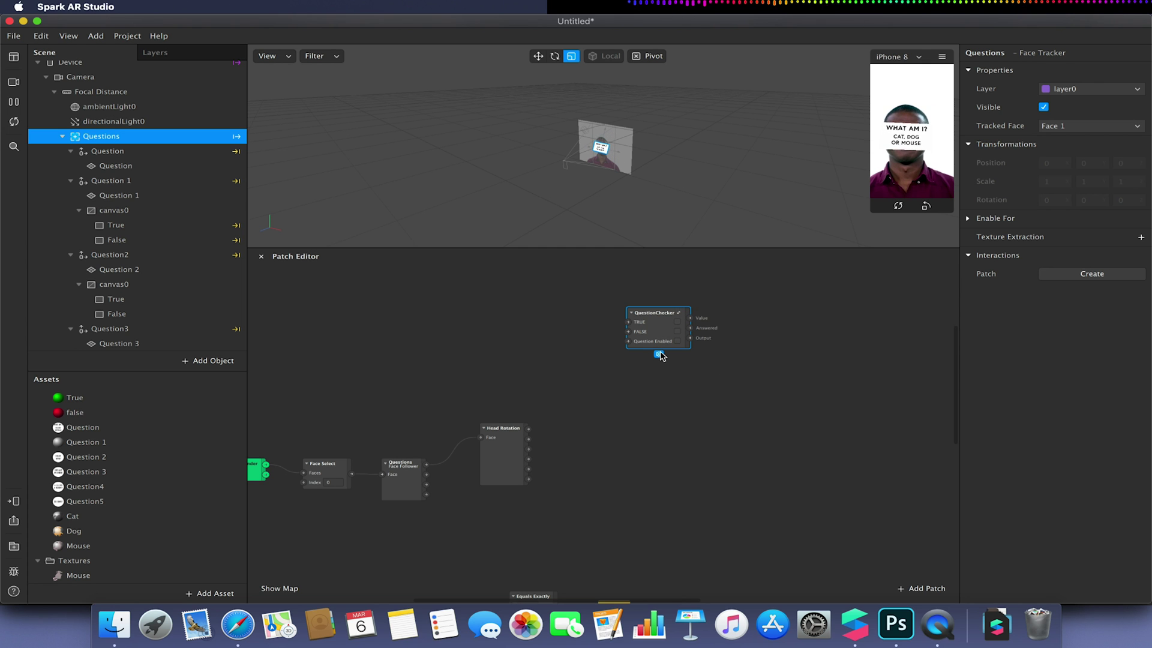
pyautogui.moveTo(485, 442); pyautogui.dragTo(476, 393)
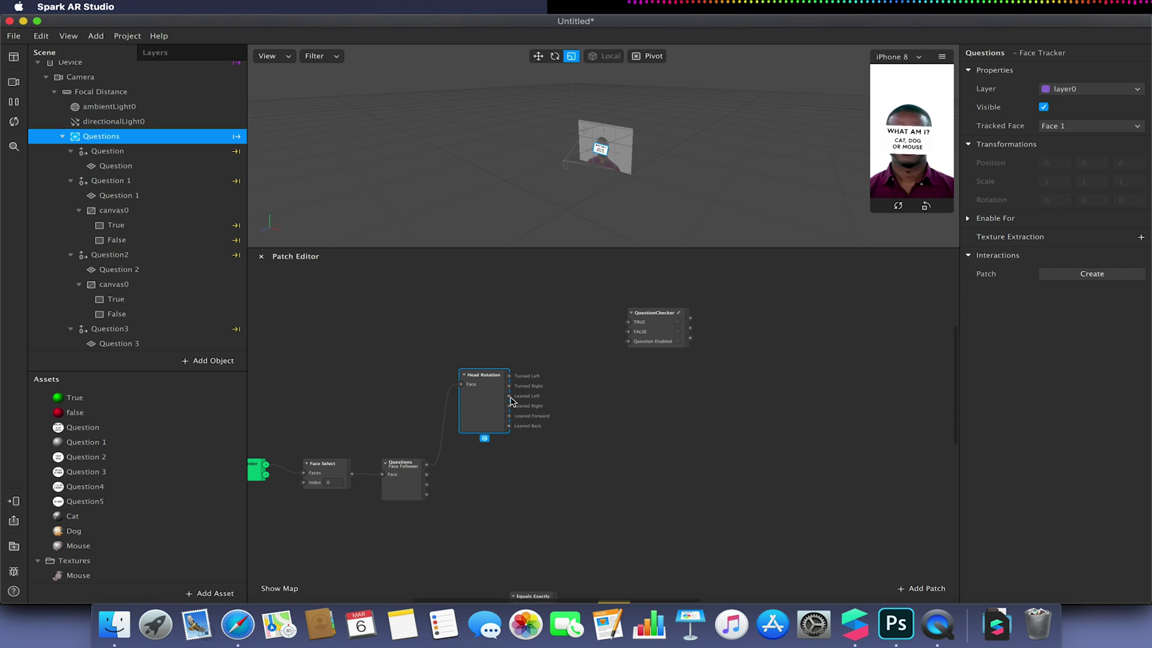
# - Connect Head Rotation's Leaned Left output to QuestionChecker's TRUE input and Leaned Right to its FALSE input
pyautogui.moveTo(510, 397); pyautogui.dragTo(629, 323)
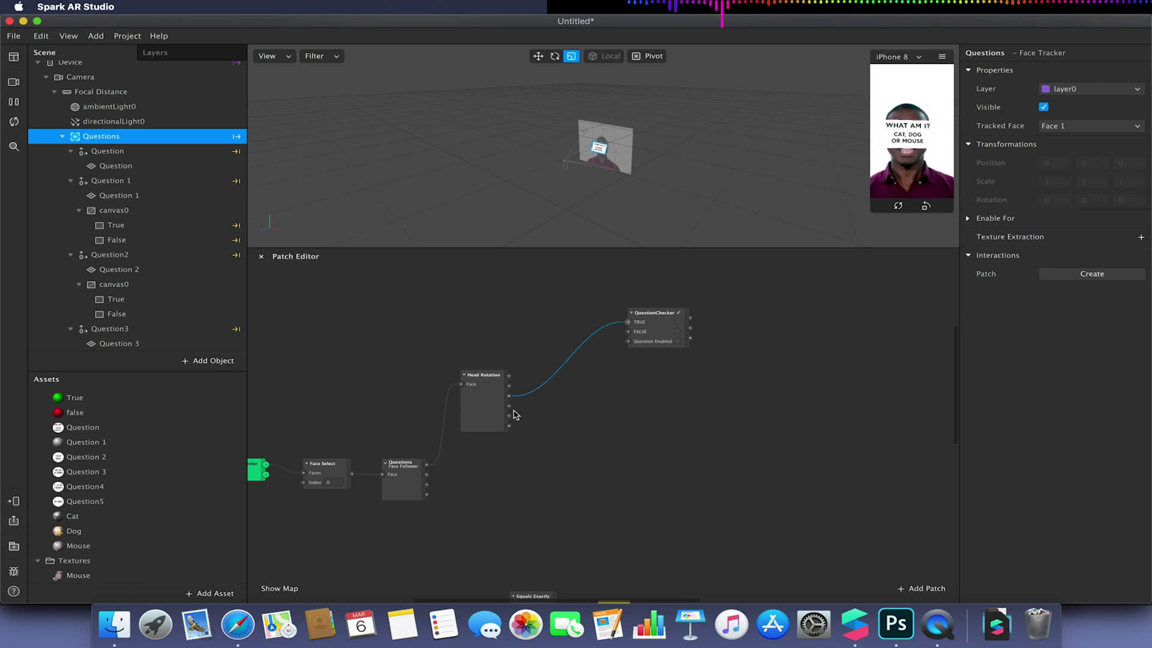
pyautogui.moveTo(509, 405); pyautogui.dragTo(630, 335)
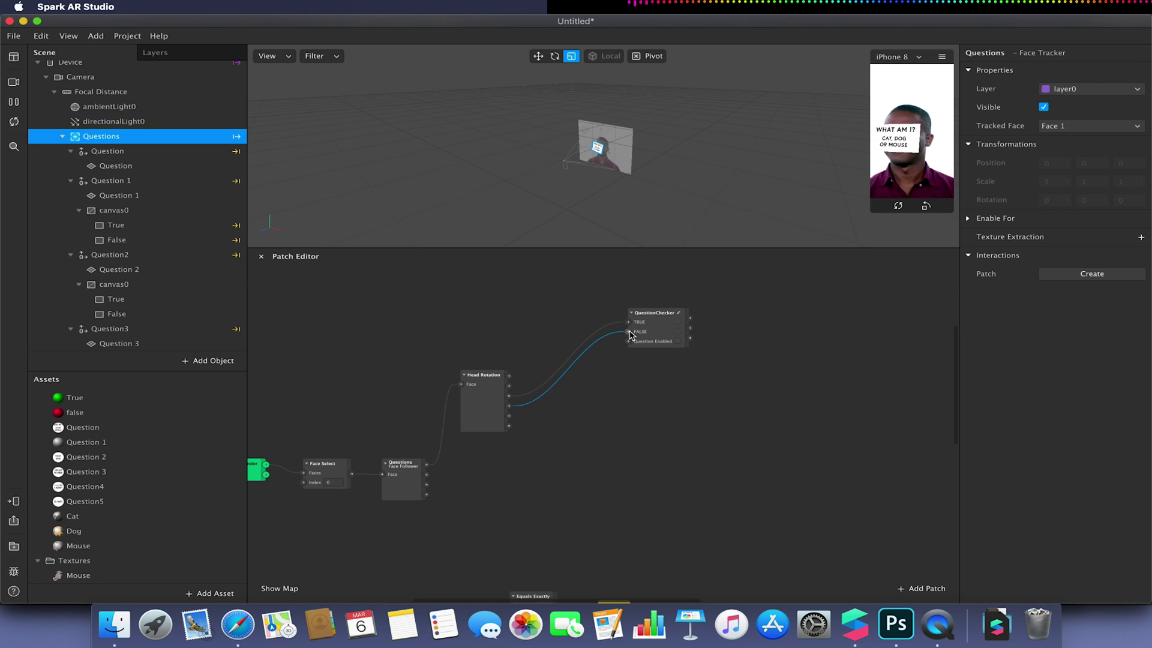
pyautogui.click(626, 400)
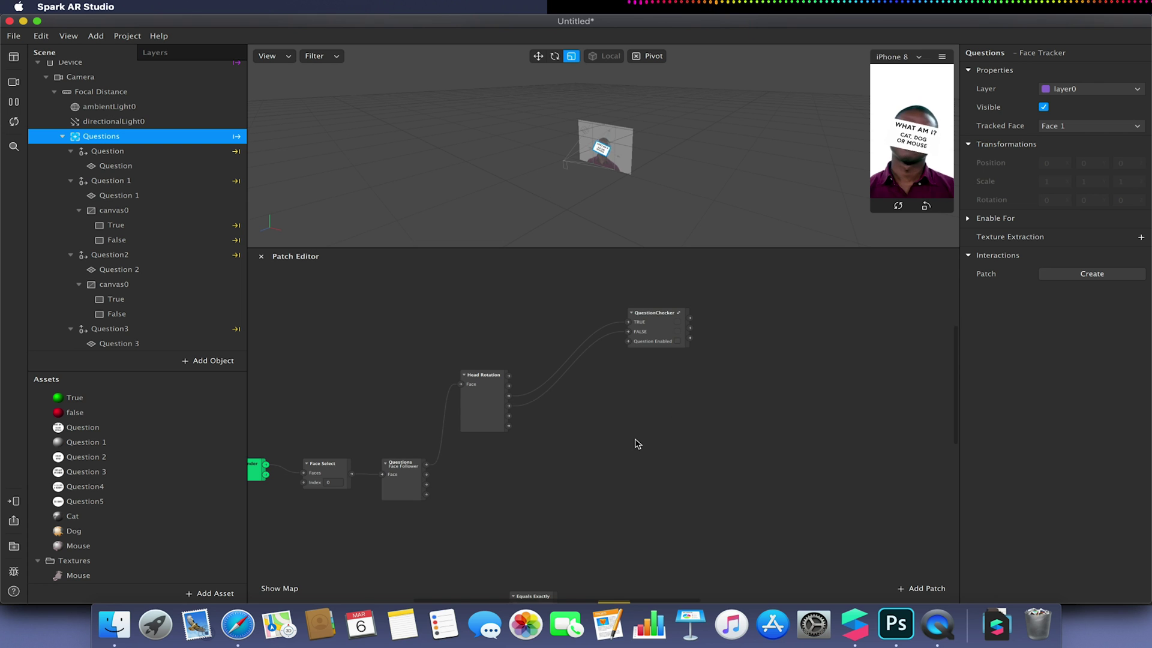
# - Move the whole Screen Tap, Counter, Equals Exactly and question visibility patch group left and slightly up beneath the face tracking patches
pyautogui.scroll(-3, 635, 442)
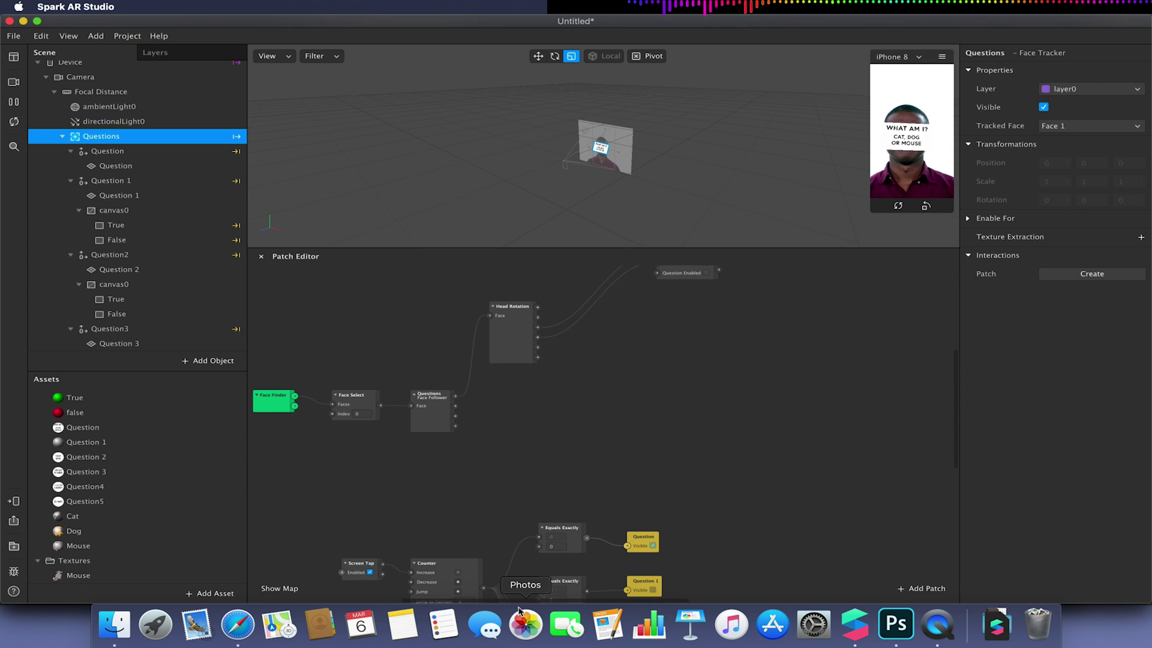
pyautogui.scroll(-3, 537, 576)
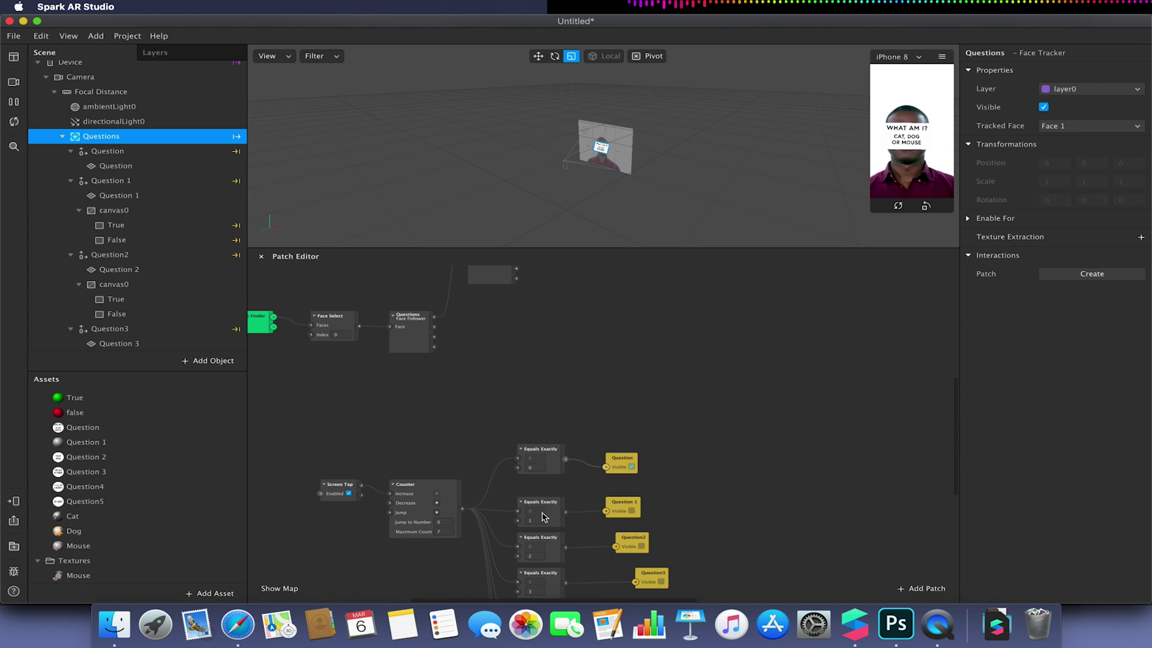
pyautogui.hscroll(3, 539, 516)
pyautogui.hscroll(-2, 539, 516)
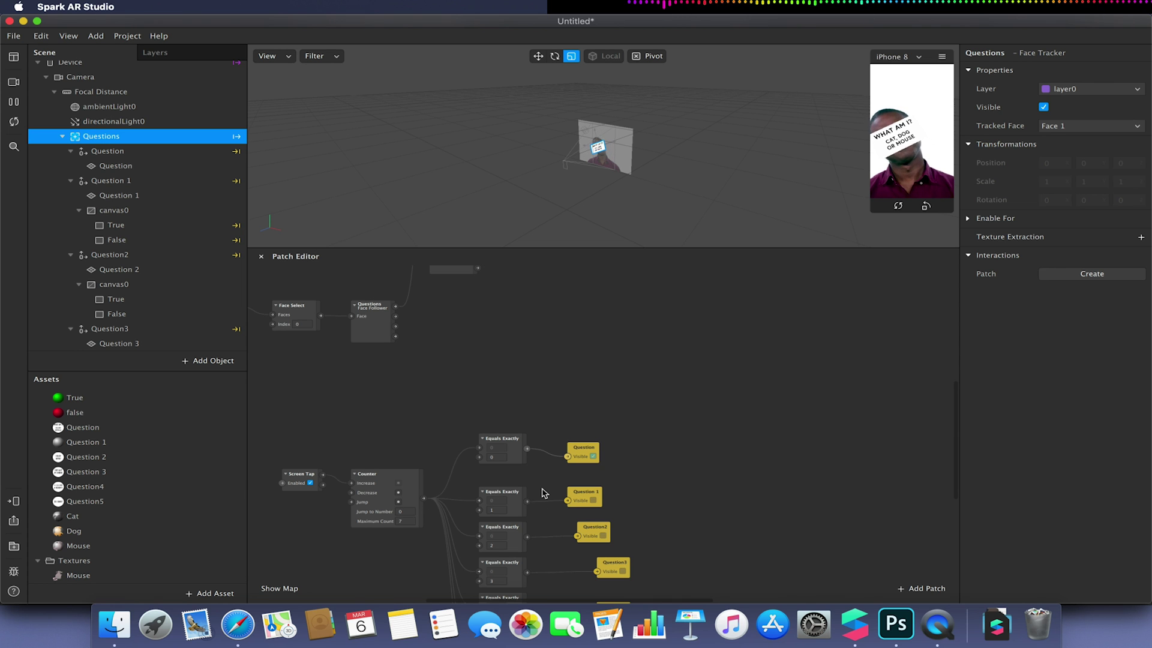
pyautogui.scroll(5, 543, 493)
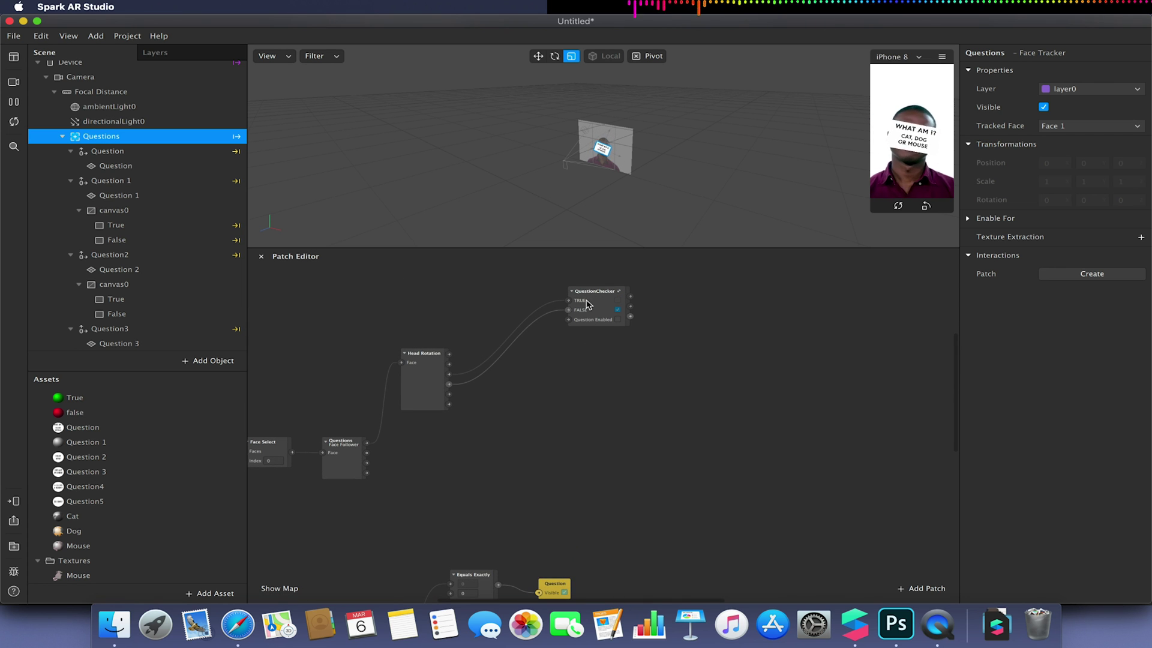
pyautogui.scroll(-5, 540, 430)
pyautogui.moveTo(284, 442); pyautogui.dragTo(658, 616)
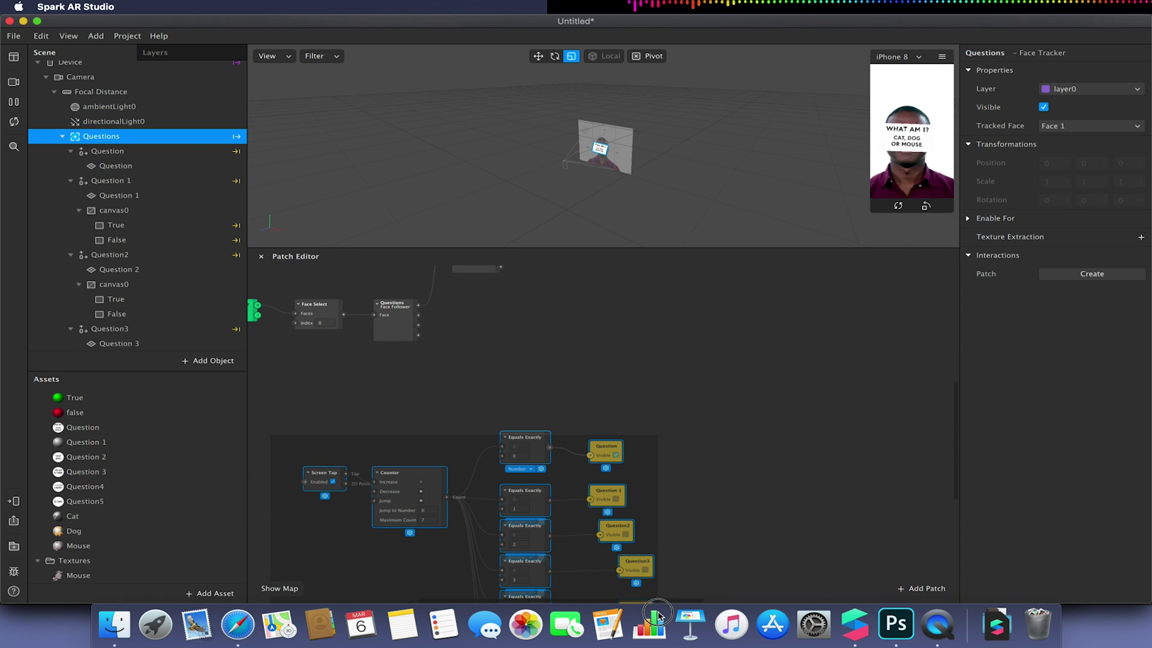
pyautogui.scroll(-5, 676, 548)
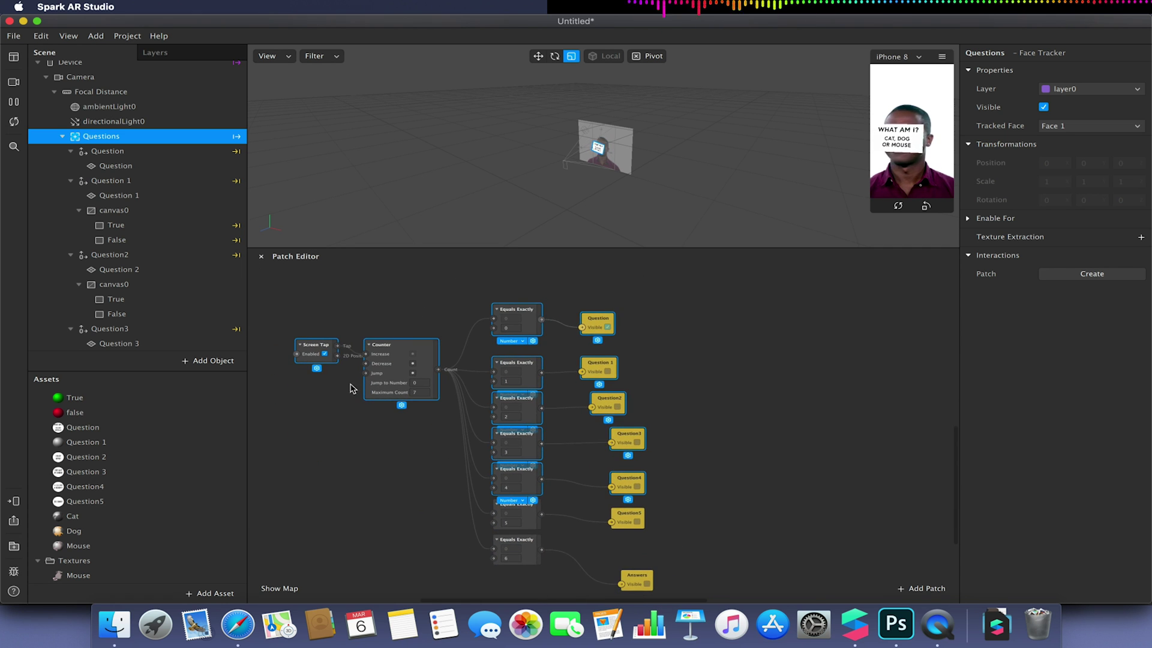
pyautogui.moveTo(271, 282); pyautogui.dragTo(702, 597)
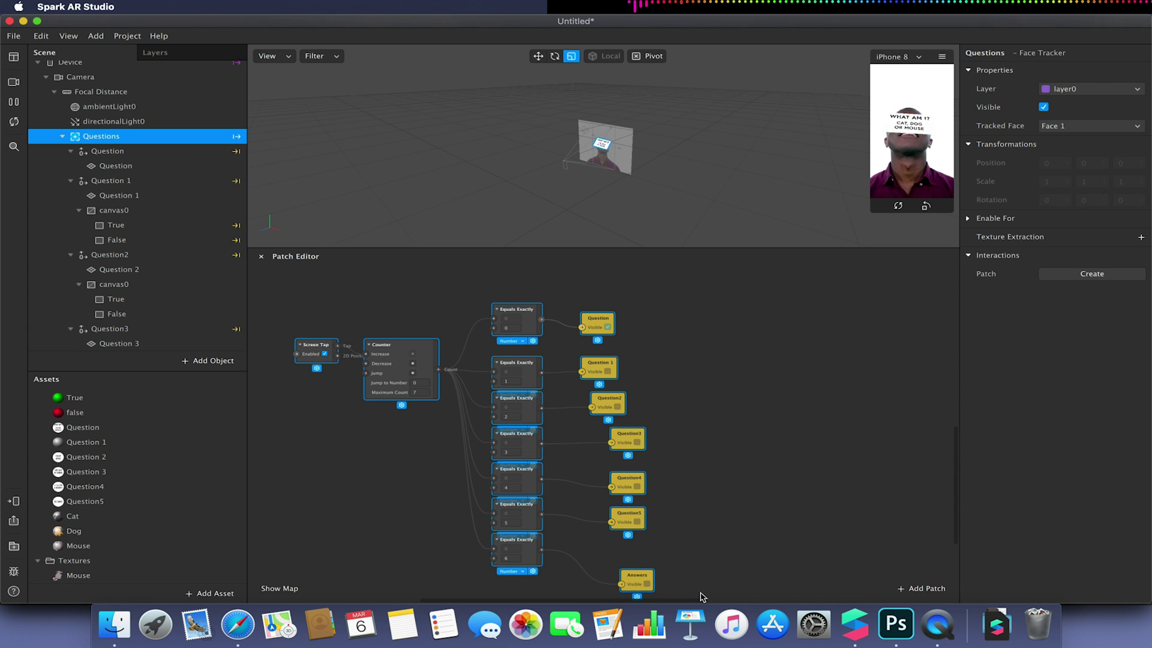
pyautogui.moveTo(531, 332); pyautogui.dragTo(384, 296)
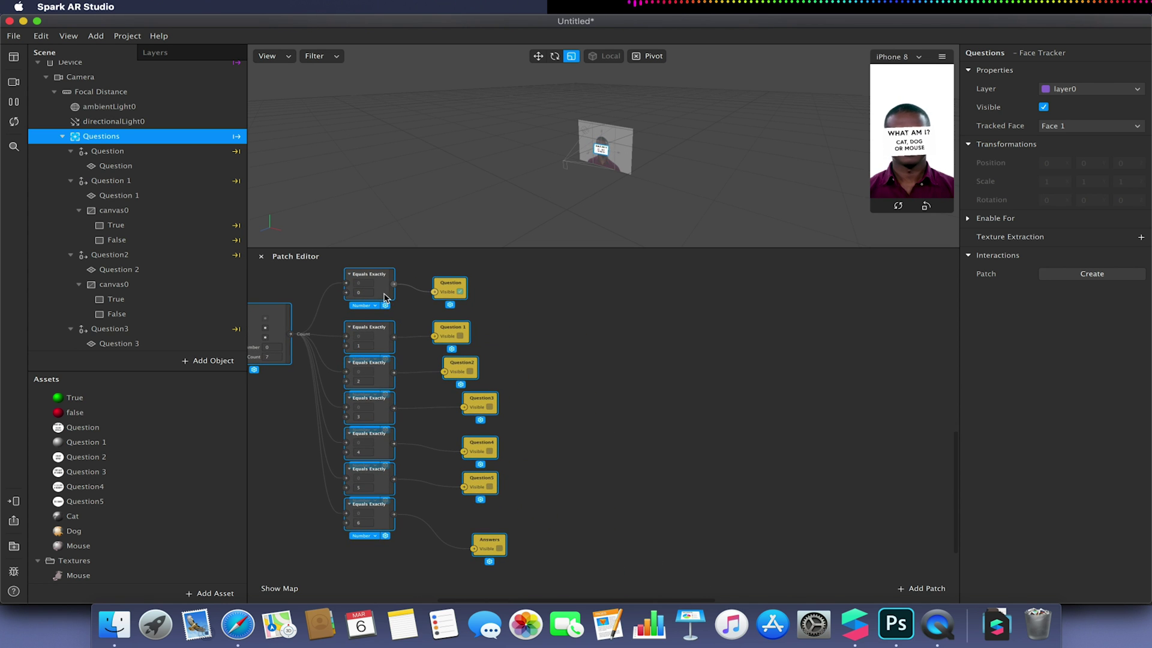
pyautogui.scroll(9, 602, 298)
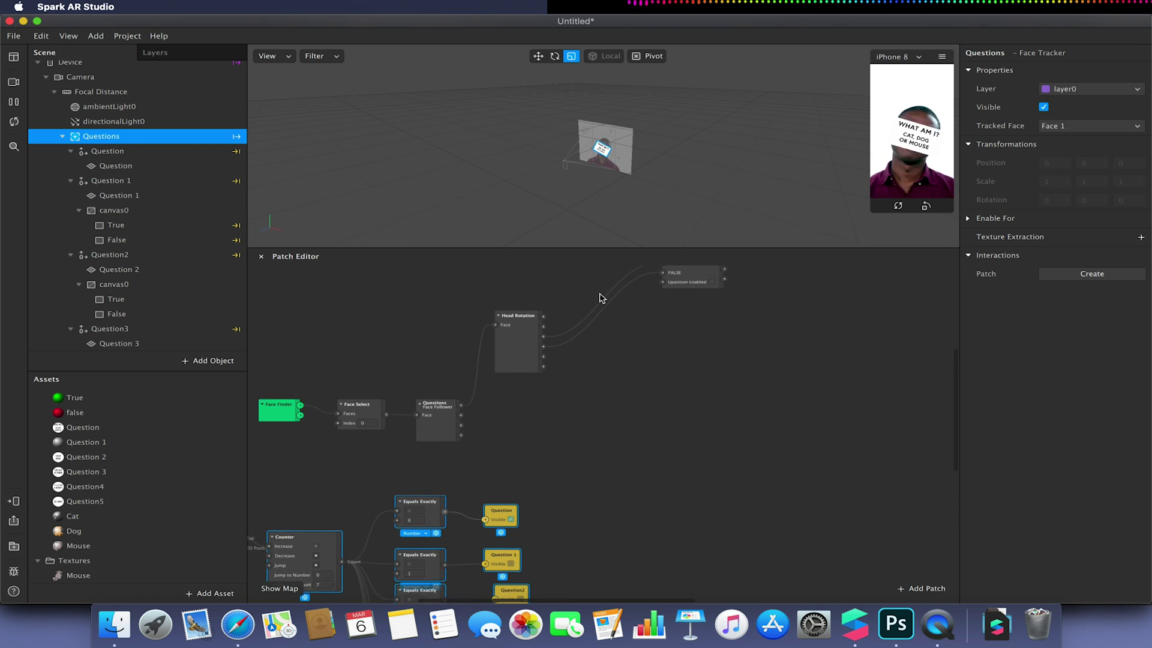
pyautogui.click(507, 407)
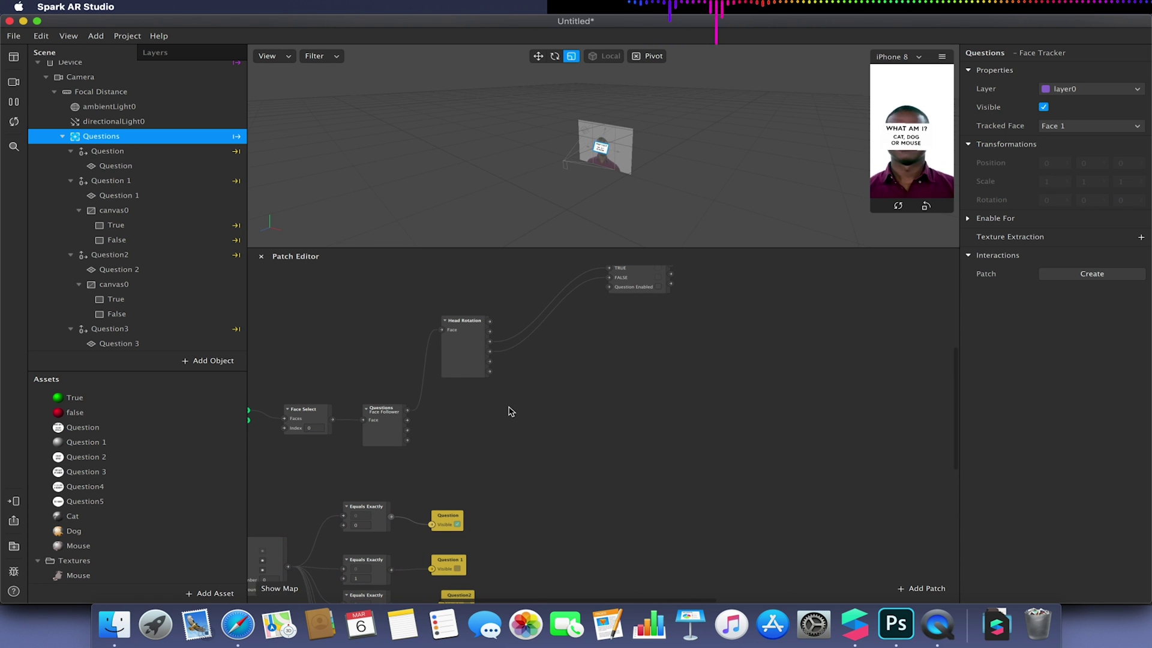
# - Separate the Question patches from those of Question 1, and connect Question 1's Equals Exactly output to QuestionChecker's Question Enabled input
pyautogui.moveTo(355, 519); pyautogui.dragTo(276, 483)
pyautogui.moveTo(438, 519); pyautogui.dragTo(338, 475)
pyautogui.moveTo(374, 568); pyautogui.dragTo(377, 541)
pyautogui.moveTo(449, 560); pyautogui.dragTo(613, 292)
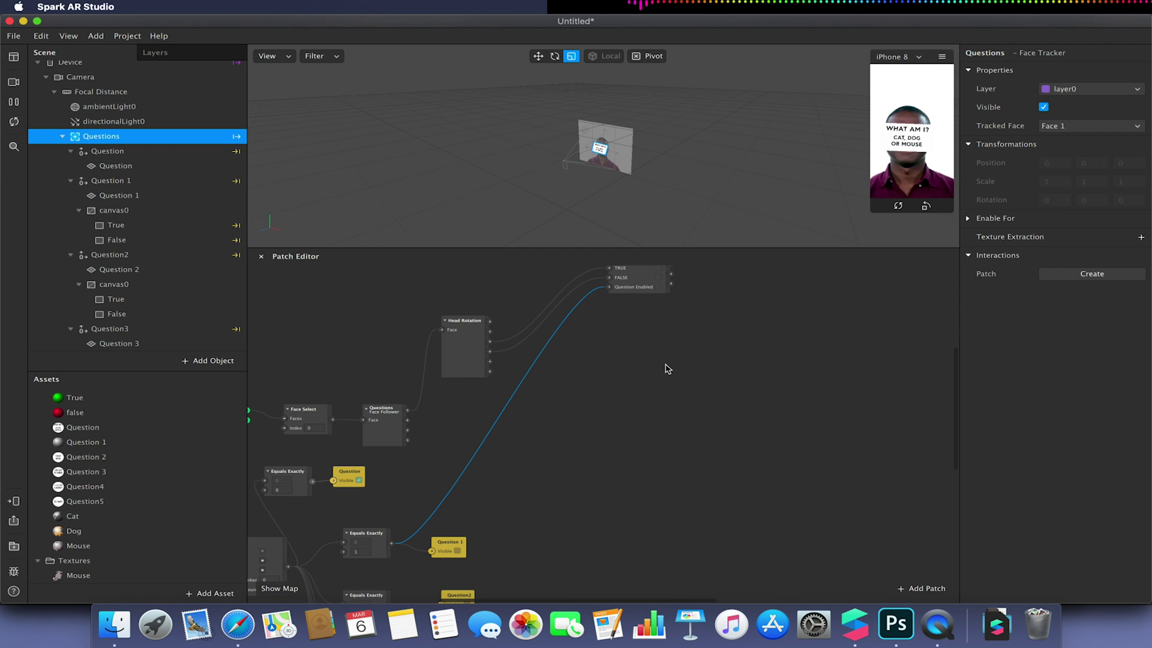
# - Add a Value patch connected to QuestionChecker's Value output and place it just above and beside QuestionChecker
pyautogui.scroll(5, 663, 367)
pyautogui.hscroll(4, 664, 366)
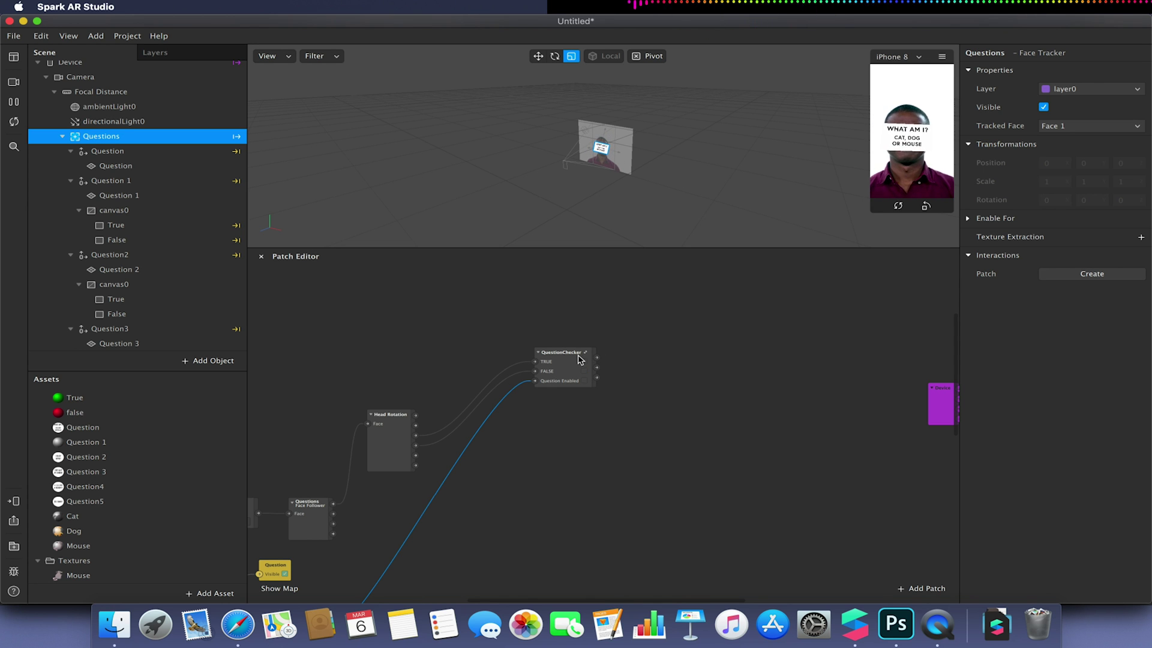
pyautogui.click(596, 358)
pyautogui.moveTo(597, 359); pyautogui.dragTo(657, 359)
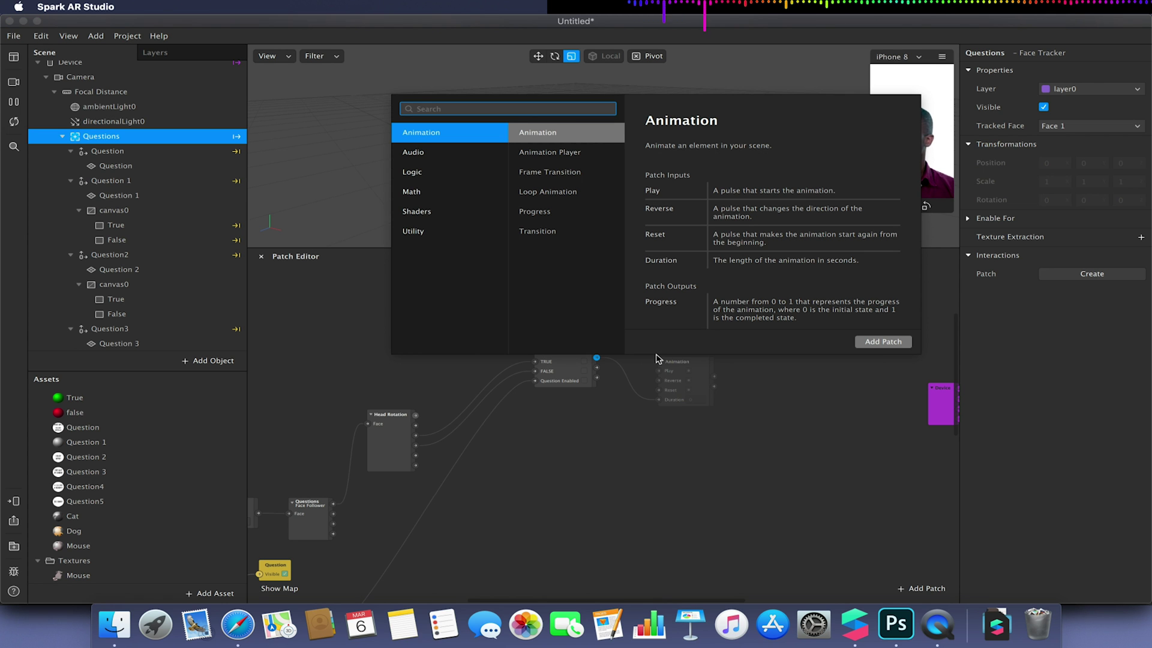
pyautogui.write('value')
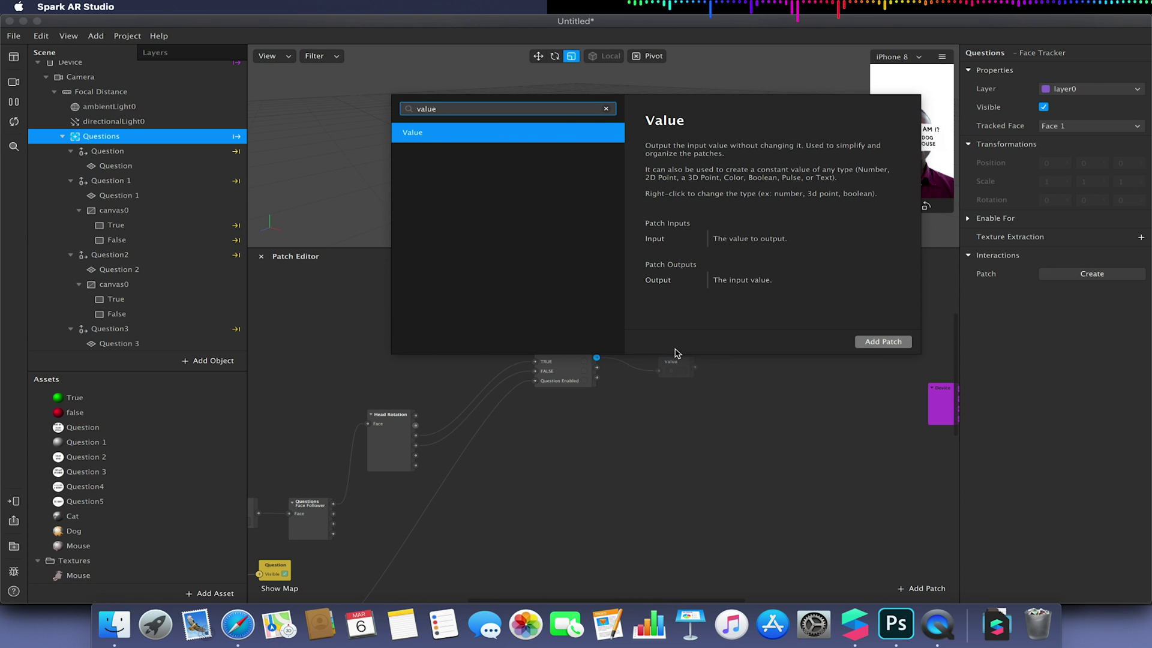
pyautogui.click(880, 343)
pyautogui.moveTo(683, 364); pyautogui.dragTo(657, 338)
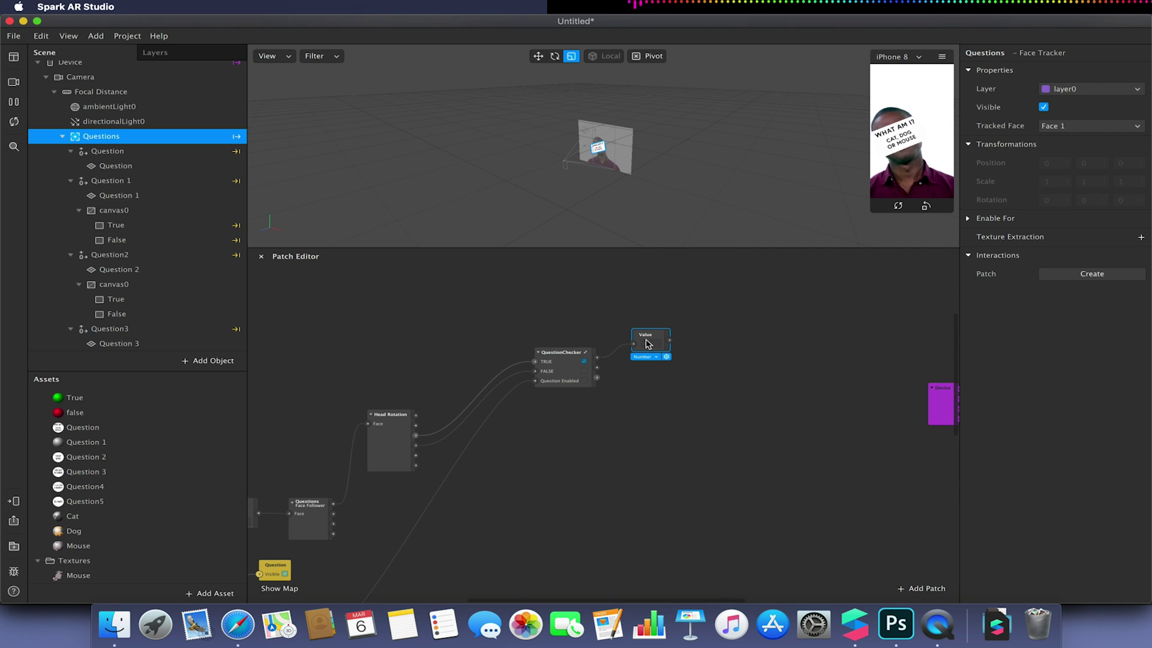
# - Add an Equals Exactly patch fed by the Value patch and set its comparison number to 1
pyautogui.click(673, 339)
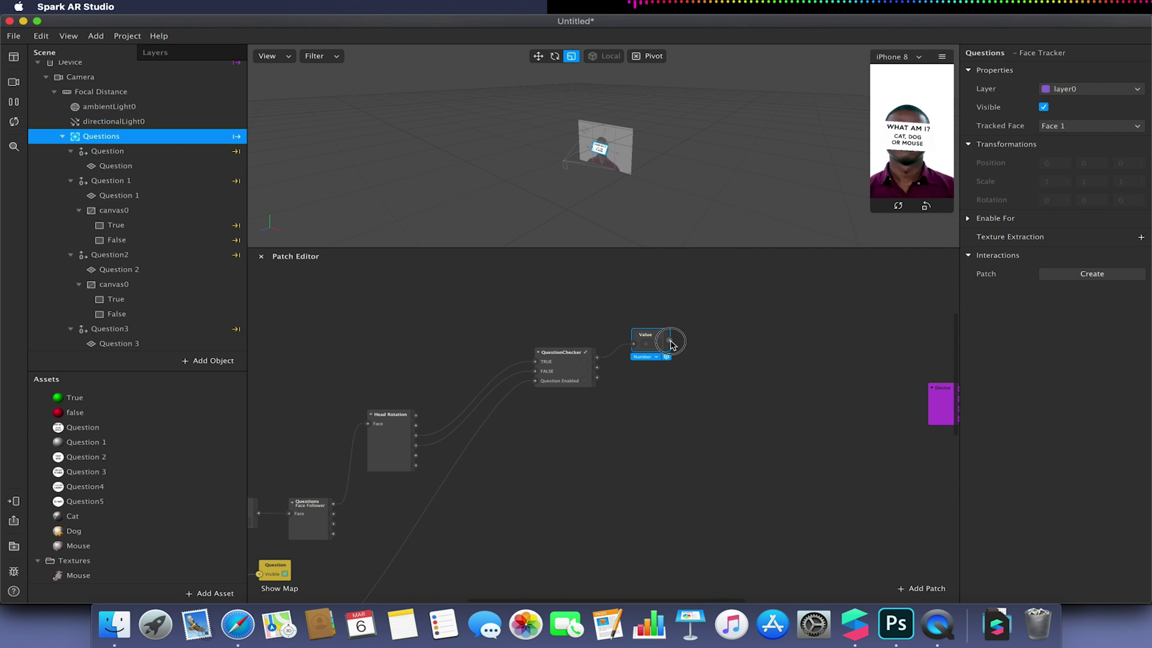
pyautogui.moveTo(673, 340); pyautogui.dragTo(712, 305)
pyautogui.write('quals')
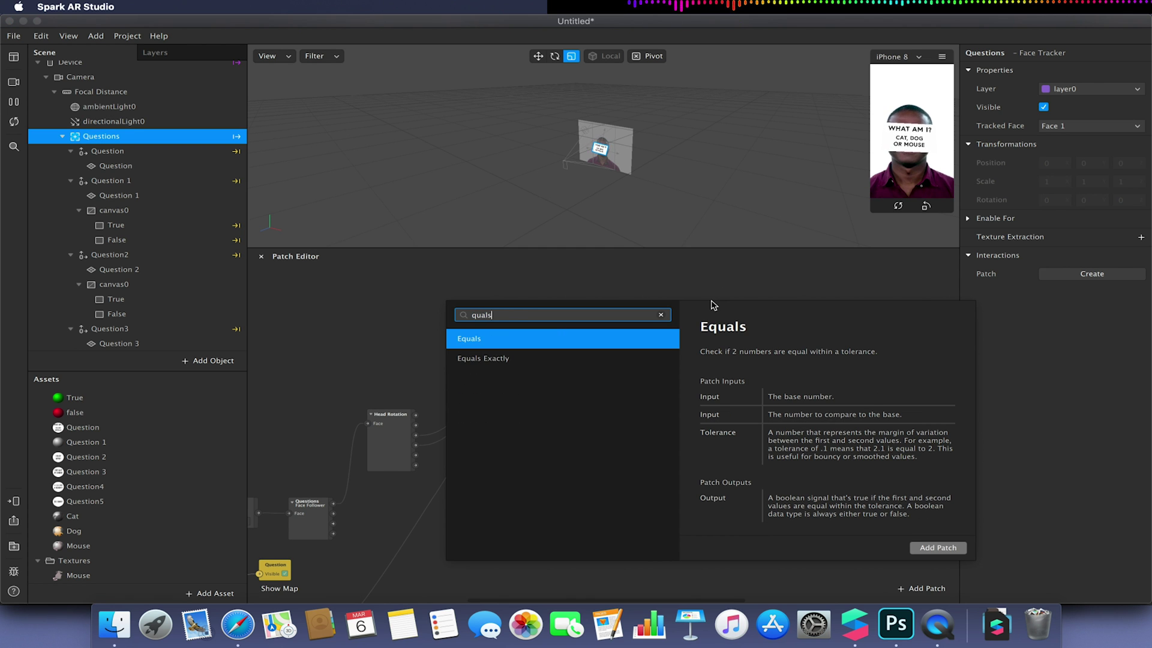
pyautogui.click(571, 356)
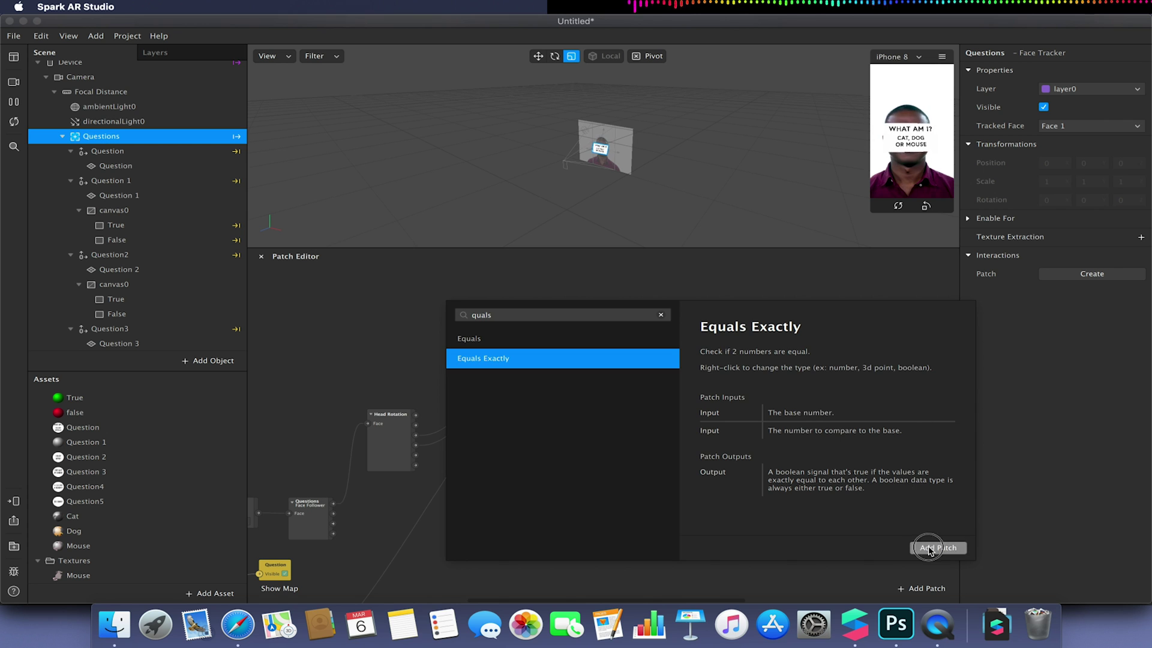
pyautogui.click(937, 547)
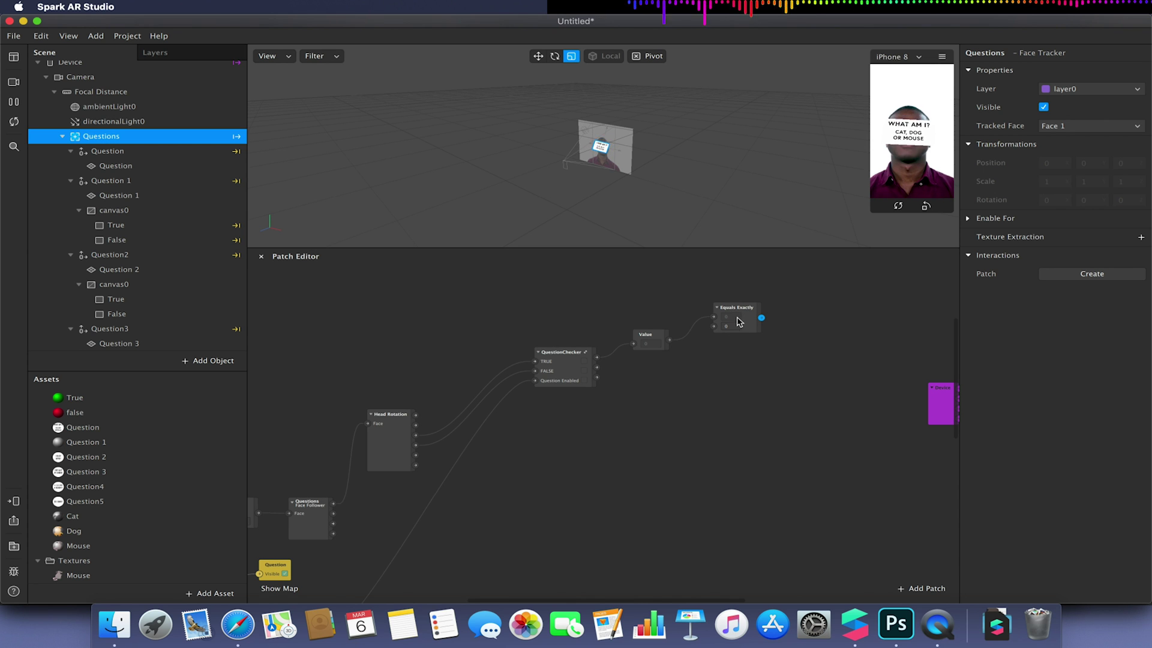
pyautogui.click(724, 327)
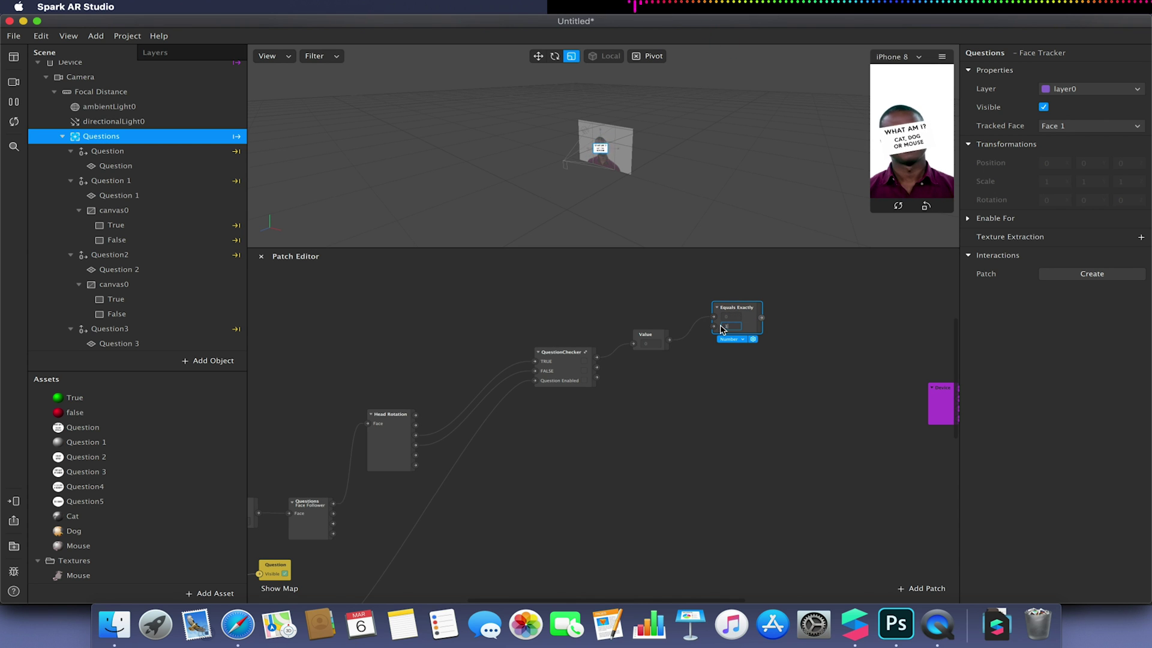
pyautogui.write('1')
pyautogui.press('Return')
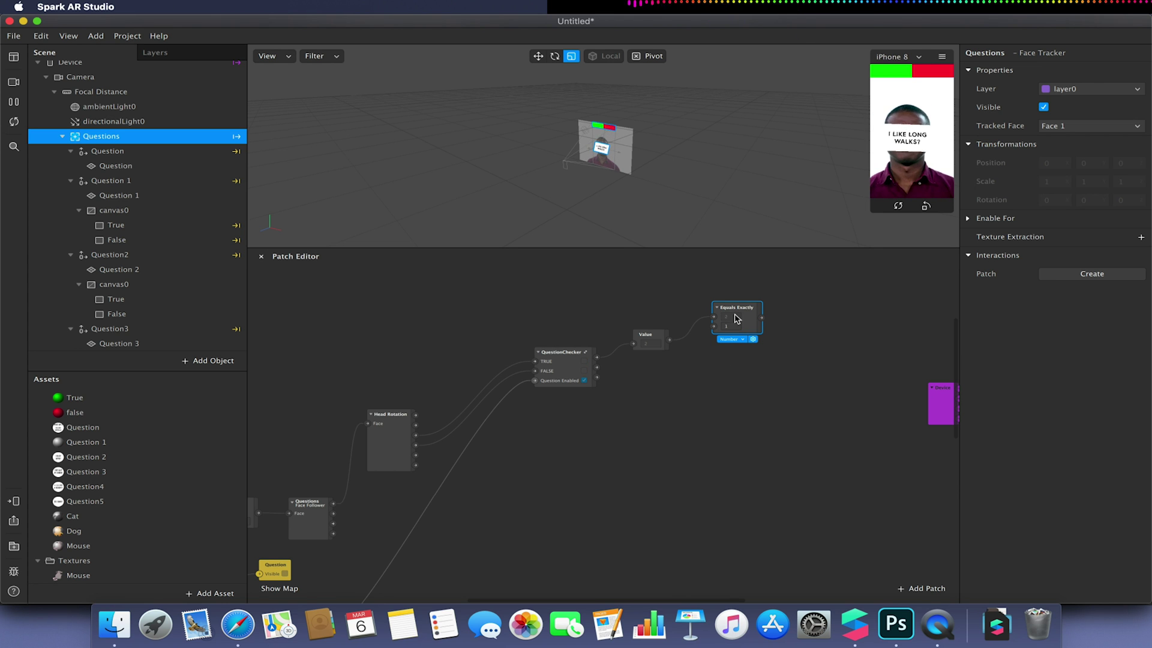
# - Duplicate the new Equals Exactly patch, set the copy's comparison number to 2 and align it below the original
pyautogui.press('super+d')
pyautogui.moveTo(748, 322); pyautogui.dragTo(734, 347)
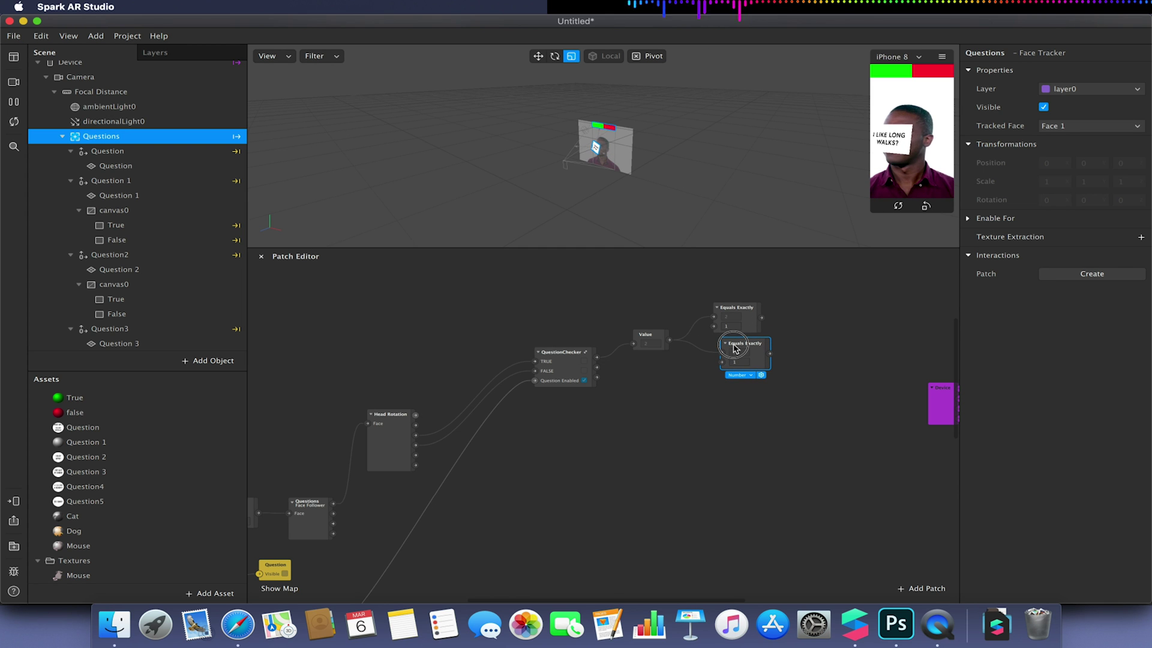
pyautogui.click(739, 361)
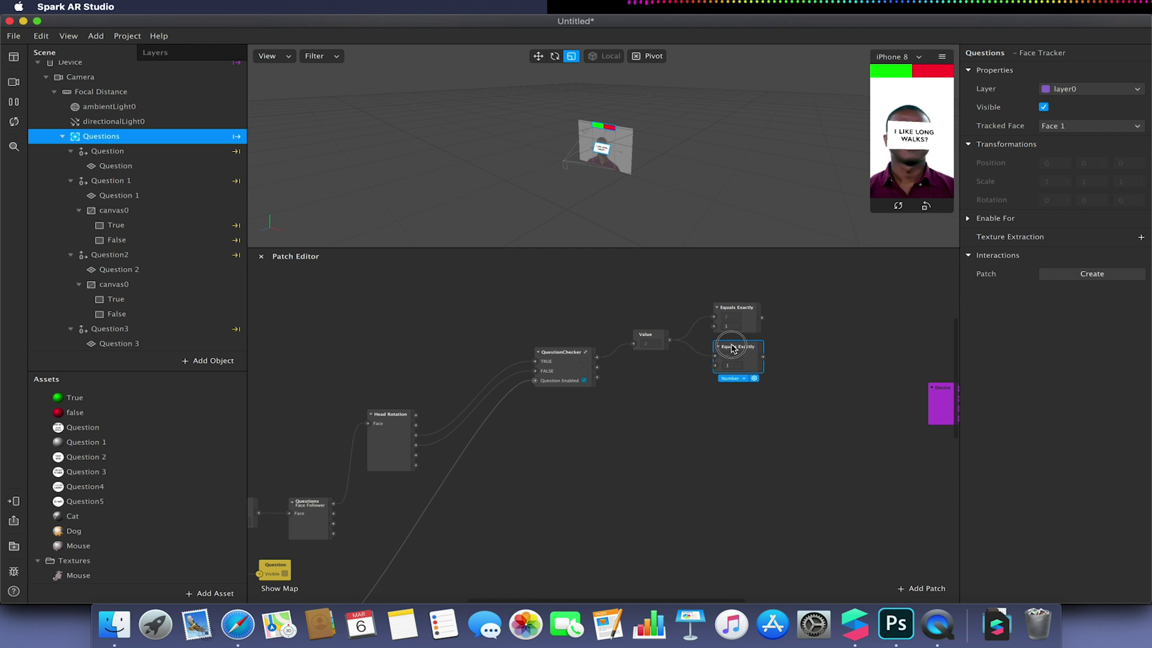
pyautogui.write('2')
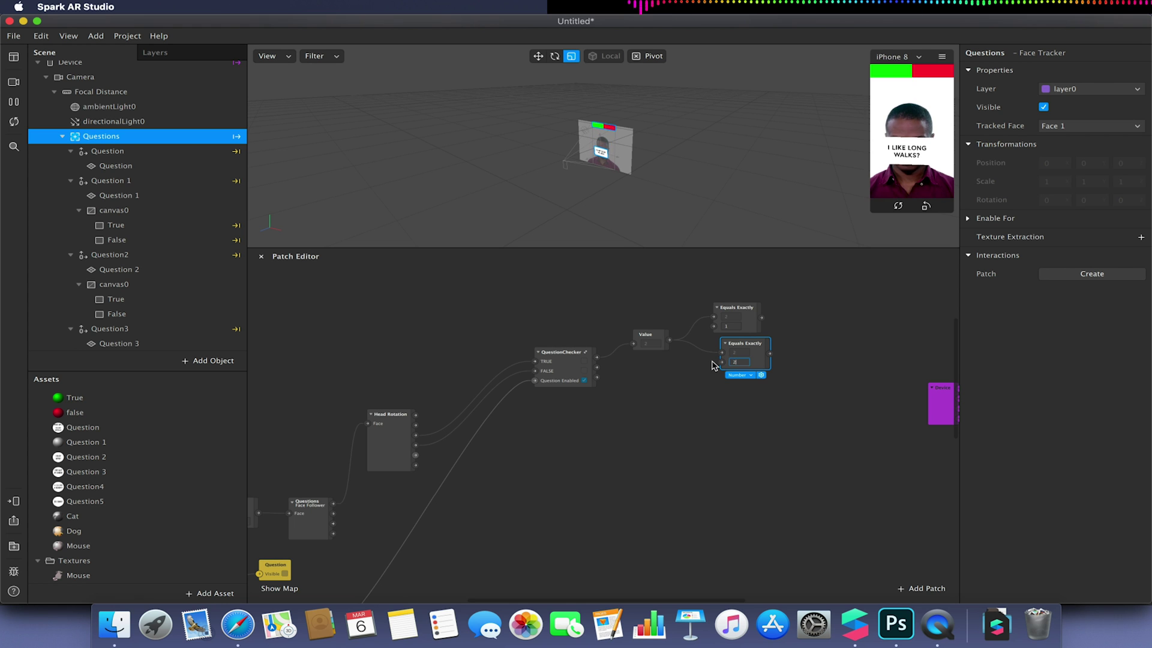
pyautogui.moveTo(737, 344); pyautogui.dragTo(732, 350)
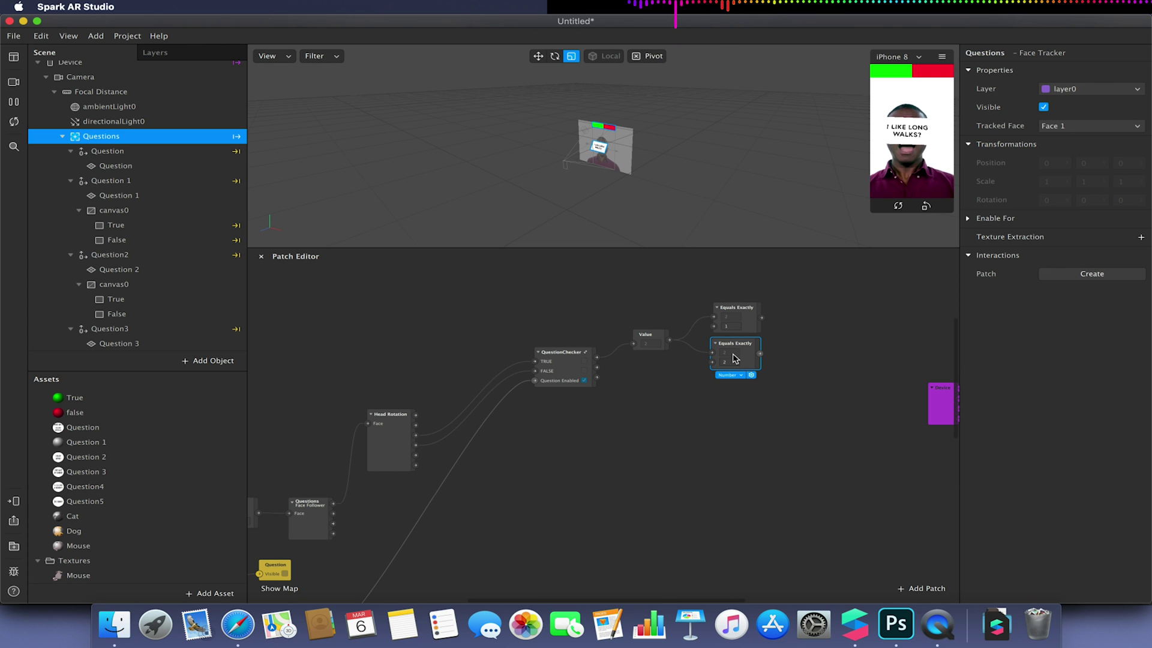
pyautogui.moveTo(742, 346); pyautogui.dragTo(742, 364)
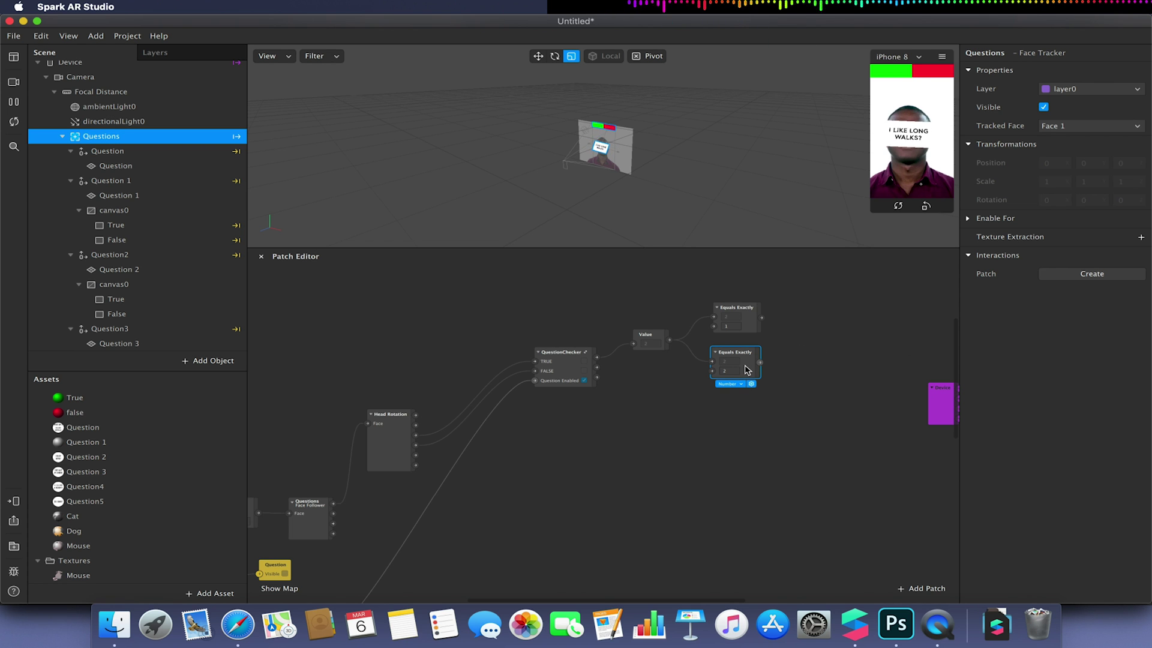
# - Add an And patch connected to the output of the Equals Exactly patch that compares with 1
pyautogui.hscroll(5, 747, 370)
pyautogui.scroll(1, 746, 370)
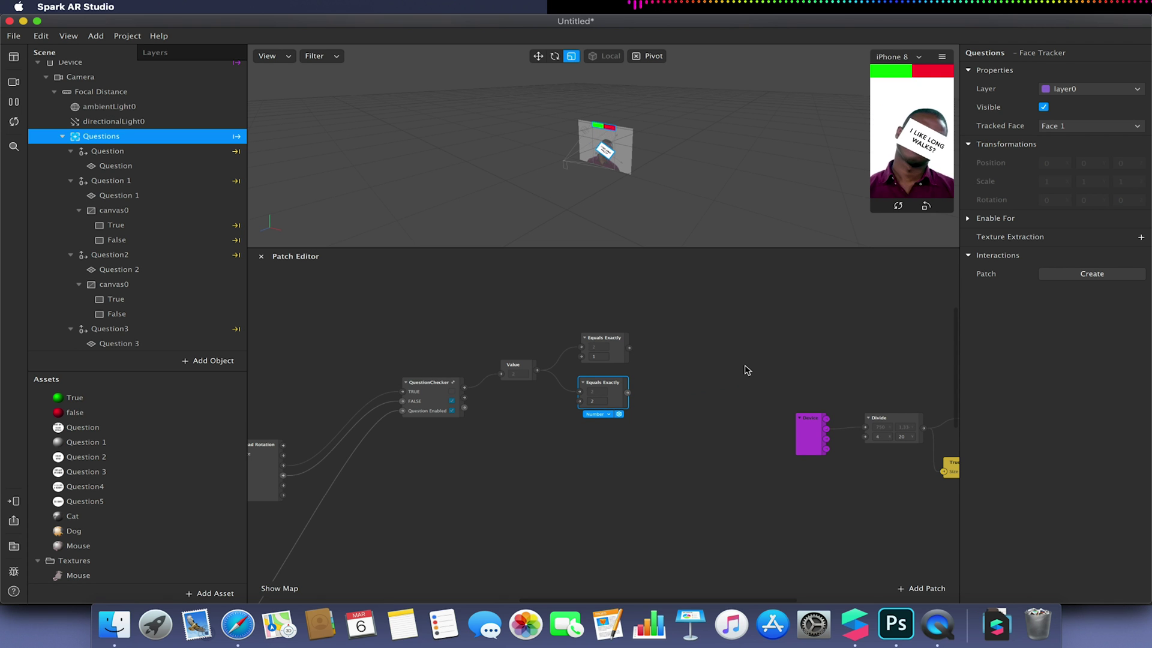
pyautogui.moveTo(629, 348); pyautogui.dragTo(691, 346)
pyautogui.write('and')
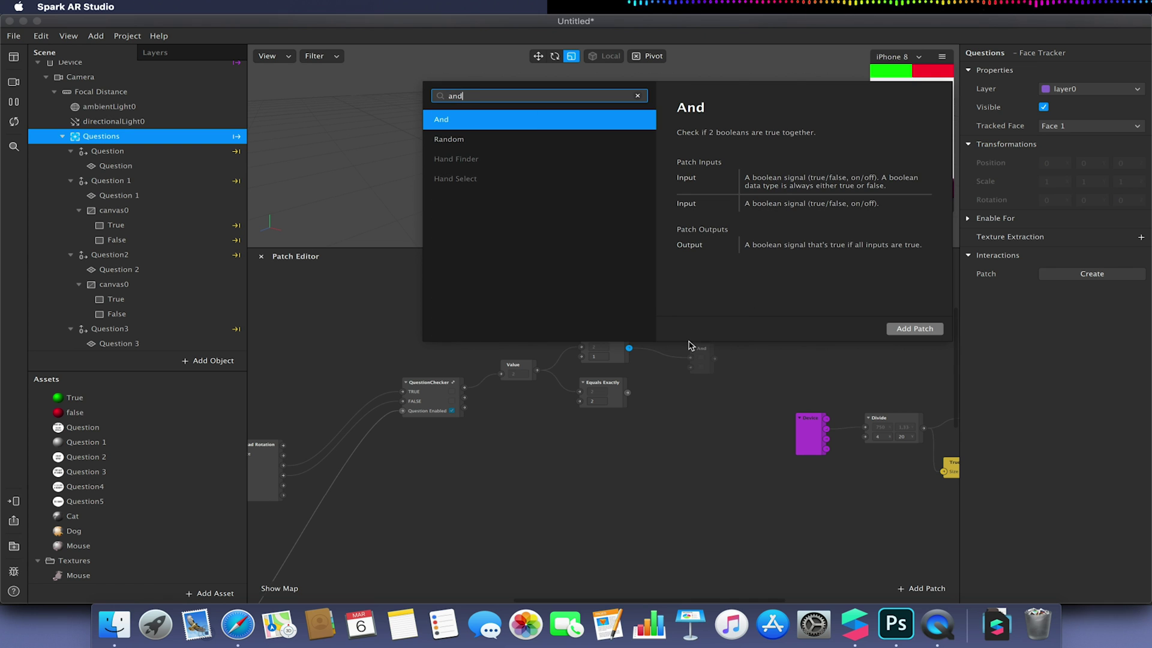
pyautogui.press('Return')
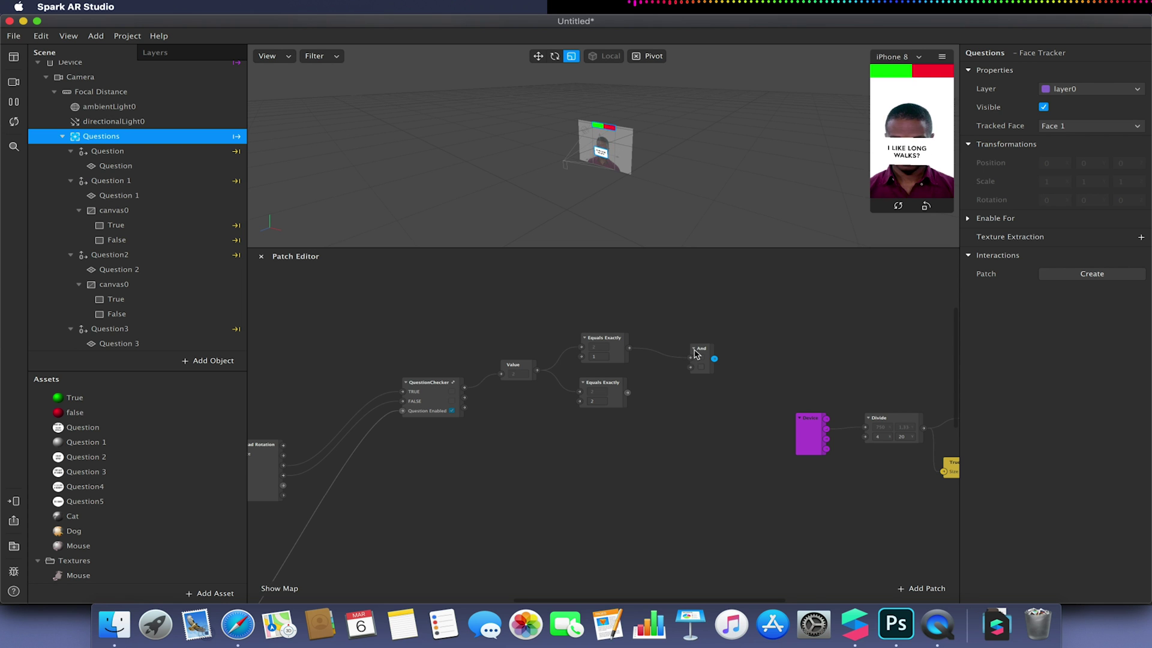
# - Align the And patch beside the upper Equals Exactly patch and collapse the Question2 to Question5 groups in the scene
pyautogui.click(695, 351)
pyautogui.moveTo(695, 351); pyautogui.dragTo(688, 332)
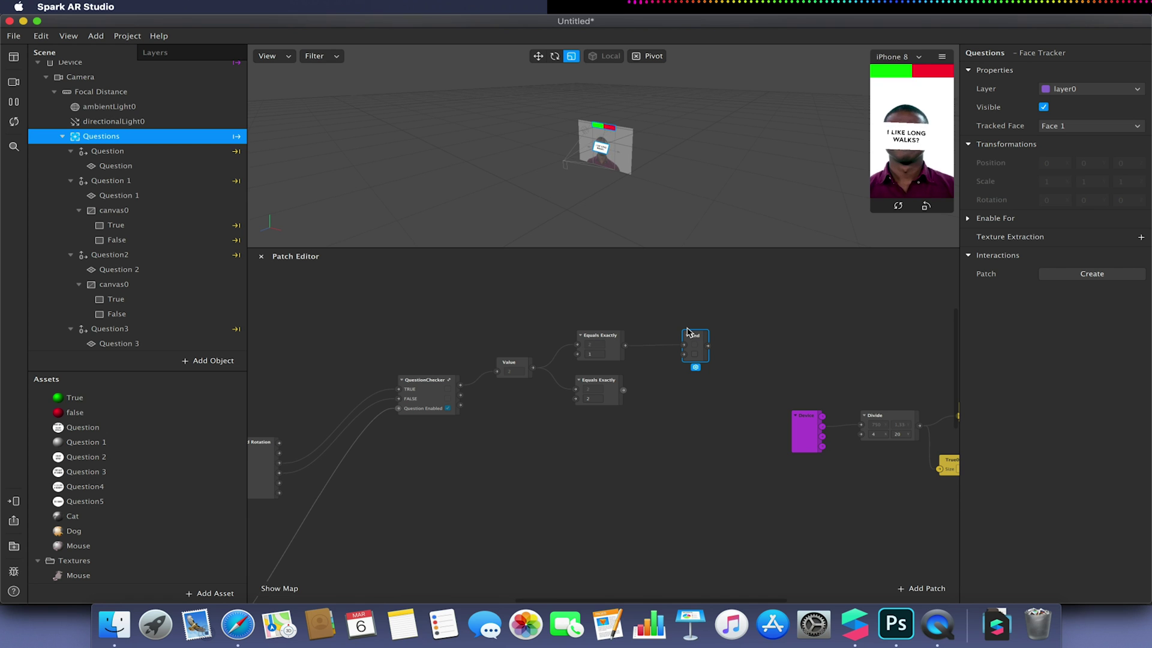
pyautogui.click(149, 231)
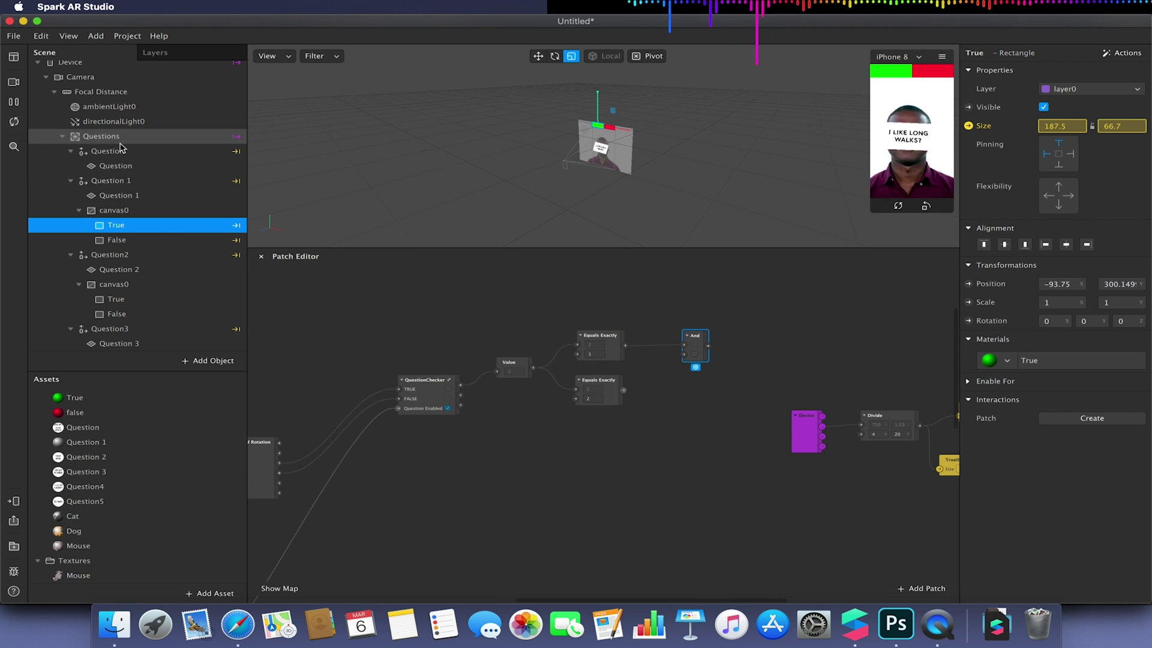
pyautogui.click(71, 255)
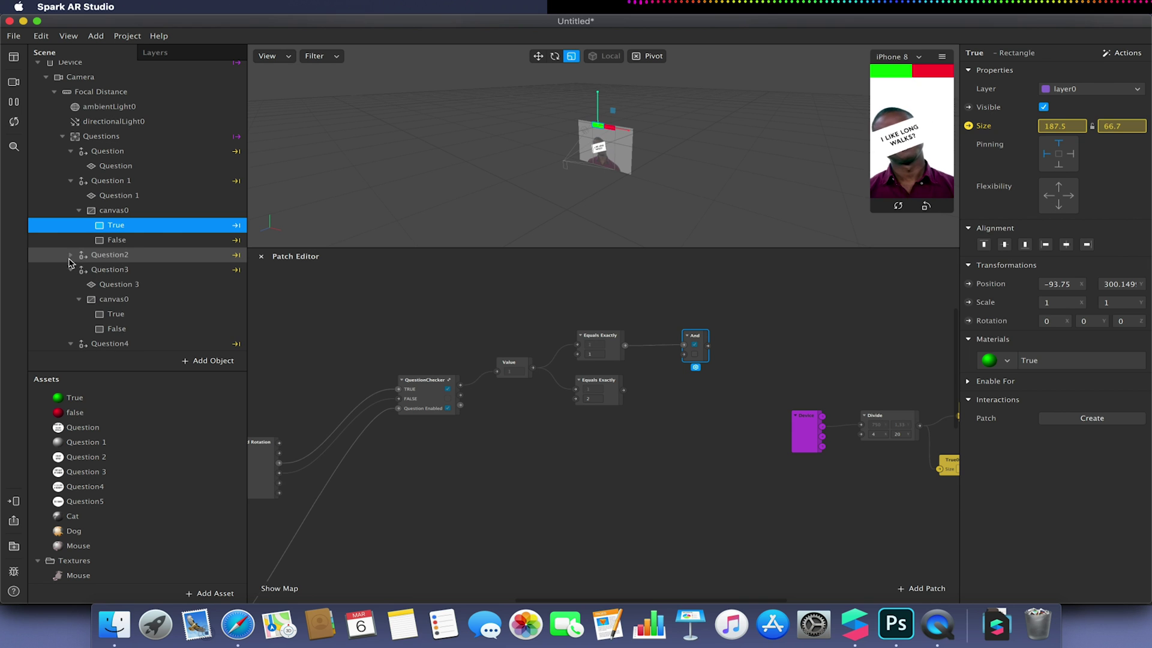
pyautogui.click(73, 271)
pyautogui.click(70, 270)
pyautogui.click(70, 284)
pyautogui.click(71, 299)
pyautogui.click(71, 314)
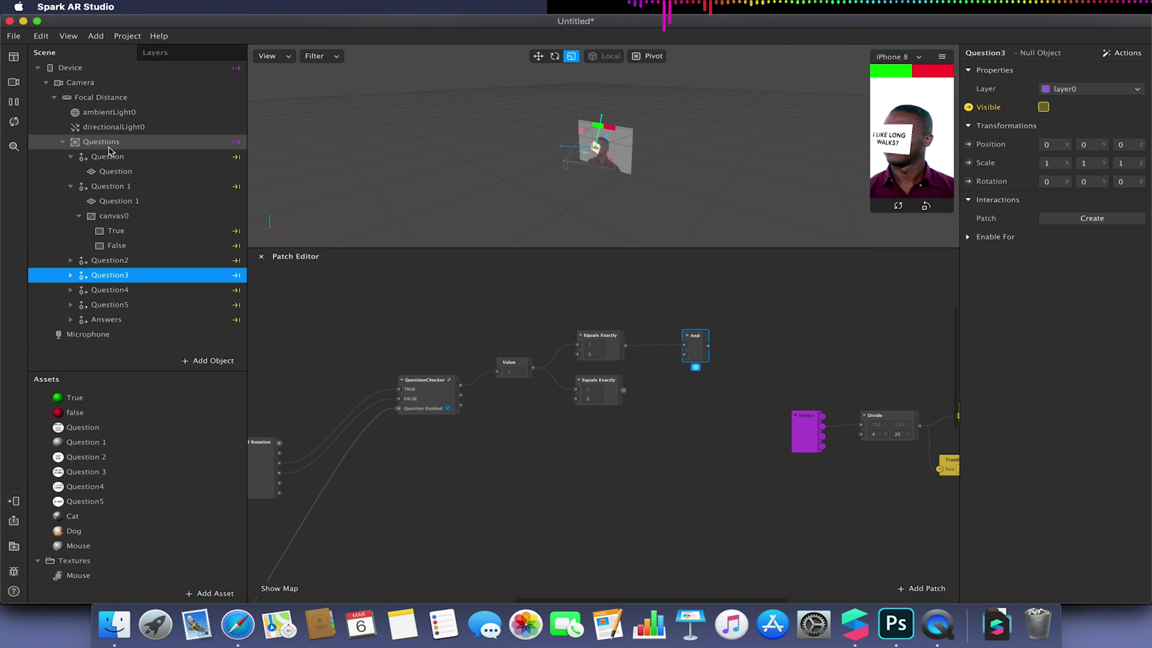
# - Create a Visible patch for Question 1's True rectangle and connect the And patch's output to it
pyautogui.click(132, 233)
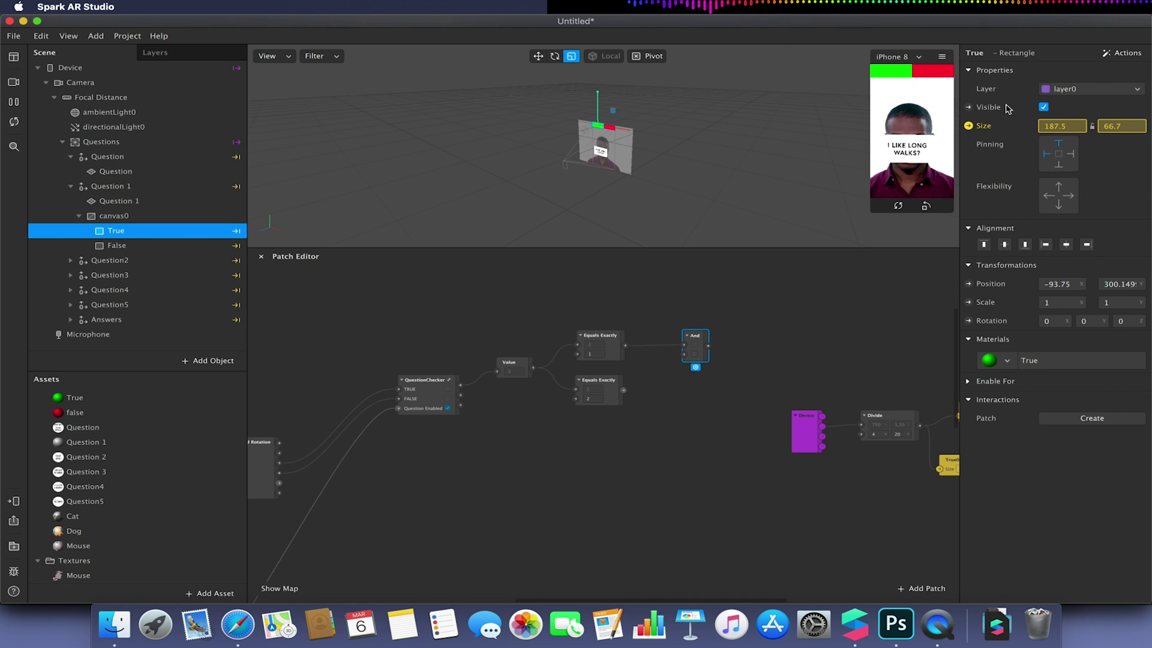
pyautogui.click(971, 108)
pyautogui.moveTo(618, 433); pyautogui.dragTo(769, 319)
pyautogui.moveTo(708, 346); pyautogui.dragTo(752, 327)
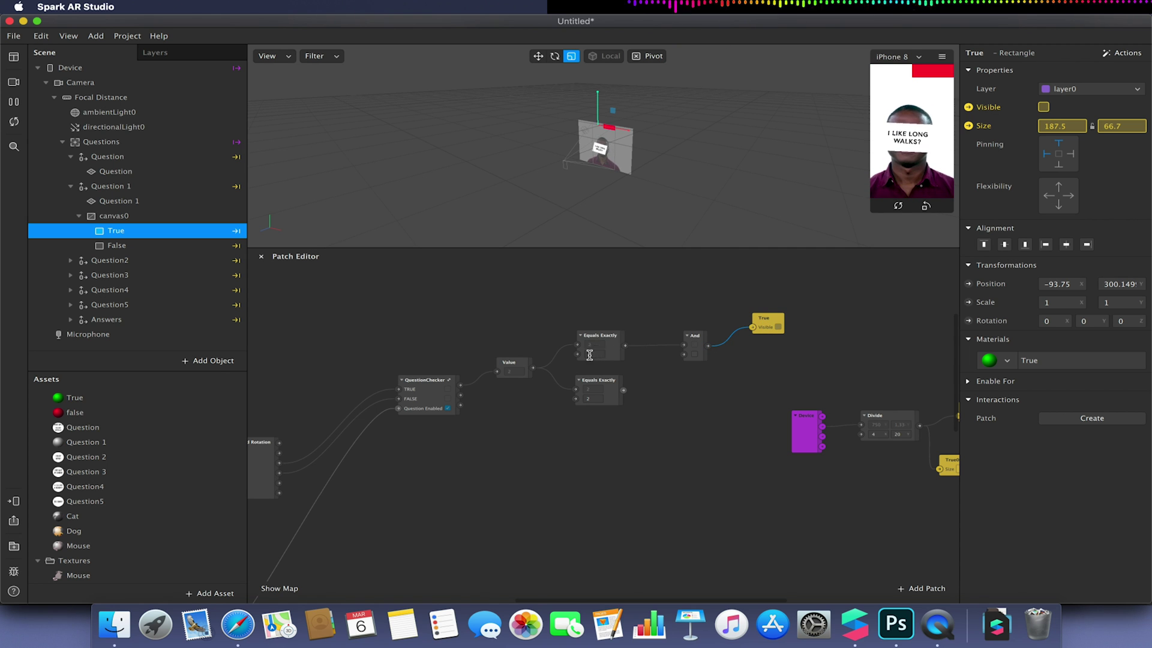
# - Create a Visible patch for Question 1's False rectangle and place it below the True patch
pyautogui.click(166, 245)
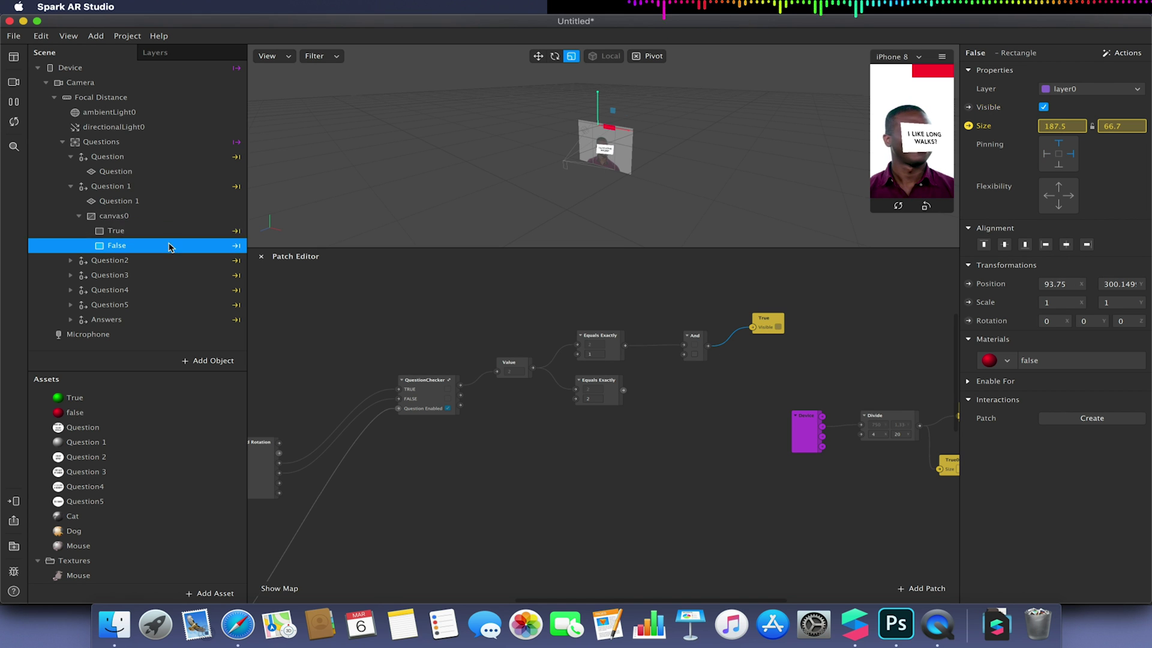
pyautogui.click(968, 107)
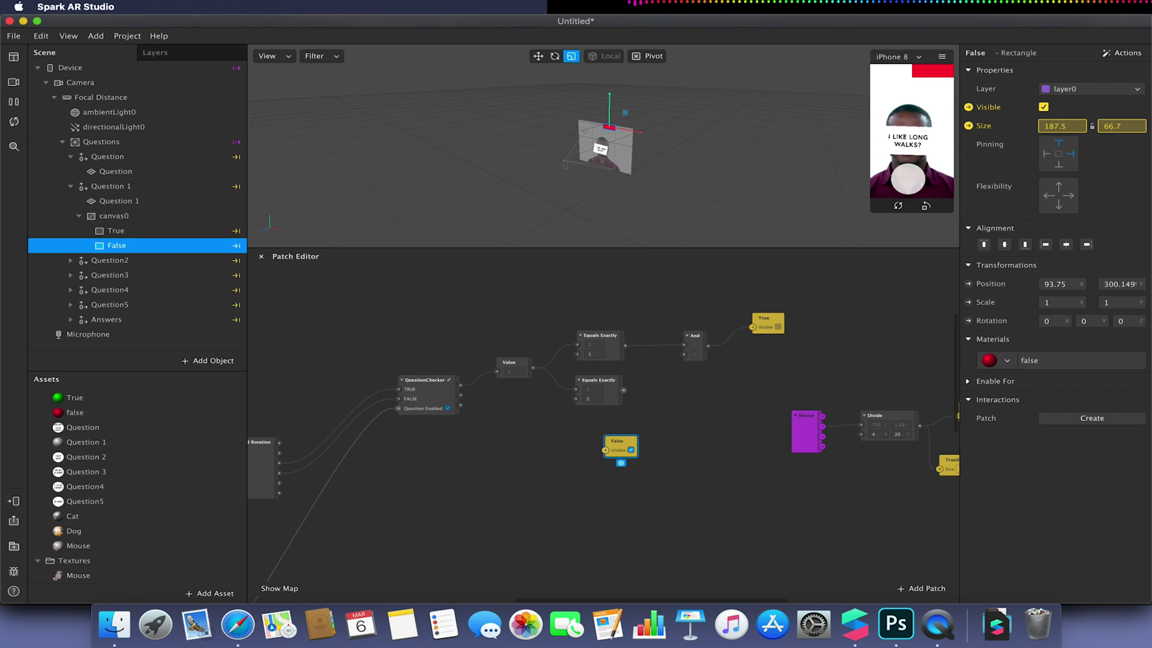
pyautogui.moveTo(760, 409); pyautogui.dragTo(773, 394)
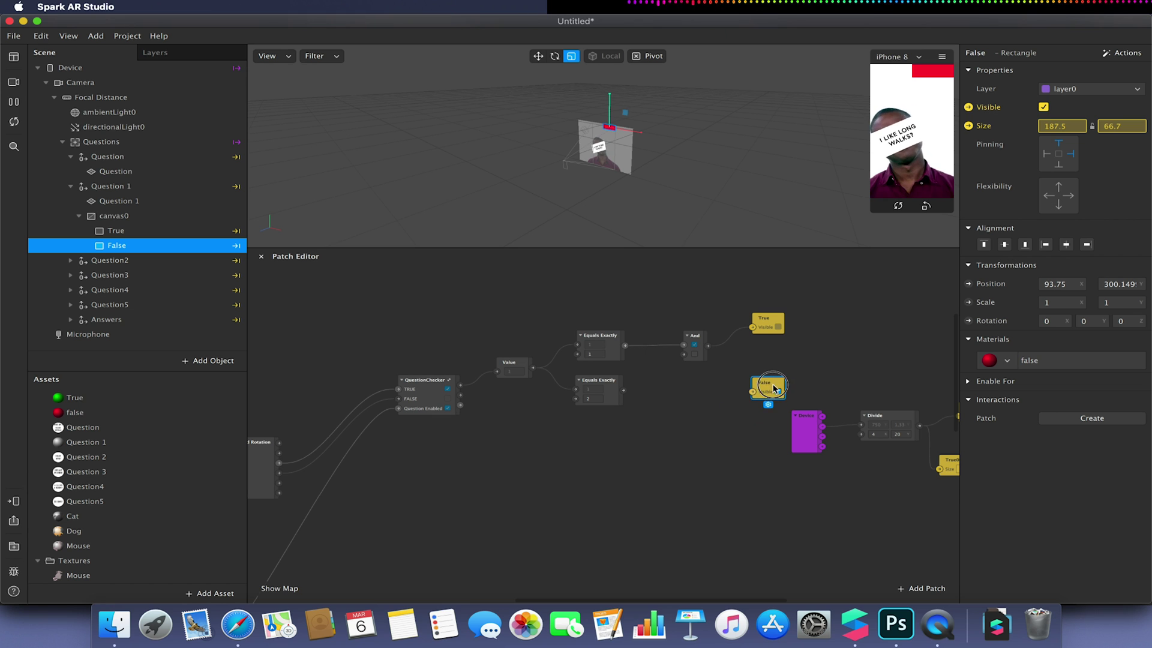
# - Duplicate the And patch, feed the copy from the Equals Exactly that compares with 2, and connect it to the False Visible patch
pyautogui.click(699, 343)
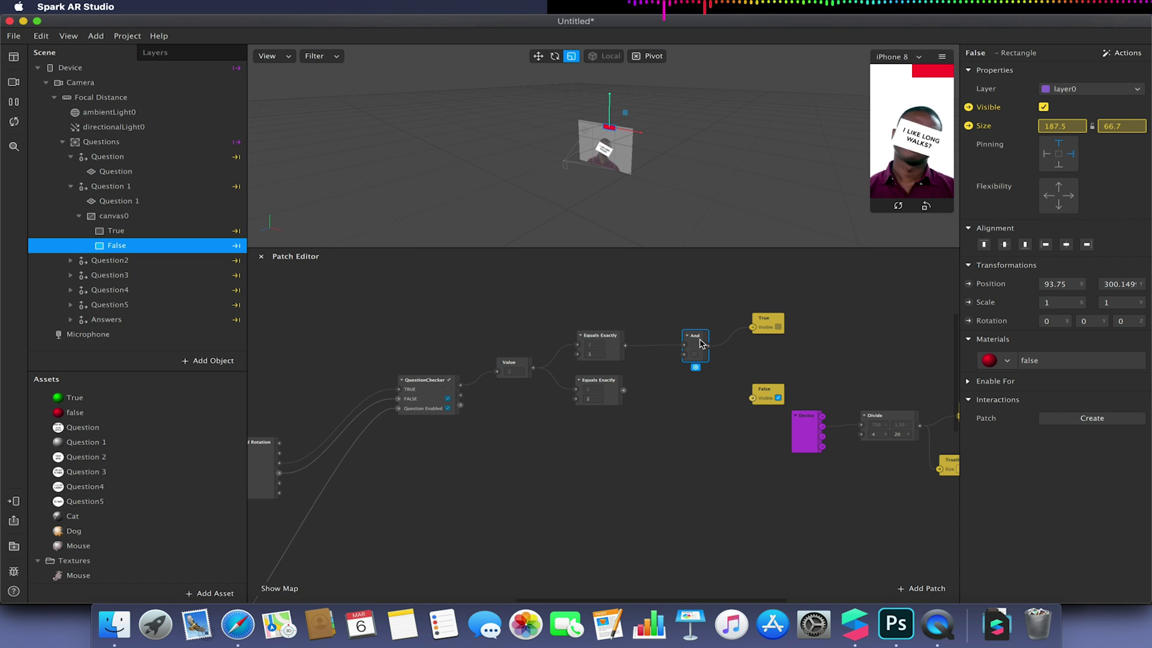
pyautogui.press('super+d')
pyautogui.moveTo(720, 367); pyautogui.dragTo(699, 394)
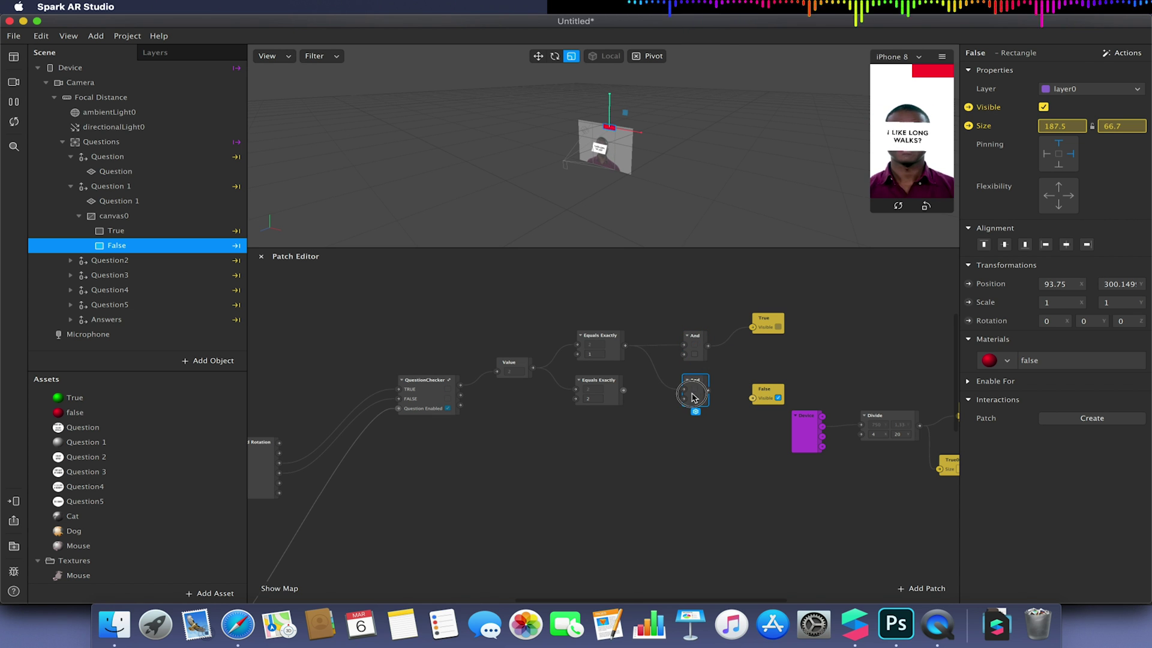
pyautogui.moveTo(624, 393); pyautogui.dragTo(754, 398)
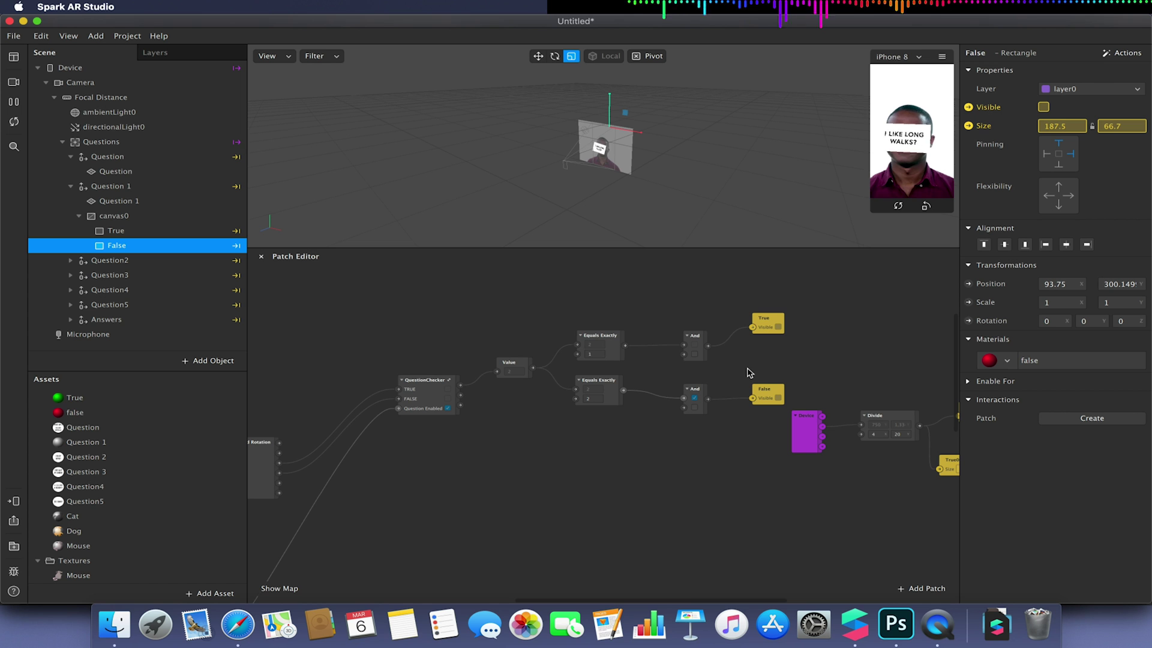
# - Connect the output of Question 1's Equals Exactly patch to the second input of both And patches
pyautogui.scroll(-1, 416, 461)
pyautogui.scroll(-2, 416, 461)
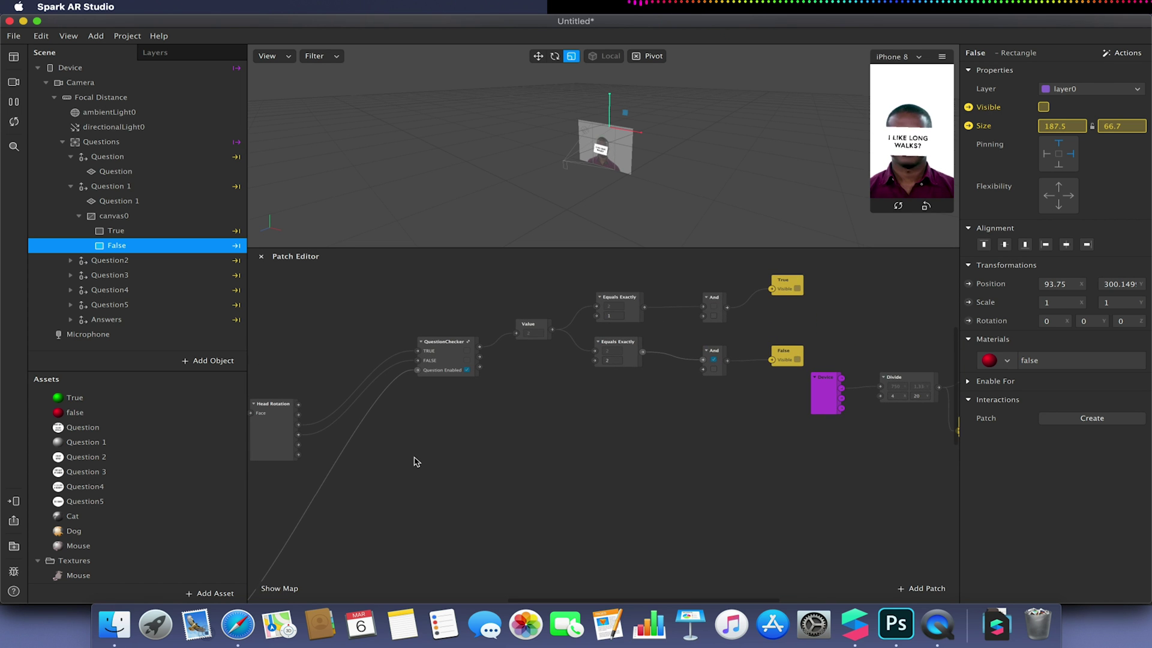
pyautogui.scroll(-10, 416, 461)
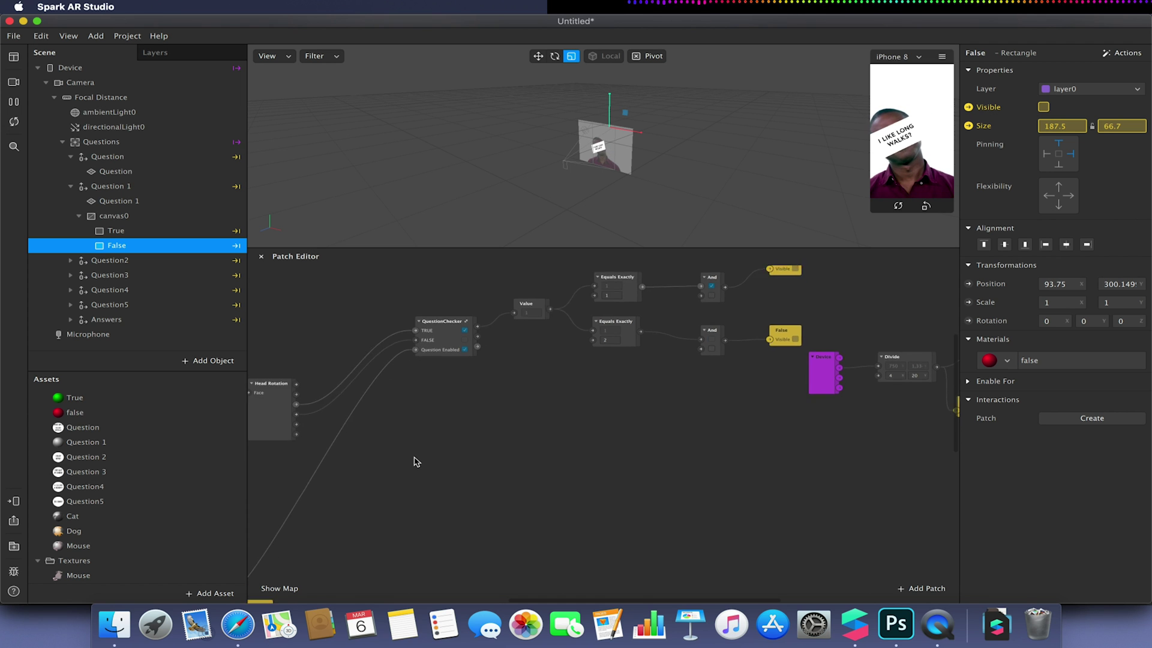
pyautogui.scroll(5, 417, 462)
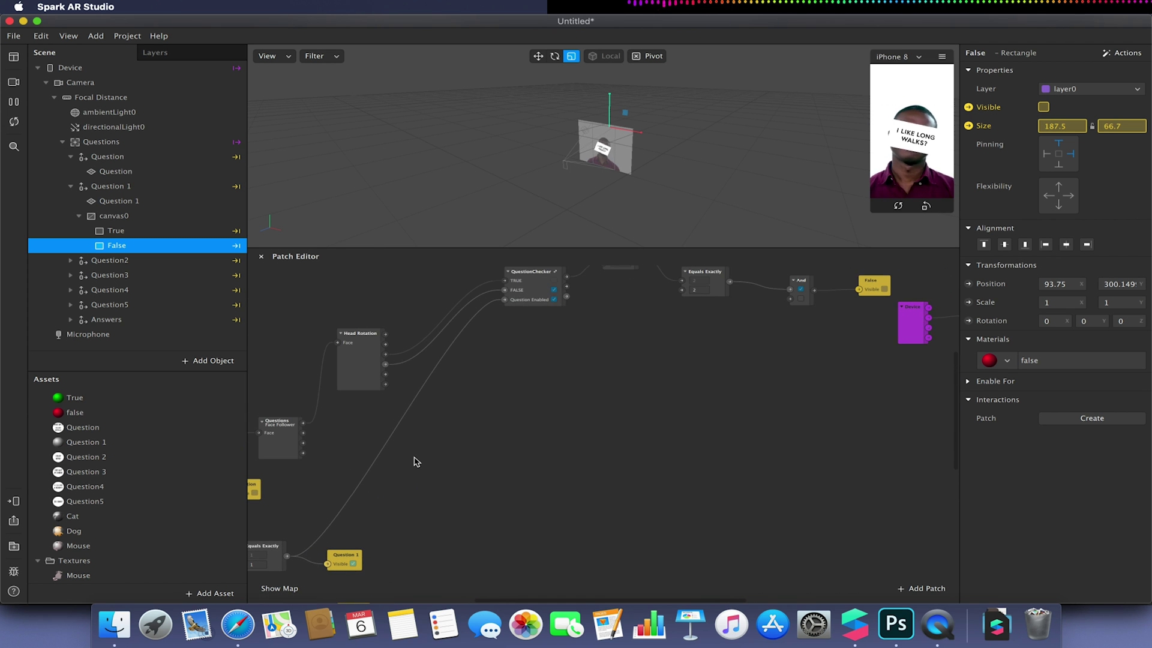
pyautogui.scroll(-3, 416, 462)
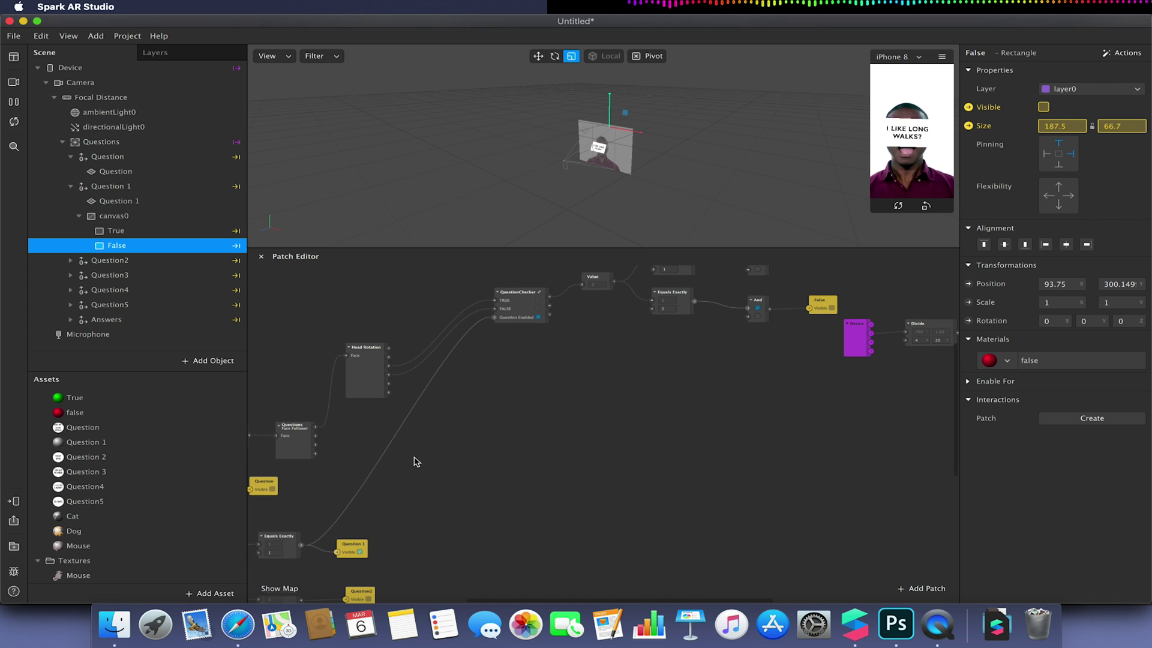
pyautogui.scroll(1, 416, 461)
pyautogui.hscroll(1, 416, 461)
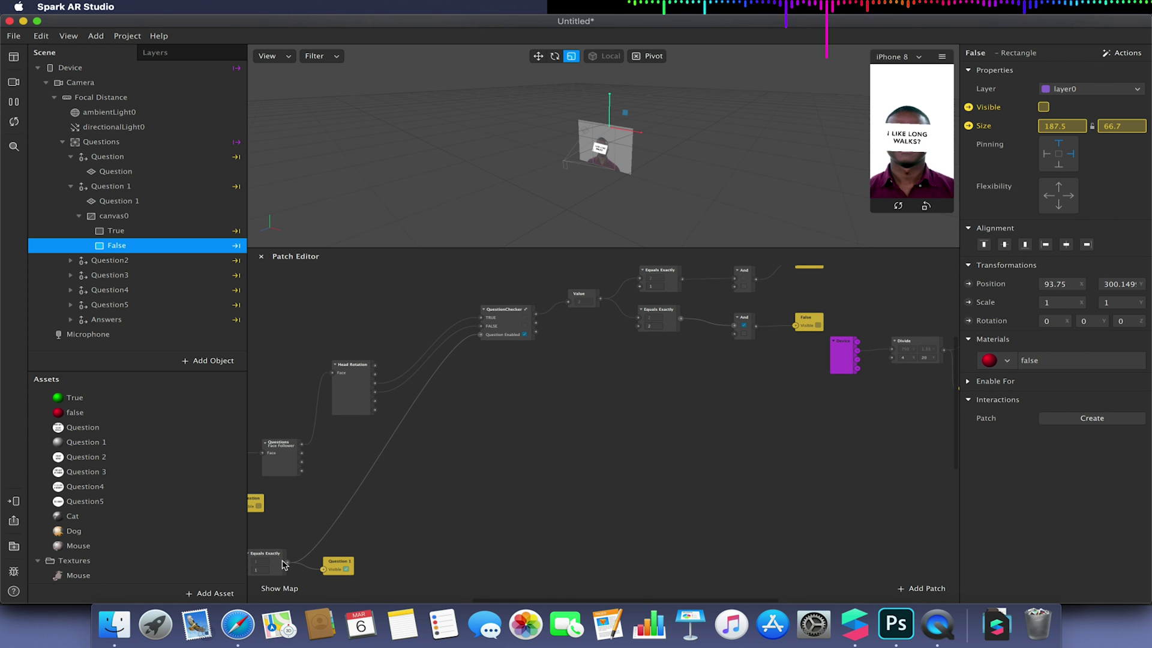
pyautogui.moveTo(287, 563); pyautogui.dragTo(737, 290)
pyautogui.moveTo(287, 564); pyautogui.dragTo(734, 335)
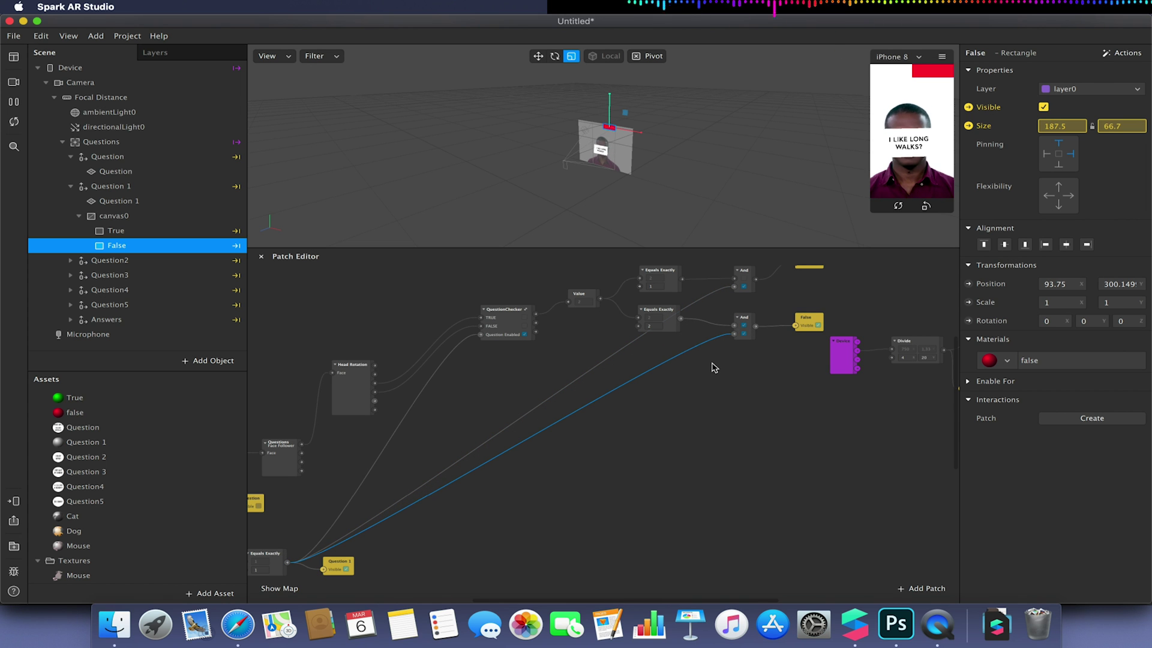
# - Add an Add patch fed by the Value patch's output, placed beyond the True and False Visible patches
pyautogui.hscroll(5, 714, 367)
pyautogui.scroll(3, 713, 367)
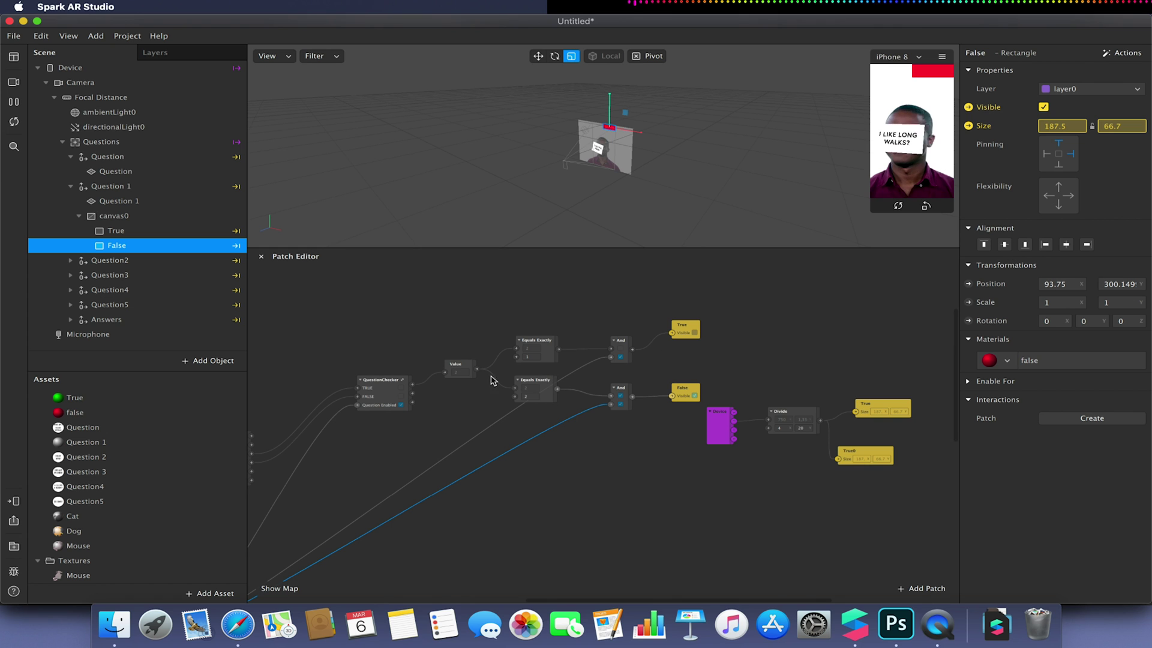
pyautogui.moveTo(477, 370); pyautogui.dragTo(803, 361)
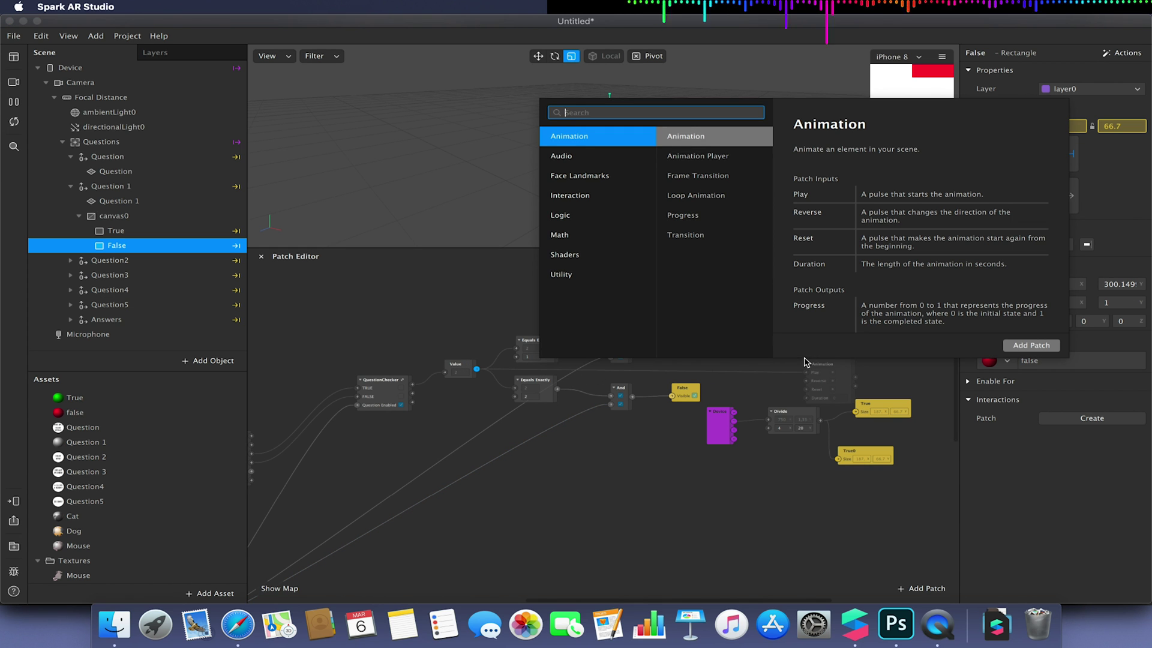
pyautogui.write('add')
pyautogui.press('Return')
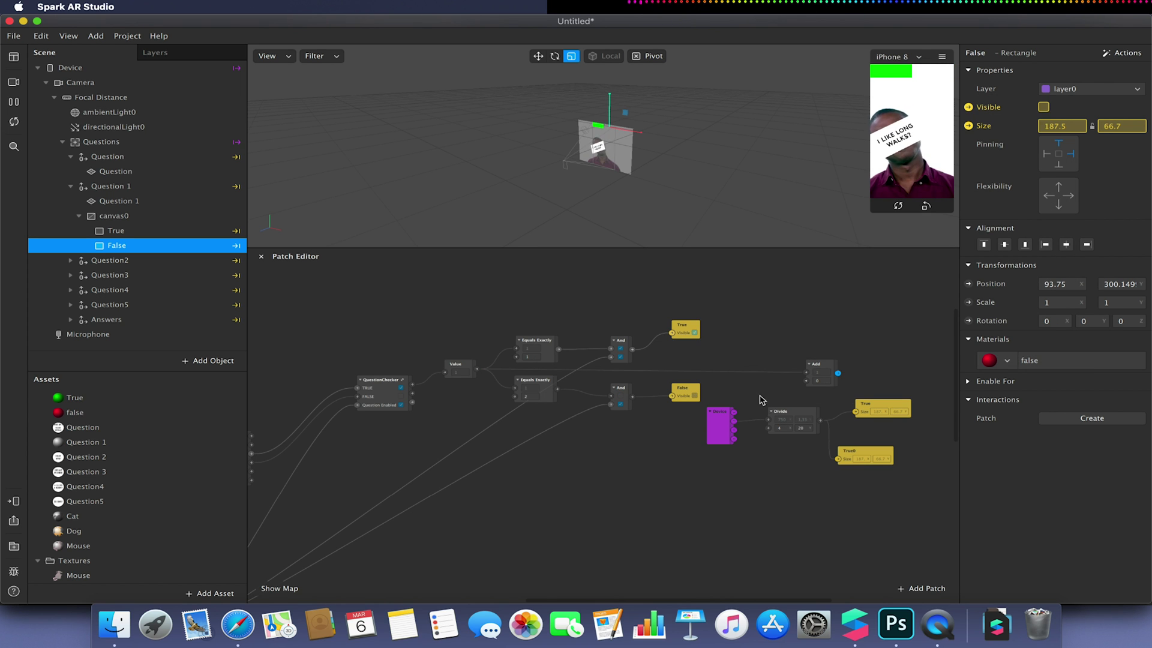
# - Move the Device, Divide and rectangle Size patches well below the answer logic to free up space
pyautogui.moveTo(691, 424); pyautogui.dragTo(849, 452)
pyautogui.moveTo(717, 426); pyautogui.dragTo(875, 534)
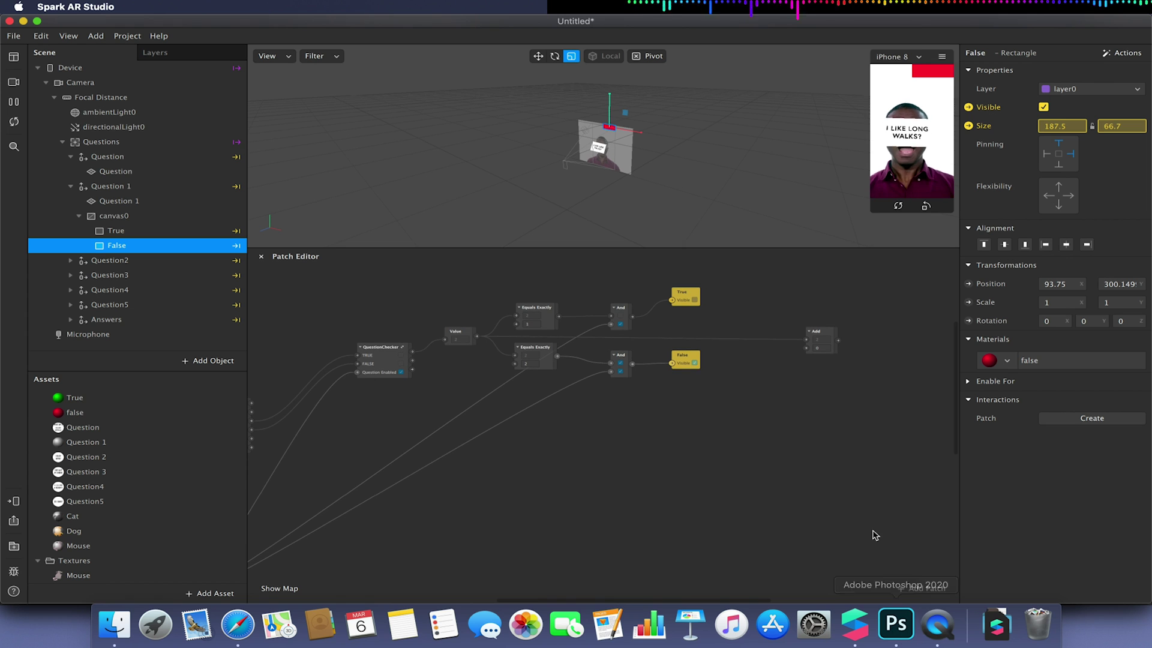
pyautogui.hscroll(3, 784, 496)
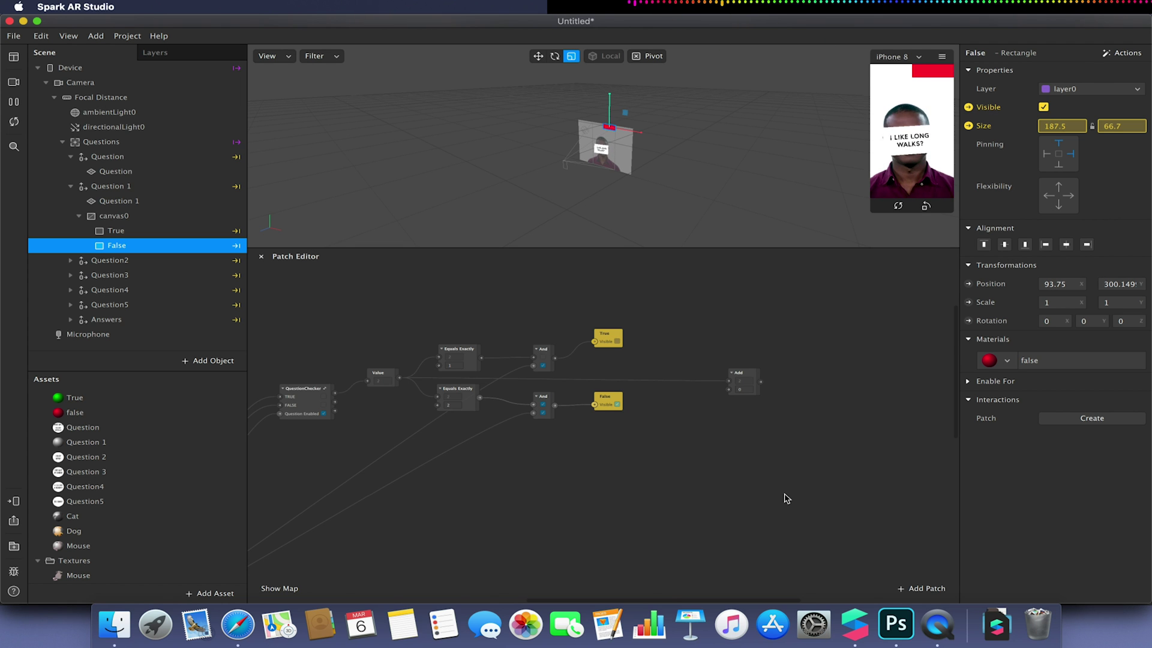
pyautogui.scroll(-3, 786, 498)
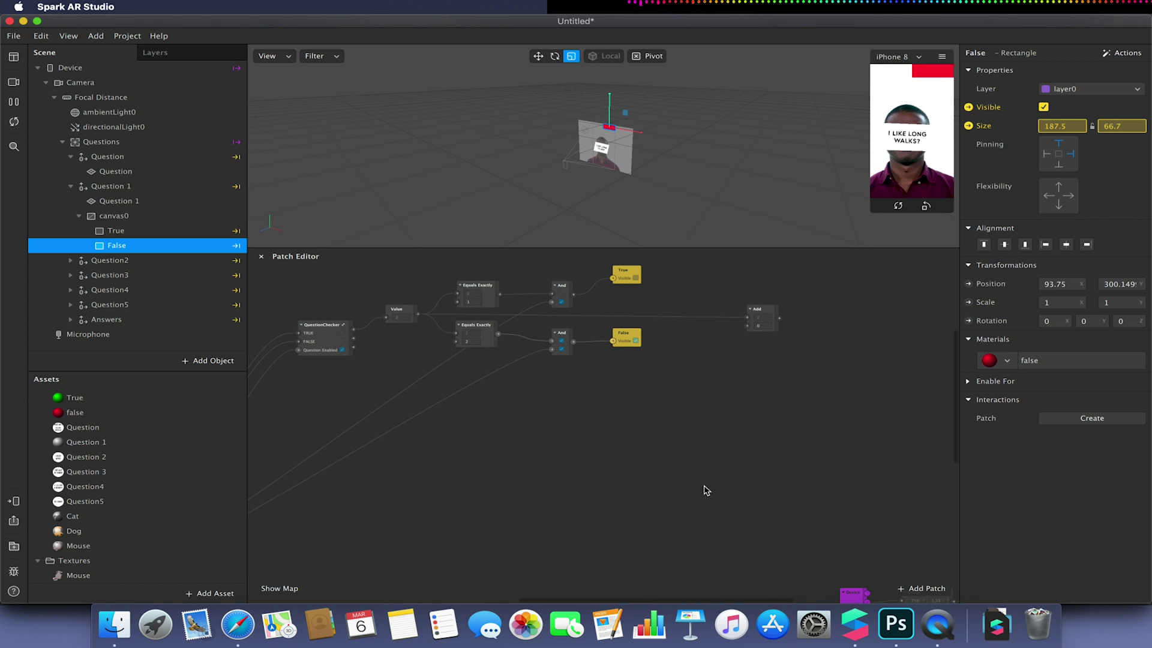
# - Duplicate the QuestionChecker, Value, both Equals Exactly and both And patches, and place the copies below the originals
pyautogui.hscroll(-5, 492, 468)
pyautogui.scroll(2, 492, 468)
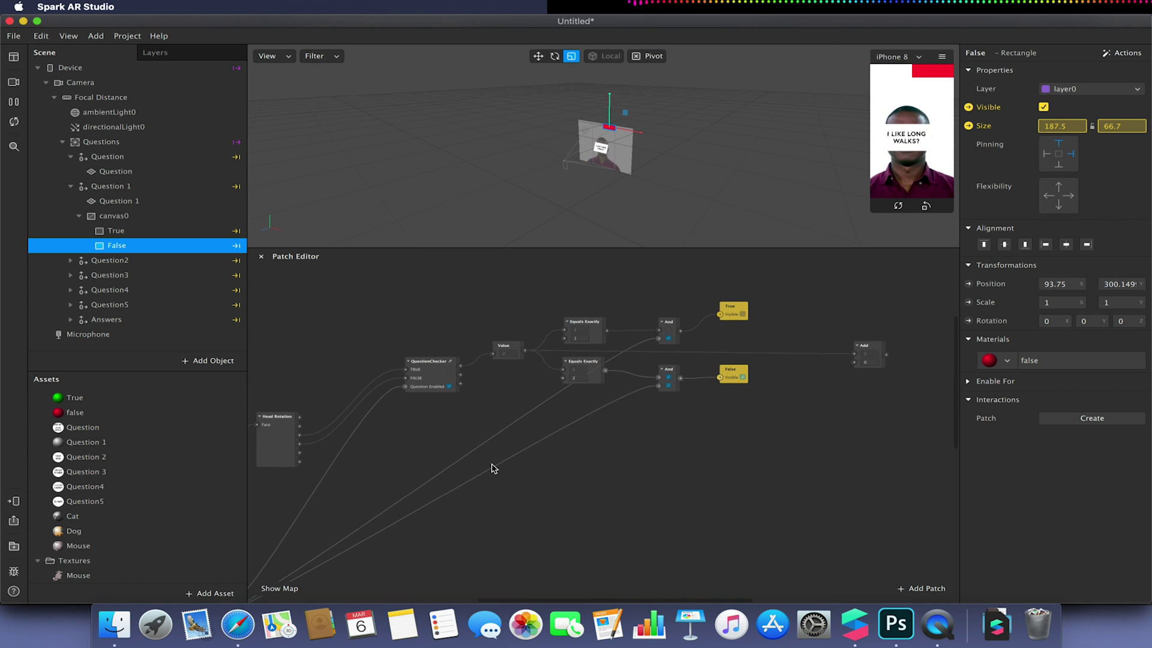
pyautogui.moveTo(391, 295); pyautogui.dragTo(686, 415)
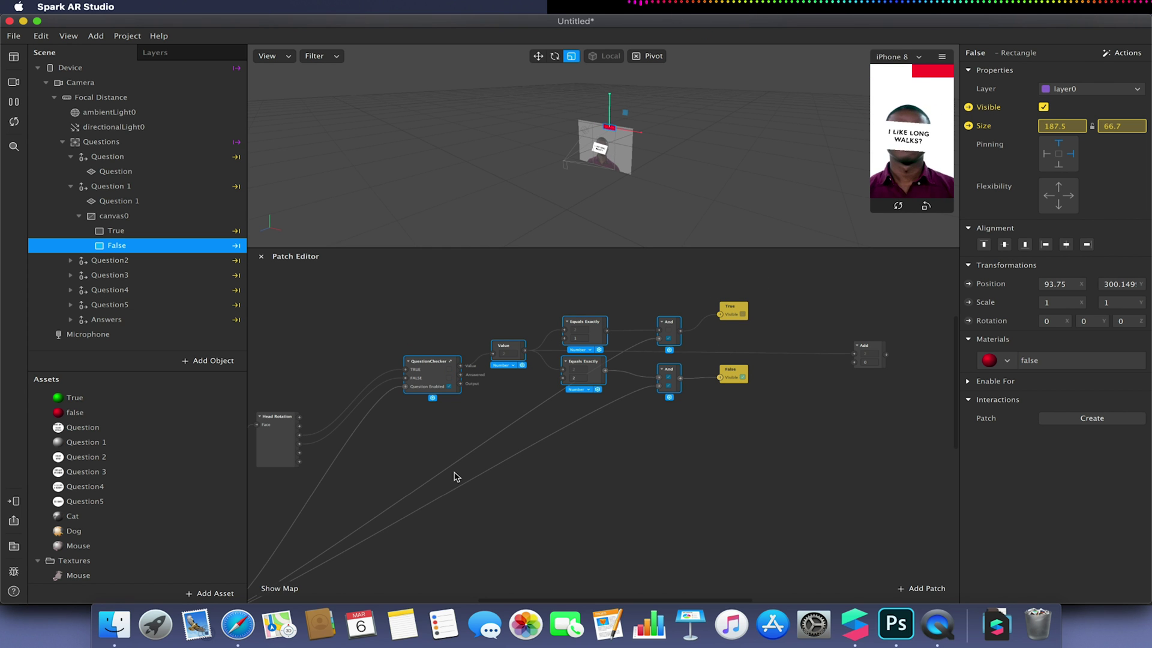
pyautogui.press('super+d')
pyautogui.moveTo(467, 385); pyautogui.dragTo(424, 485)
# - Delete the connections from Question 1's Equals Exactly patch to the duplicated QuestionChecker and both duplicated And patches
pyautogui.scroll(-5, 424, 485)
pyautogui.hscroll(-5, 424, 484)
pyautogui.hscroll(-5, 424, 485)
pyautogui.scroll(2, 424, 484)
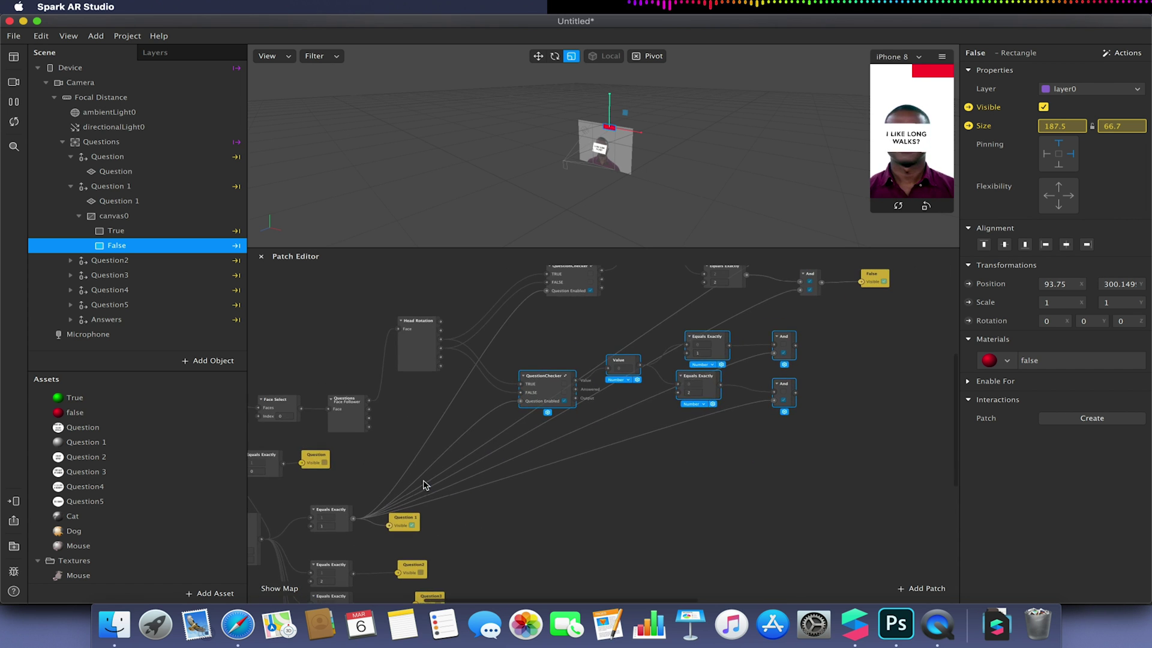
pyautogui.click(501, 409)
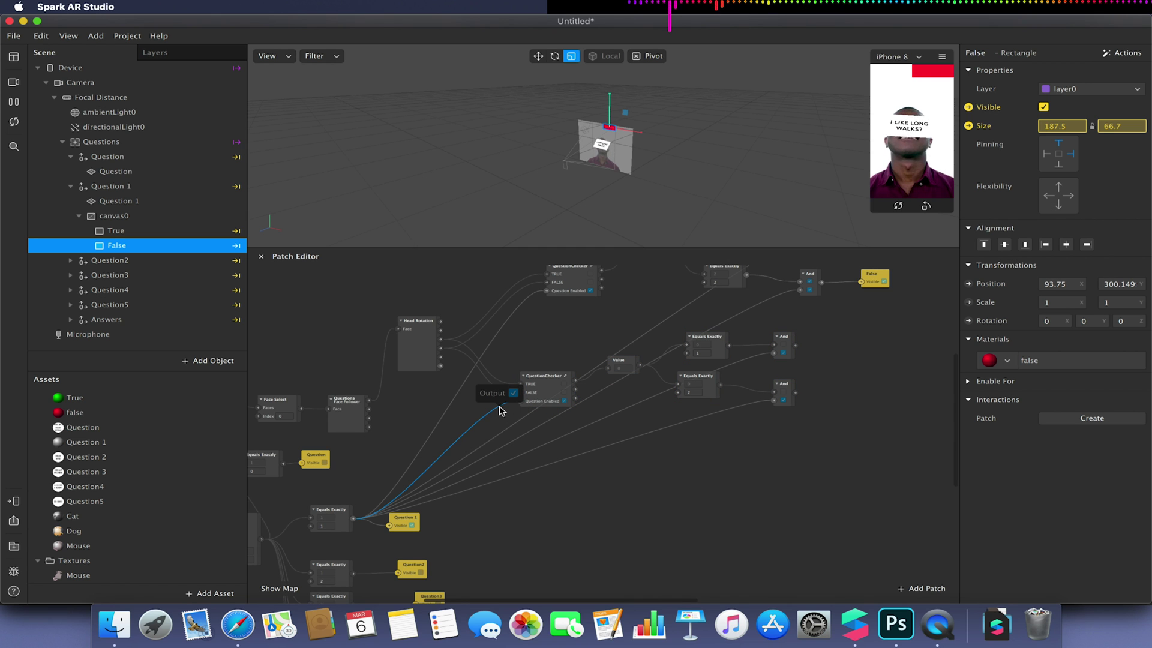
pyautogui.press('BackSpace')
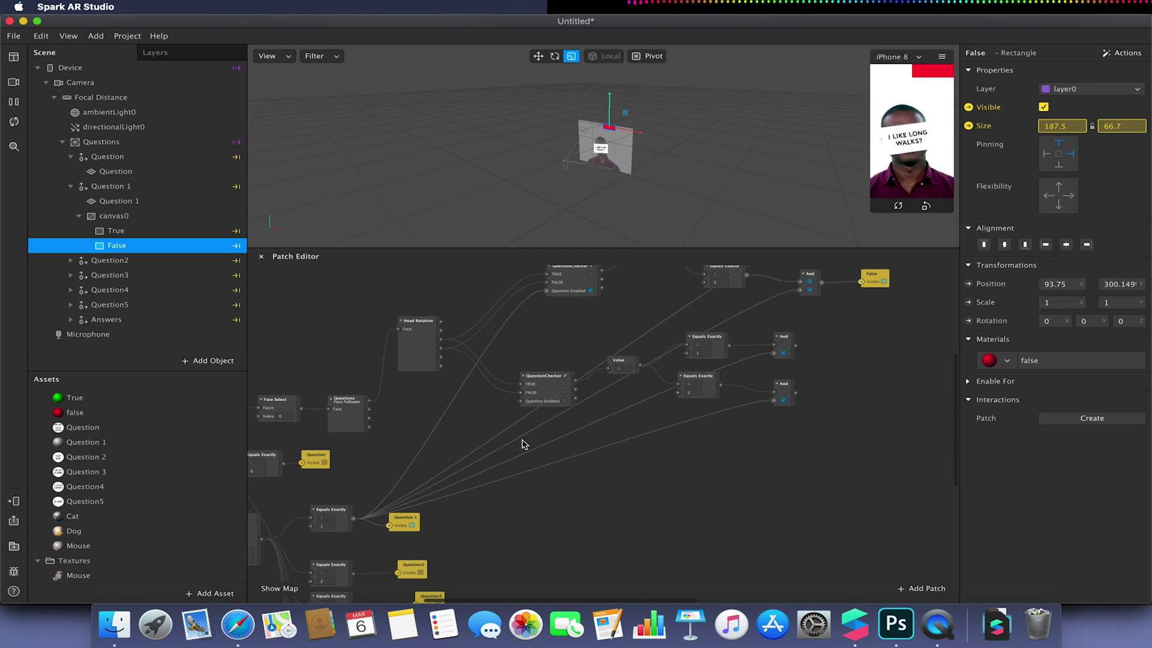
pyautogui.click(522, 435)
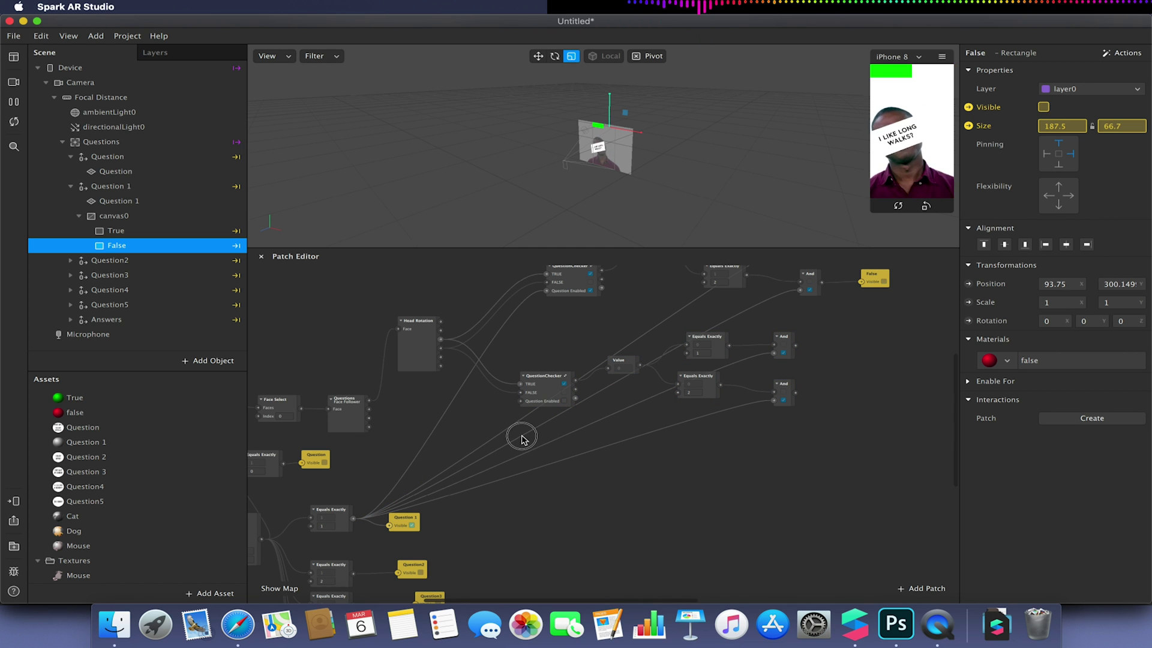
pyautogui.press('BackSpace')
pyautogui.click(538, 466)
pyautogui.press('BackSpace')
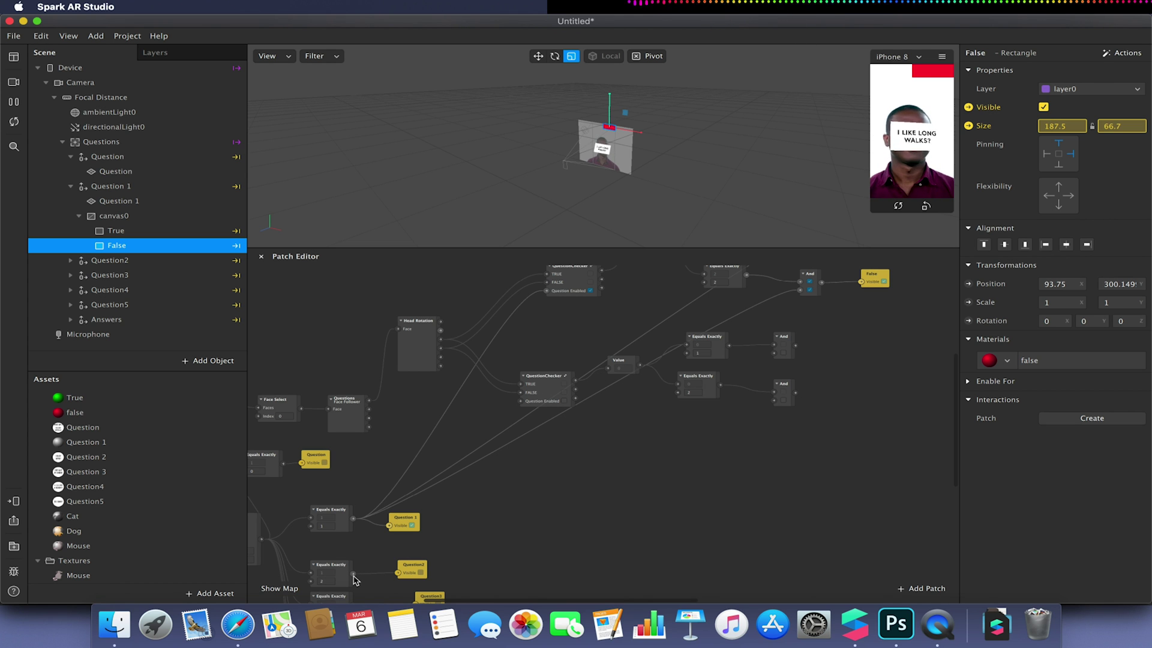
# - Connect Question2's Equals Exactly output to the duplicated QuestionChecker's Question Enabled input and the second inputs of both duplicated And patches
pyautogui.moveTo(353, 577); pyautogui.dragTo(520, 402)
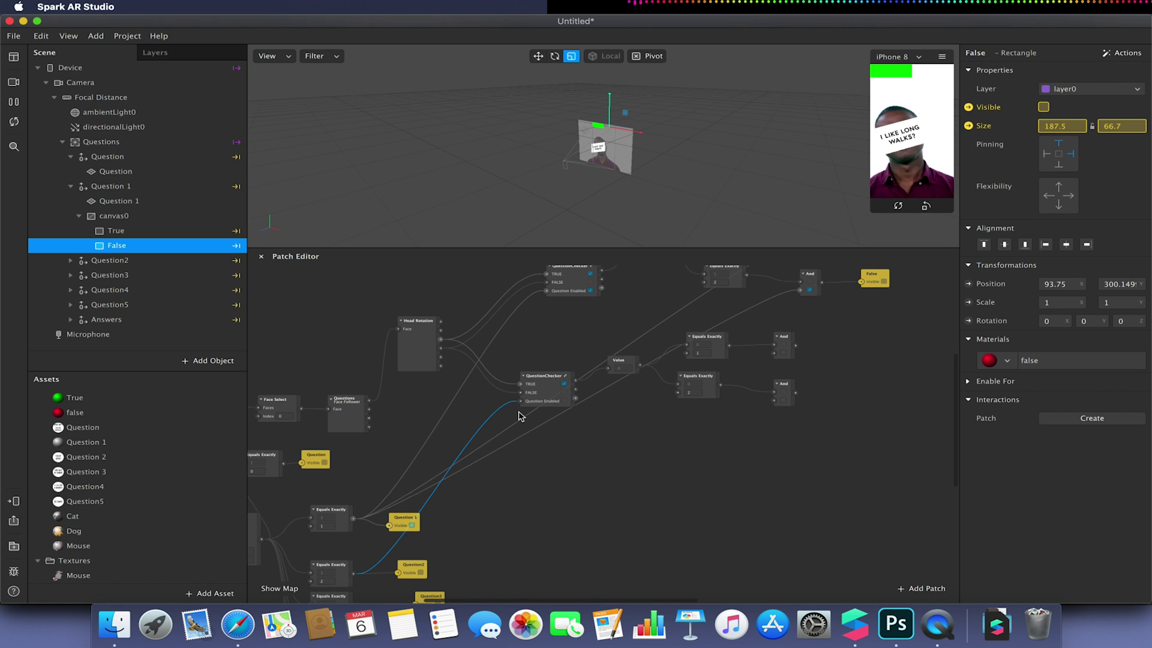
pyautogui.moveTo(355, 574); pyautogui.dragTo(774, 353)
pyautogui.moveTo(354, 574); pyautogui.dragTo(775, 405)
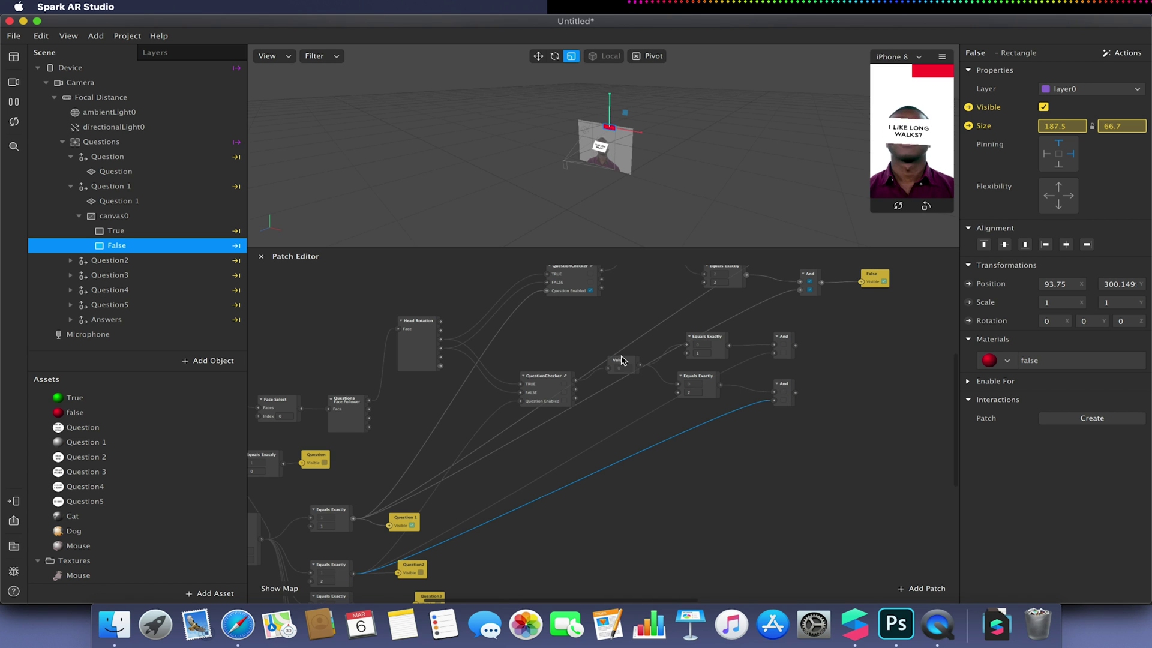
# - Move the duplicated QuestionChecker up level with its Value patch and collapse the Question 1 group in the scene
pyautogui.moveTo(557, 388); pyautogui.dragTo(556, 356)
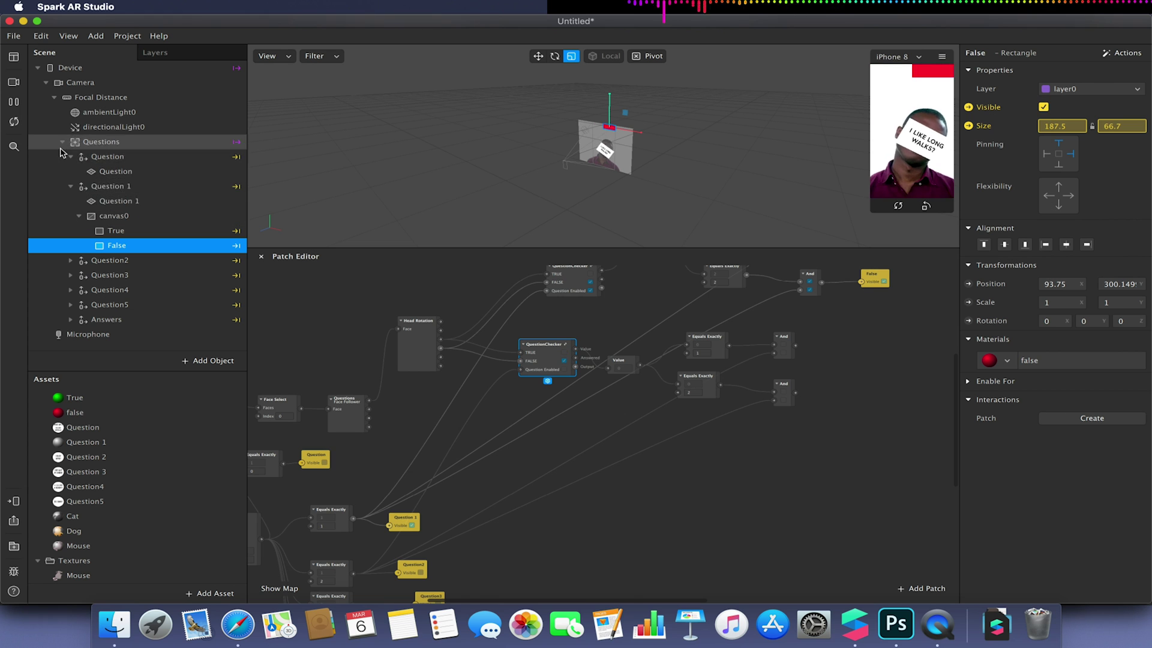
pyautogui.click(71, 188)
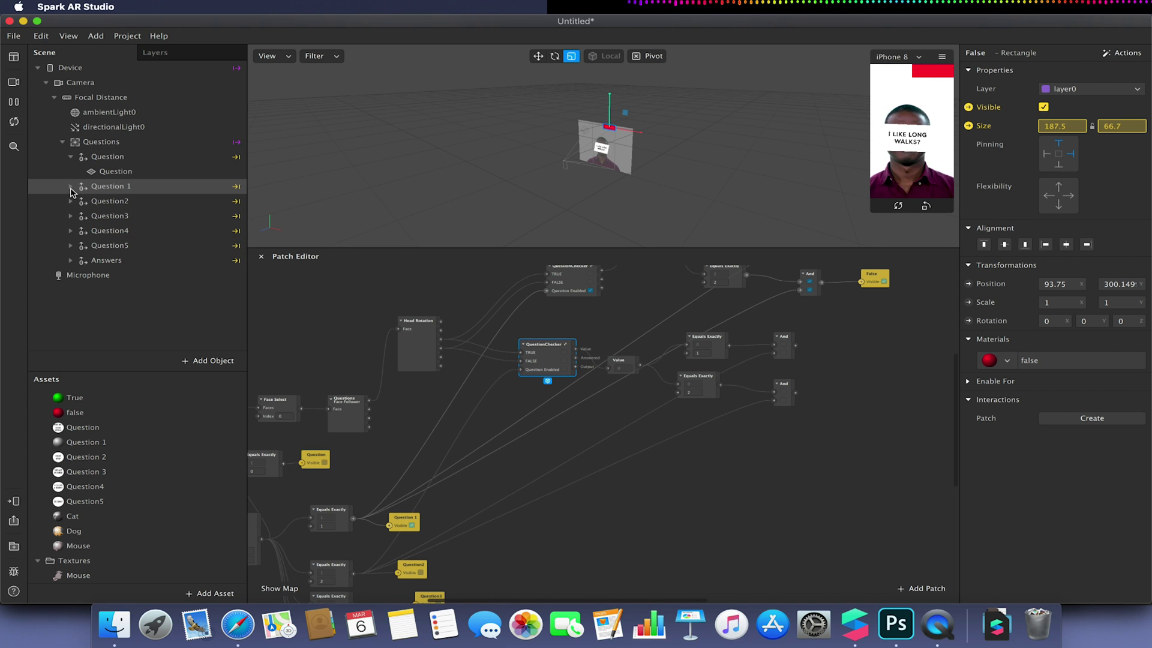
# - Create visibility patches for Question2's True and False rectangles and connect them to the corresponding duplicated And patches
pyautogui.click(70, 203)
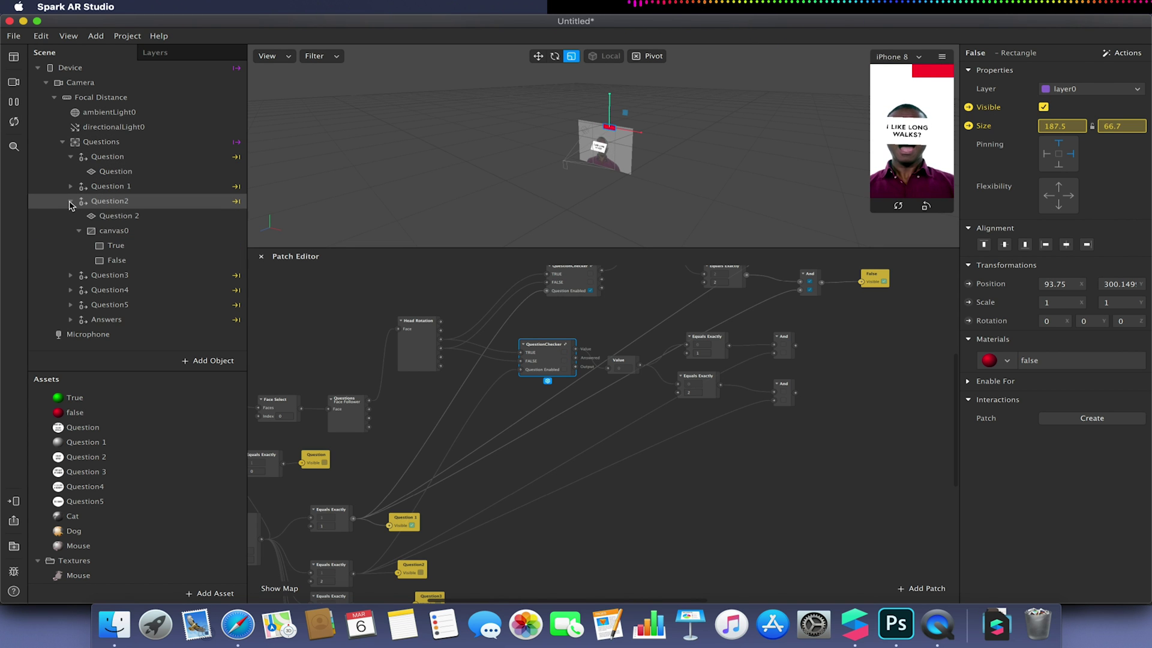
pyautogui.click(111, 247)
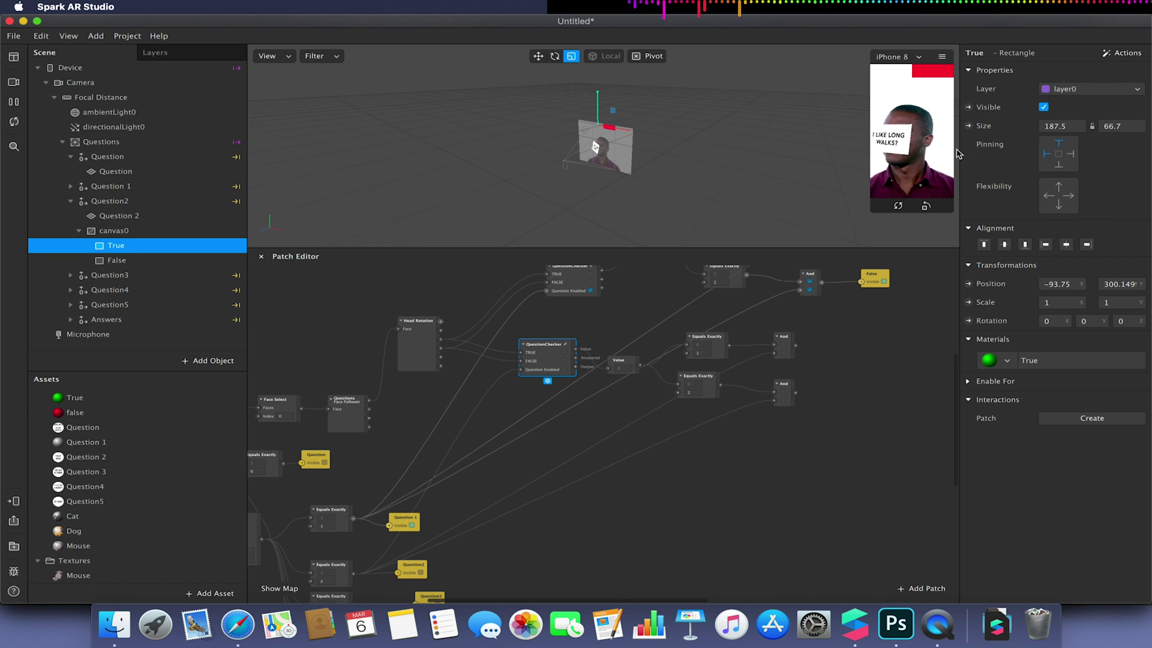
pyautogui.click(968, 108)
pyautogui.moveTo(616, 444); pyautogui.dragTo(835, 344)
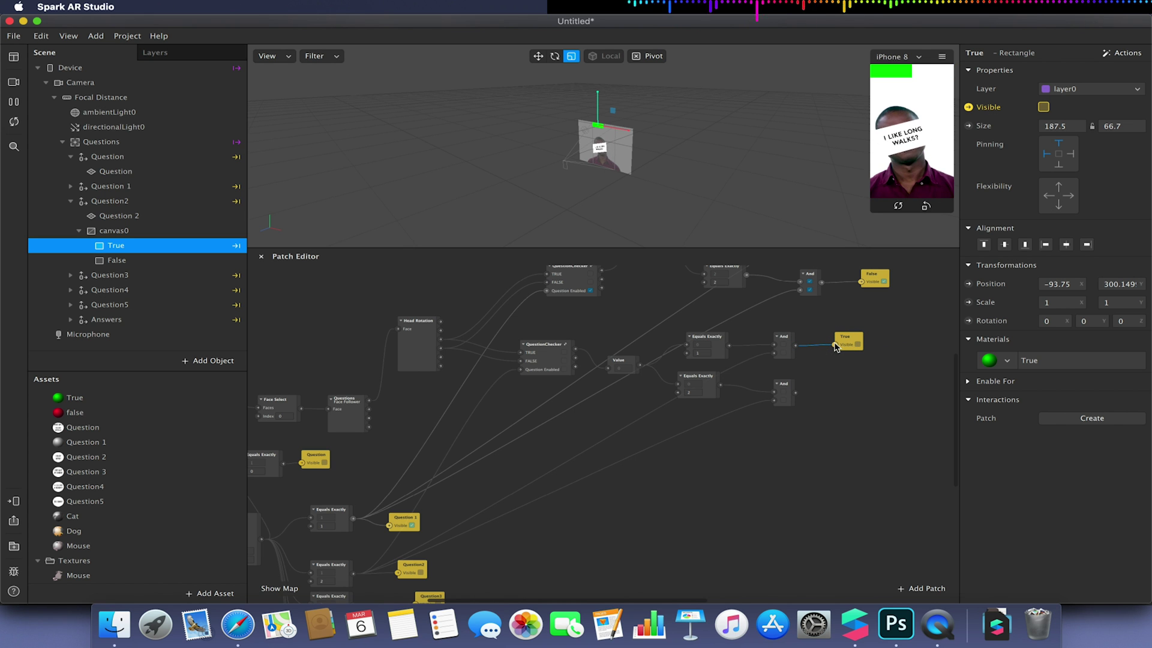
pyautogui.click(170, 260)
pyautogui.click(968, 107)
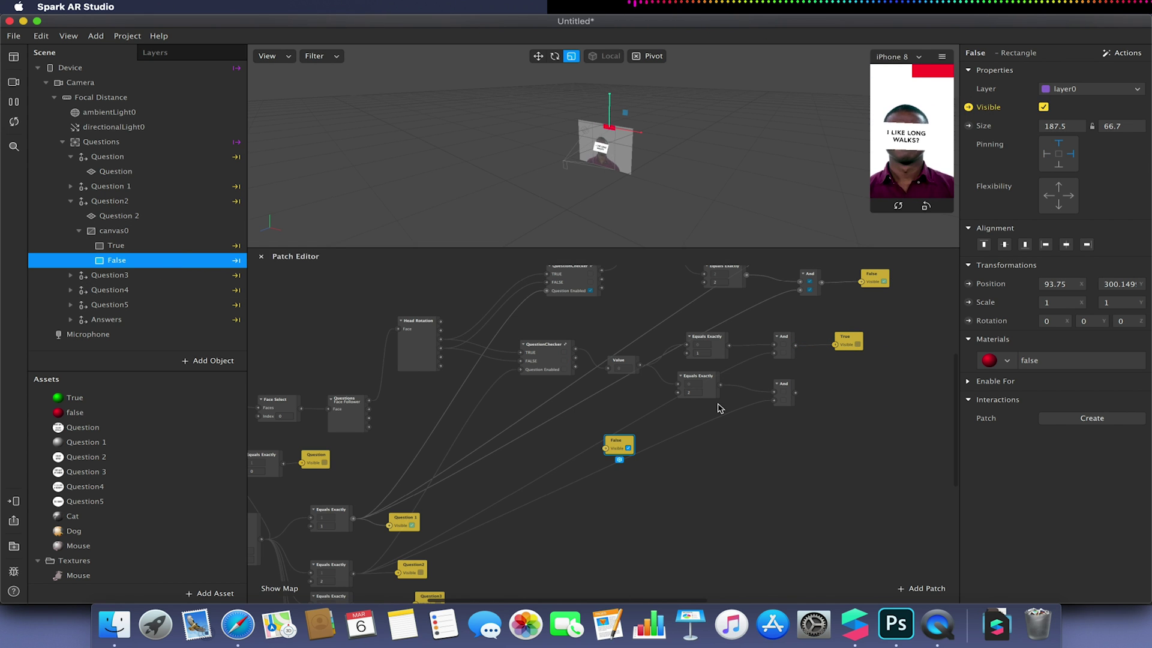
pyautogui.moveTo(624, 447); pyautogui.dragTo(834, 393)
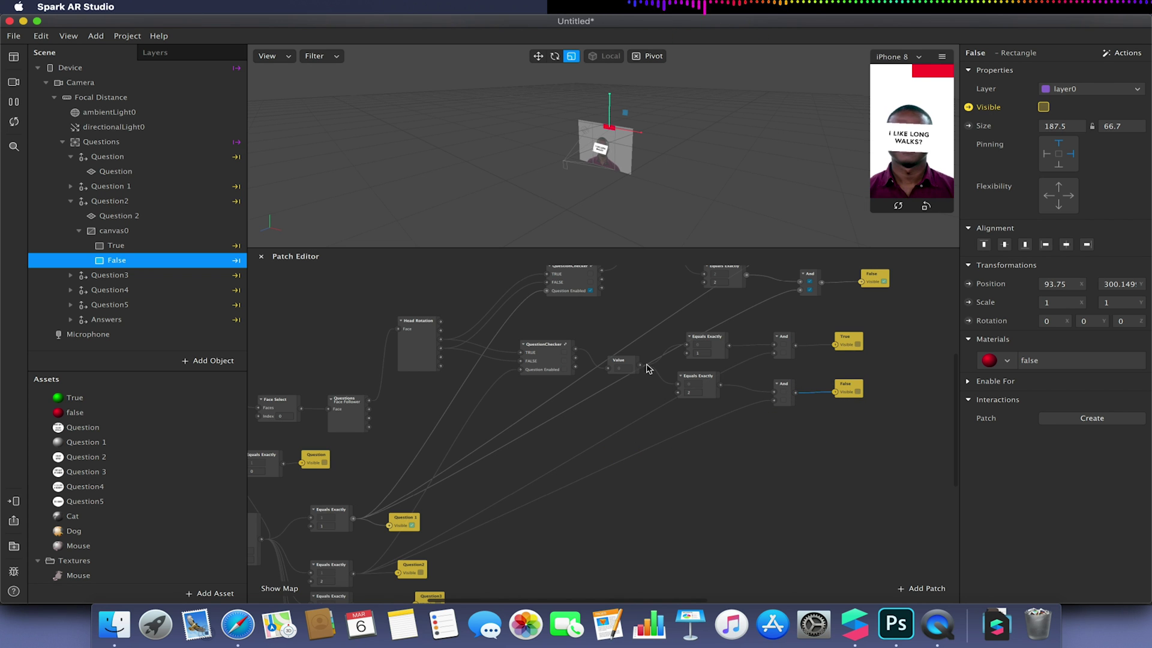
# - Connect the Question2 row's Value output to the second input of the existing Add patch and move Add down beside that row
pyautogui.moveTo(639, 365); pyautogui.dragTo(943, 362)
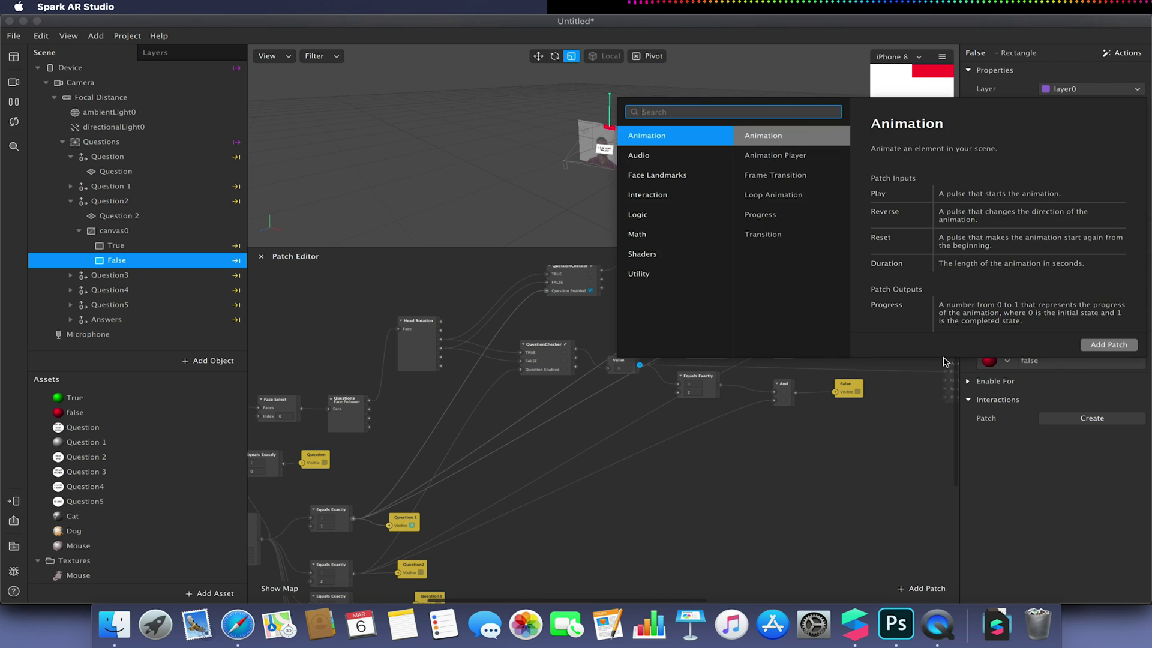
pyautogui.click(908, 414)
pyautogui.hscroll(5, 908, 413)
pyautogui.scroll(-2, 908, 414)
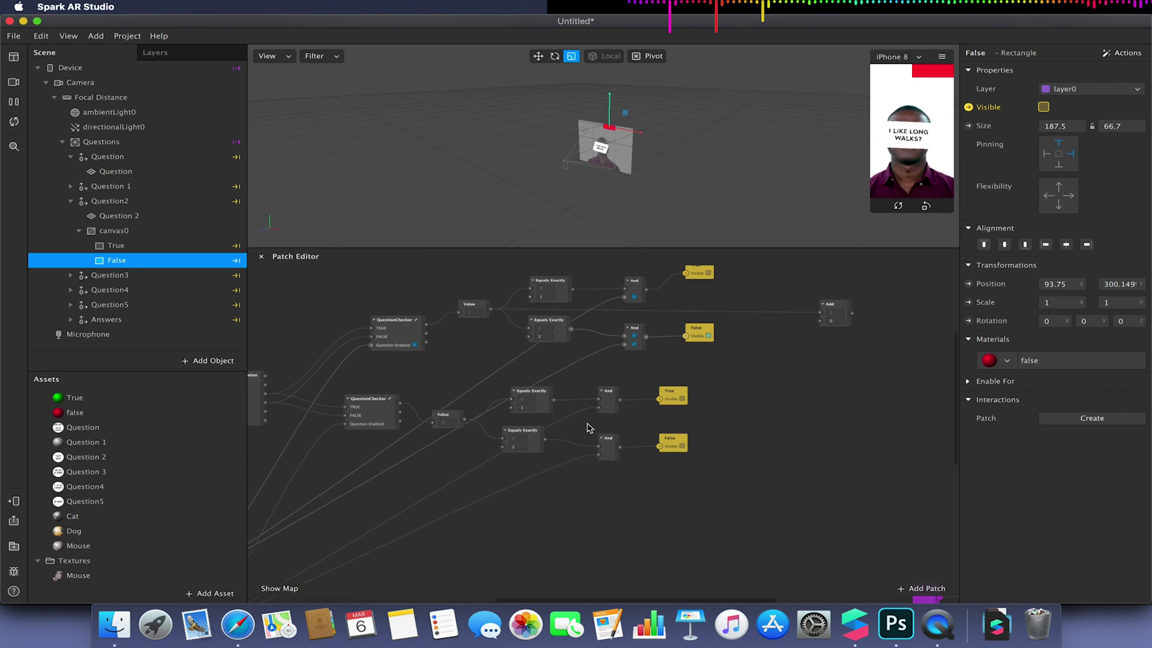
pyautogui.moveTo(463, 419); pyautogui.dragTo(787, 409)
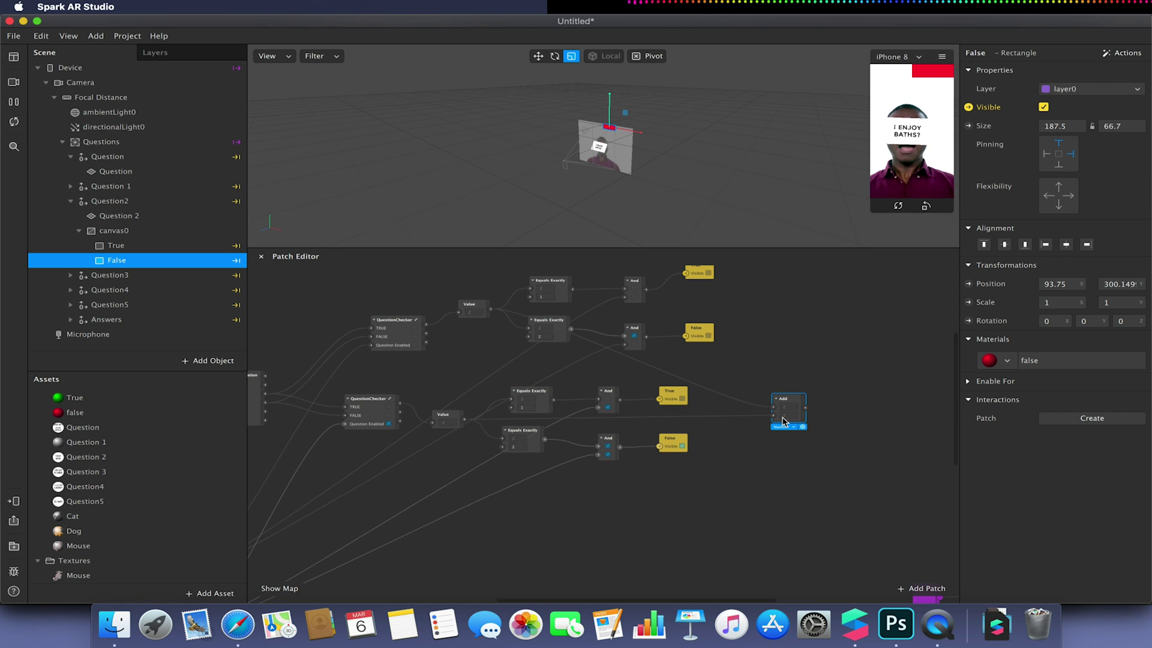
# - Copy the Question2 row's QuestionChecker, Value, both Equals Exactly and both And patches, and place the copies below, beside the question visibility patches
pyautogui.hscroll(-5, 783, 421)
pyautogui.scroll(-4, 783, 421)
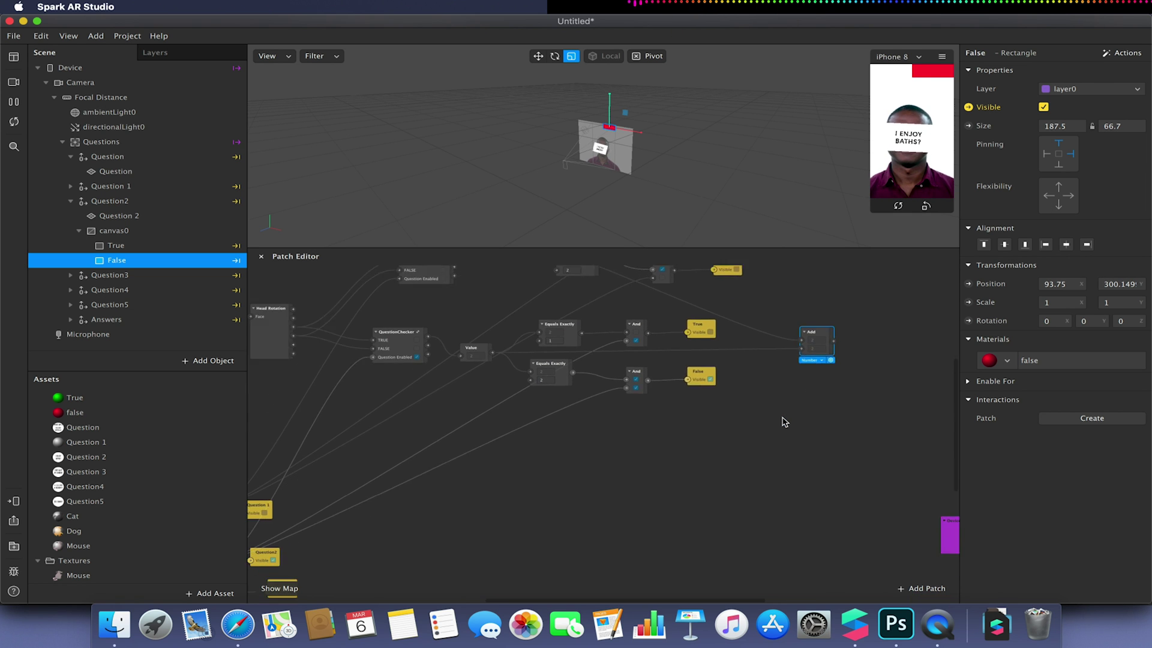
pyautogui.scroll(3, 783, 422)
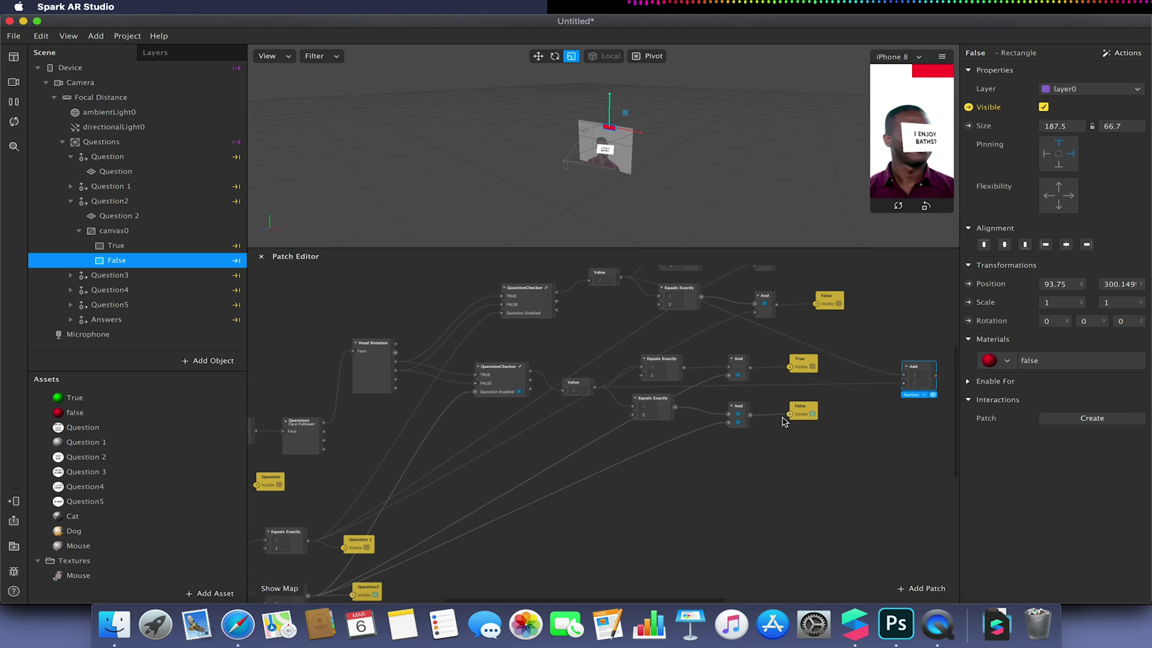
pyautogui.scroll(2, 783, 421)
pyautogui.hscroll(-2, 782, 421)
pyautogui.click(496, 383)
pyautogui.moveTo(496, 383); pyautogui.dragTo(765, 461)
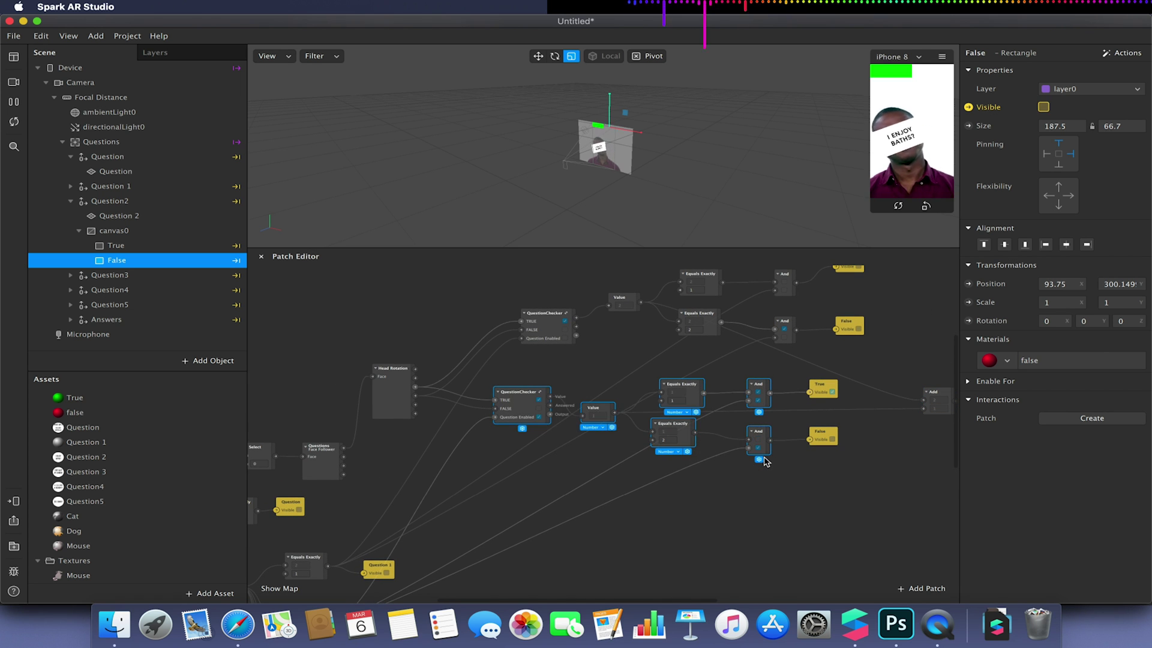
pyautogui.click(765, 461)
pyautogui.scroll(-8, 764, 461)
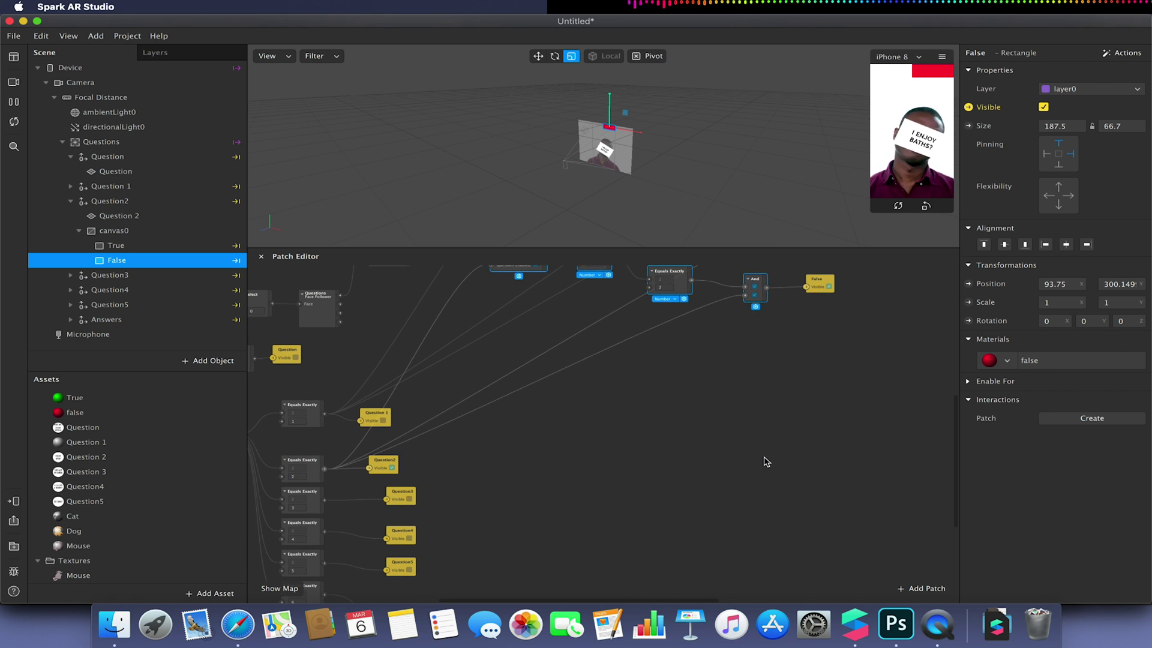
pyautogui.hotkey('ctrl', 'v')
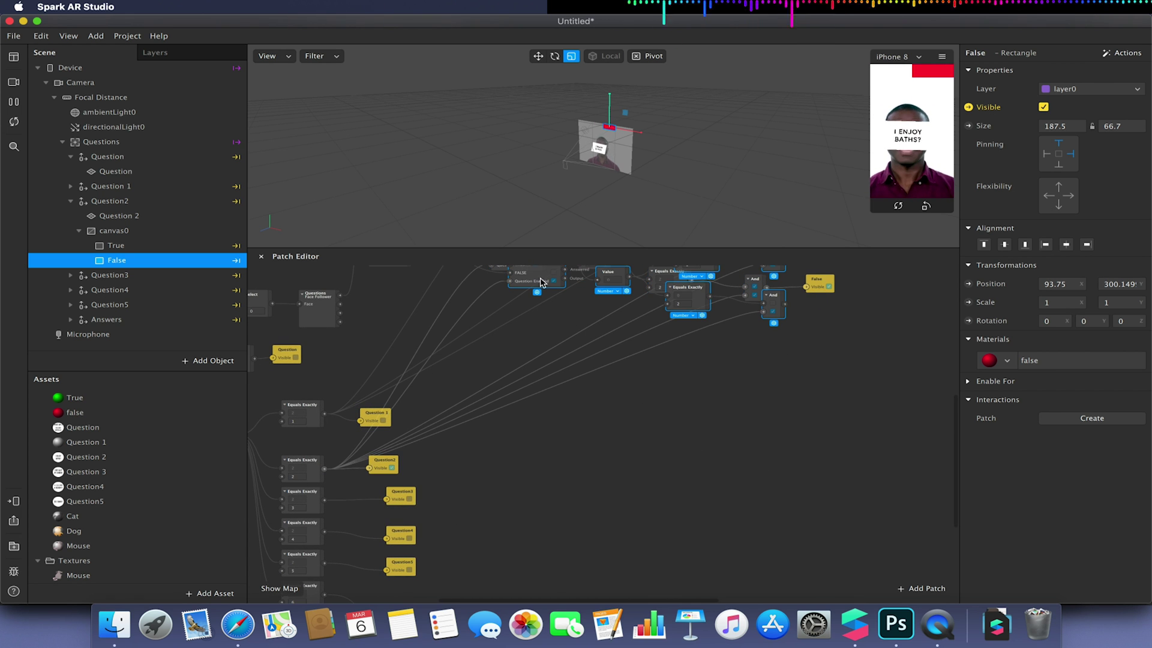
pyautogui.moveTo(548, 280); pyautogui.dragTo(555, 451)
pyautogui.scroll(-3, 555, 451)
pyautogui.hscroll(-4, 555, 451)
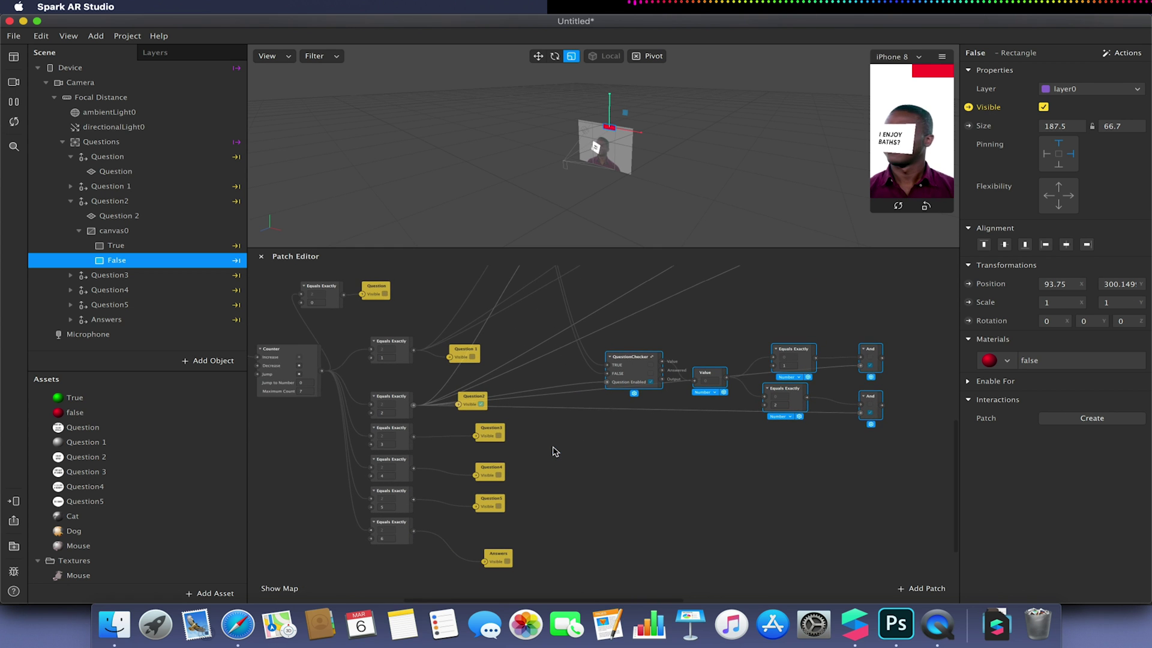
# - Delete the connections from Question2's Equals Exactly patch to the newly pasted QuestionChecker and both And patches
pyautogui.click(575, 393)
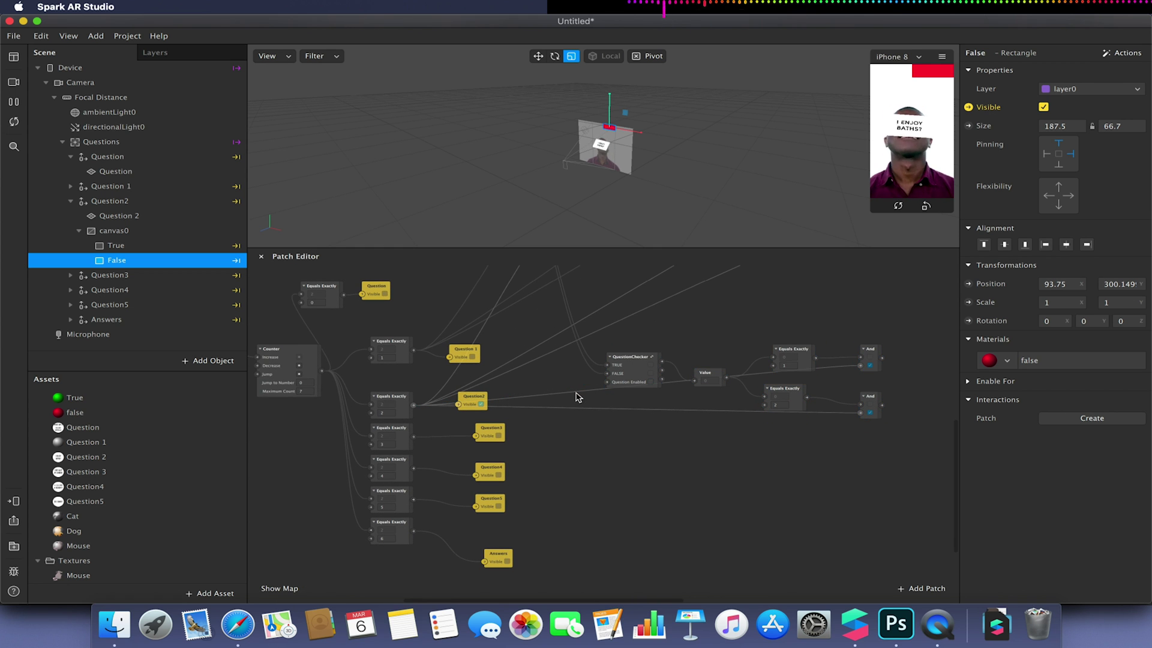
pyautogui.click(574, 405)
pyautogui.press('BackSpace')
# - Connect Question3's Equals Exactly output to the pasted QuestionChecker's Question Enabled input and the second inputs of both pasted And patches
pyautogui.moveTo(414, 437); pyautogui.dragTo(606, 384)
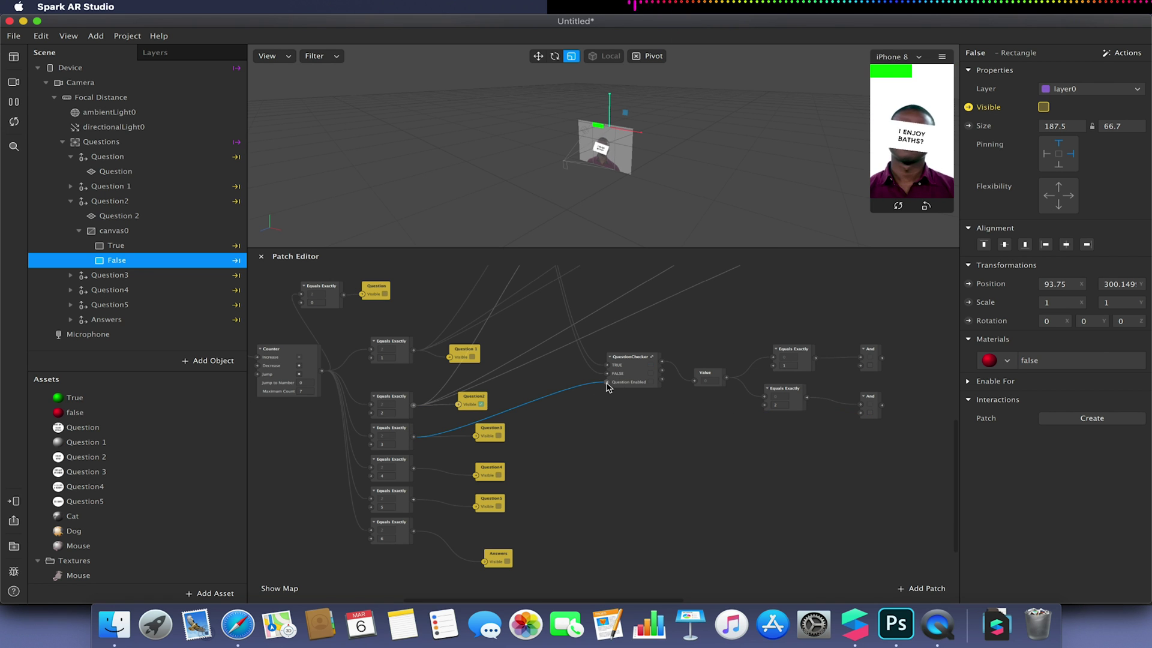
pyautogui.moveTo(414, 437); pyautogui.dragTo(773, 364)
pyautogui.moveTo(628, 430); pyautogui.dragTo(861, 411)
pyautogui.moveTo(763, 372)
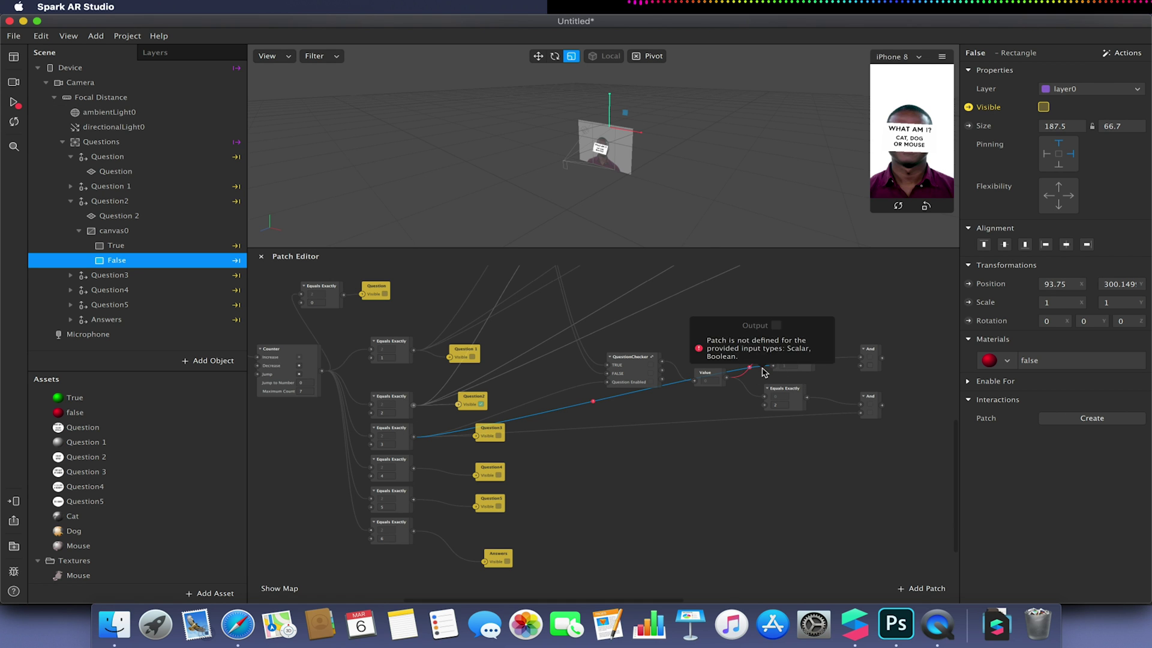
pyautogui.press('BackSpace')
pyautogui.moveTo(413, 436); pyautogui.dragTo(860, 365)
# - Move the Answers visibility patch and its Equals Exactly patch down, away from the question patches
pyautogui.click(393, 527)
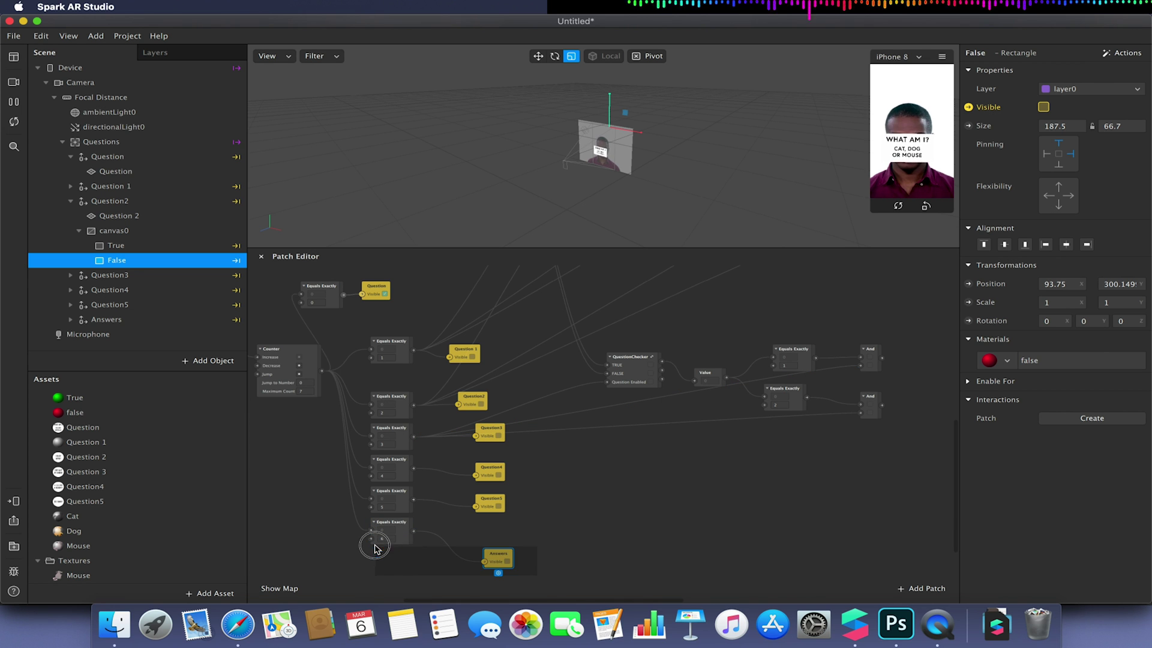
pyautogui.moveTo(390, 531); pyautogui.dragTo(273, 554)
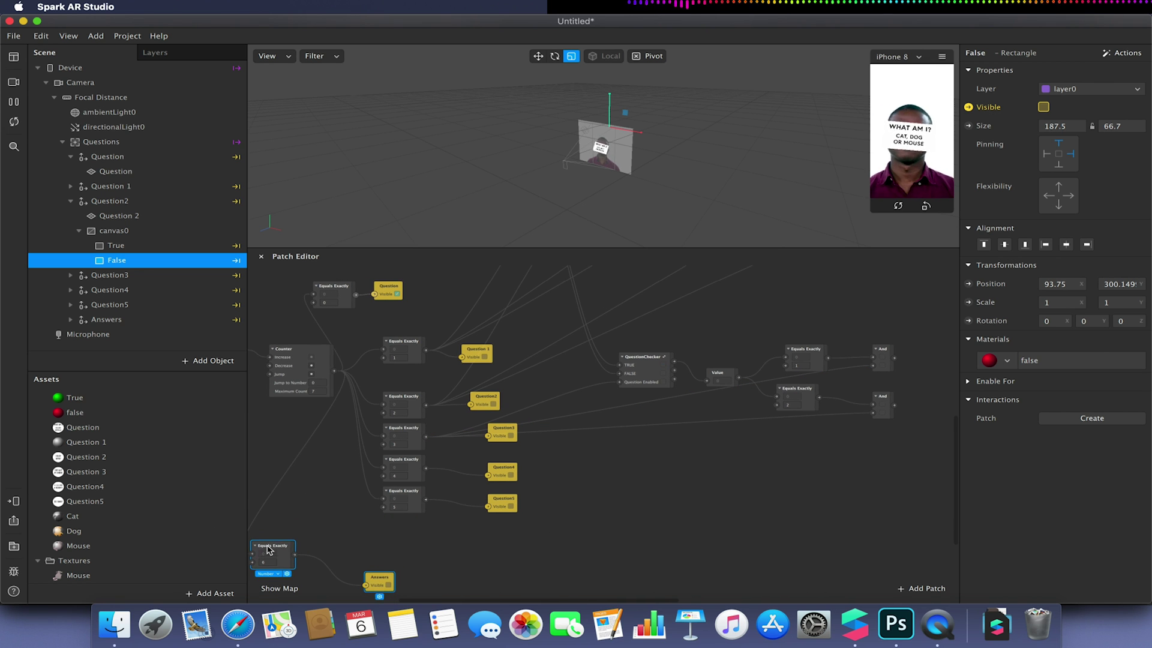
pyautogui.click(509, 546)
# - Create visibility patches for Question3's True and False rectangles and connect them to the And patches in the Question3 row
pyautogui.hscroll(5, 751, 480)
pyautogui.scroll(3, 752, 480)
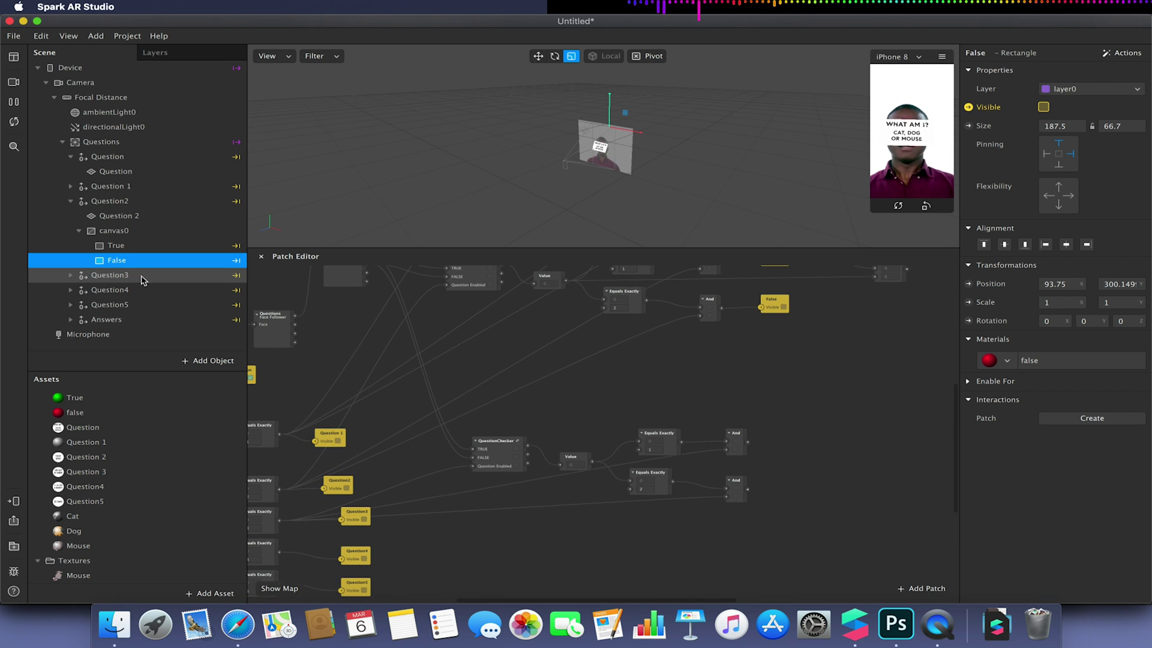
pyautogui.click(71, 201)
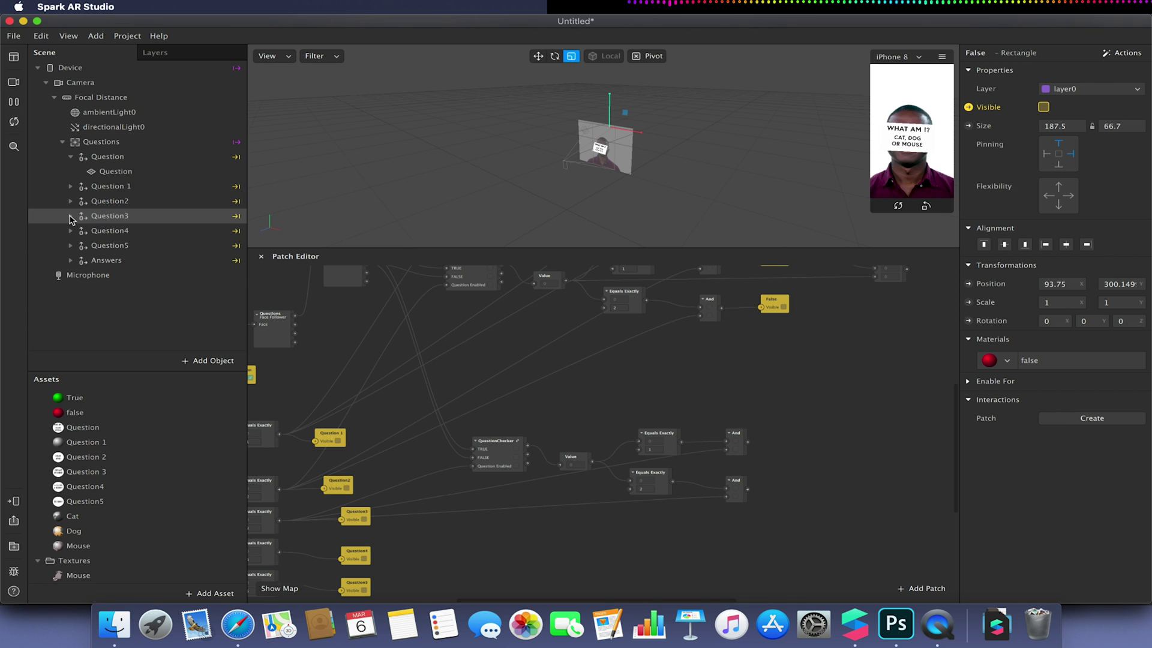
pyautogui.click(71, 216)
pyautogui.click(107, 261)
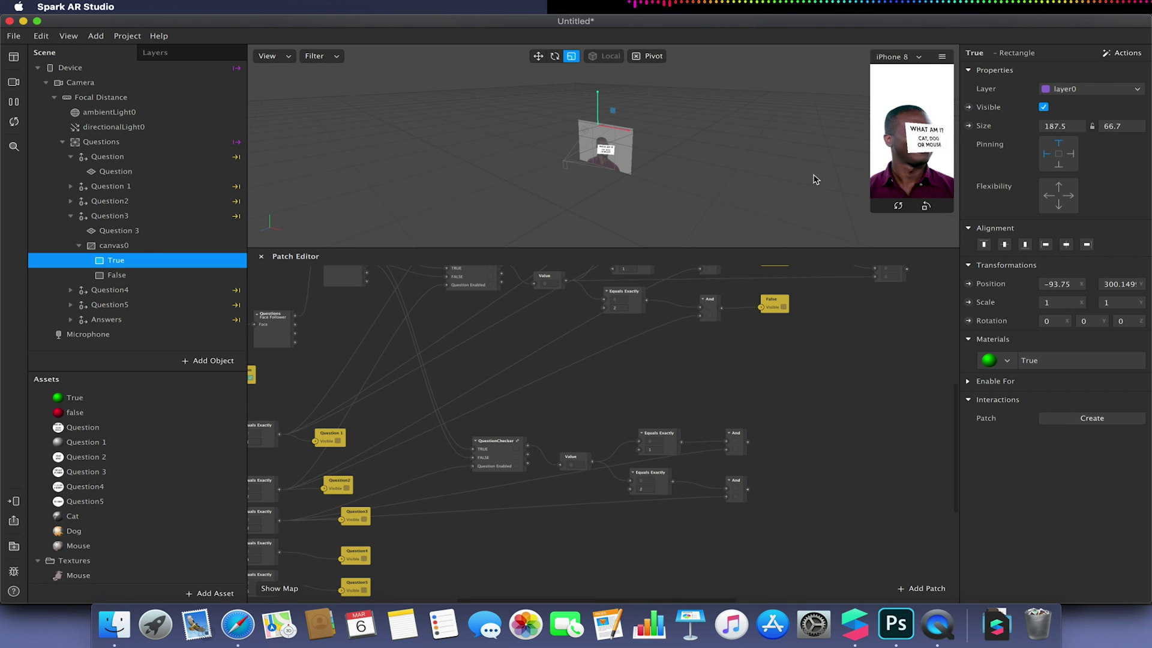
pyautogui.click(968, 107)
pyautogui.moveTo(618, 443); pyautogui.dragTo(787, 443)
pyautogui.click(116, 274)
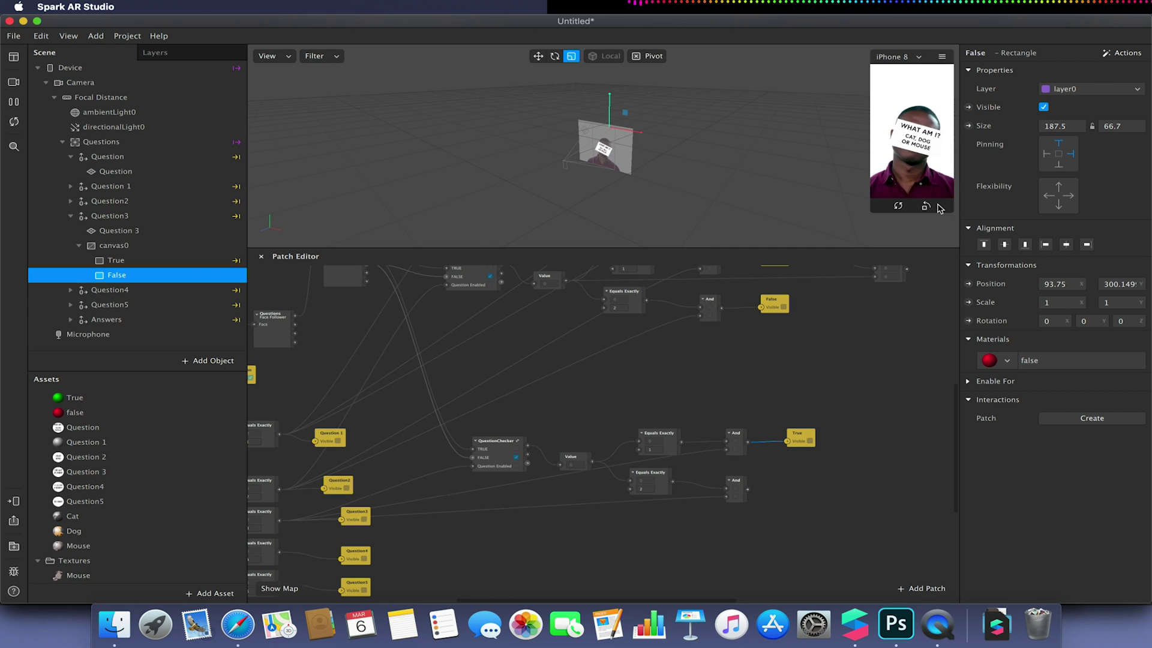
pyautogui.click(968, 107)
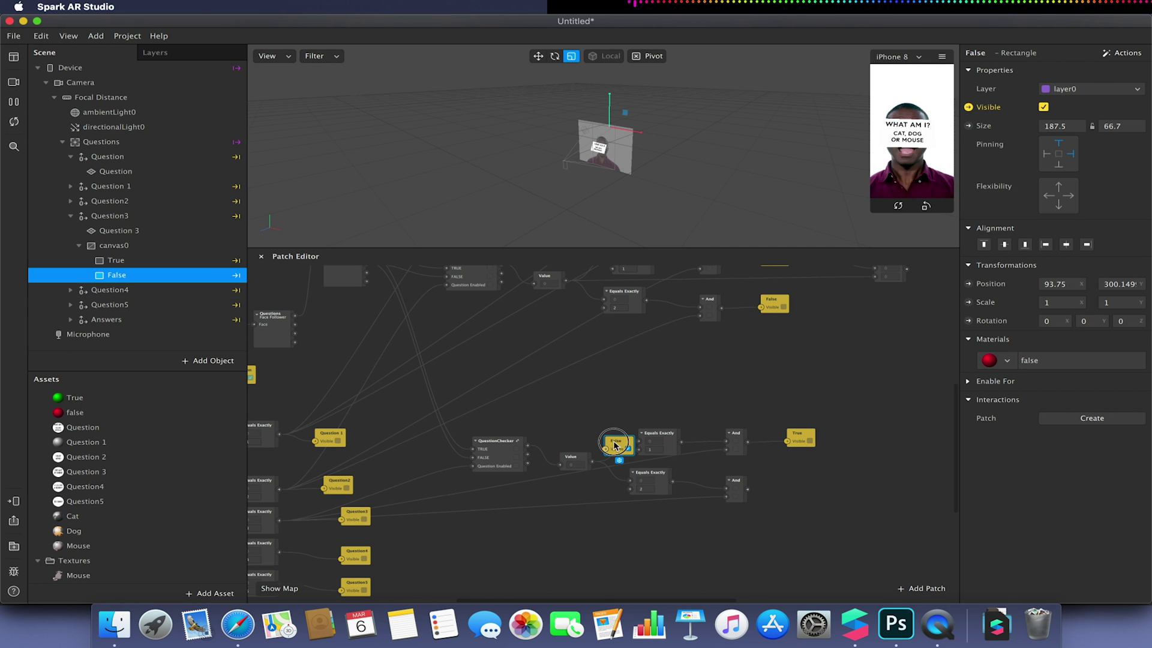
pyautogui.moveTo(619, 444); pyautogui.dragTo(797, 488)
# - Create an Add patch from the Question3 row's Value output and place it level with that row
pyautogui.moveTo(593, 465); pyautogui.dragTo(894, 462)
pyautogui.write('add')
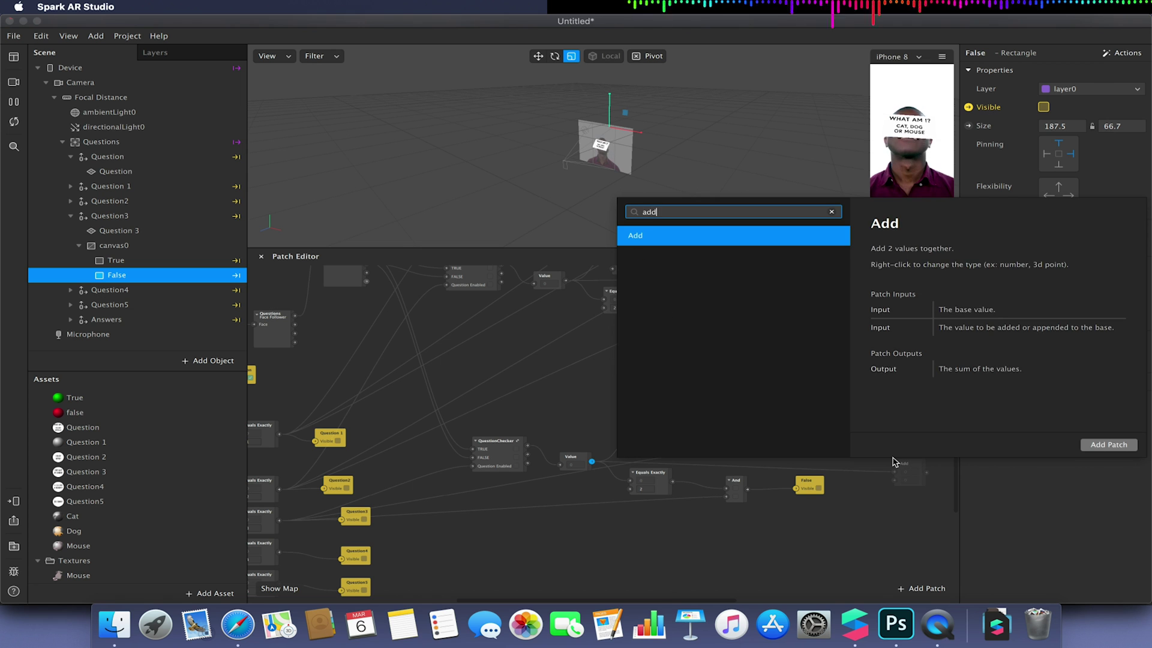
pyautogui.press('Return')
pyautogui.scroll(-5, 892, 433)
pyautogui.hscroll(6, 891, 432)
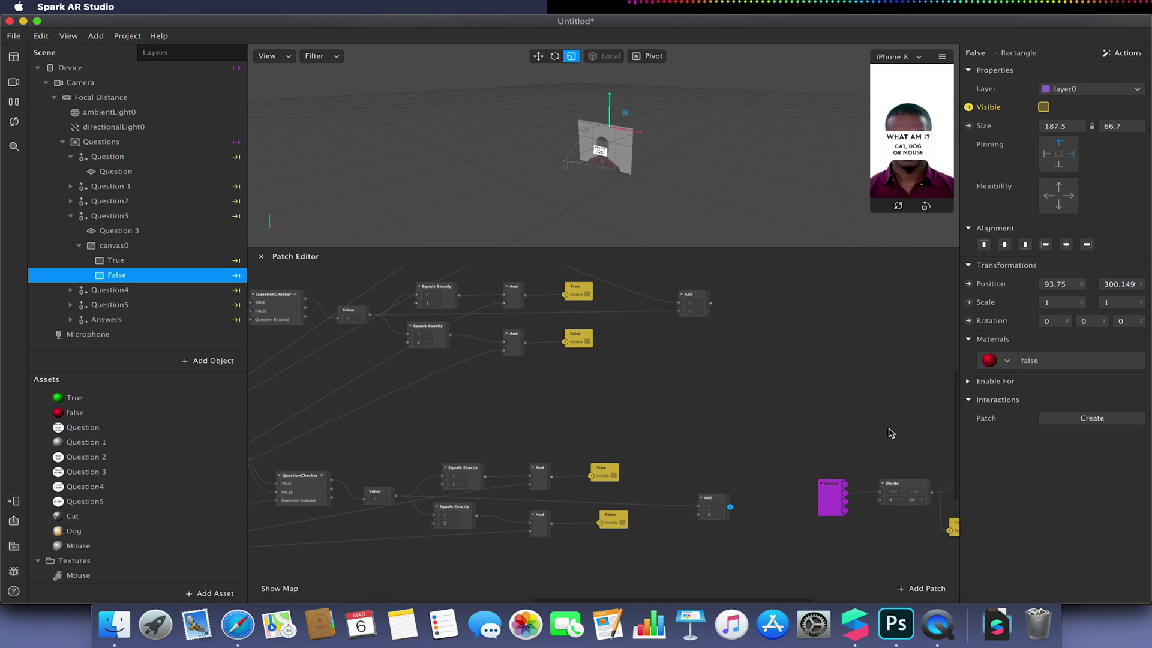
pyautogui.click(707, 506)
pyautogui.moveTo(709, 508); pyautogui.dragTo(687, 496)
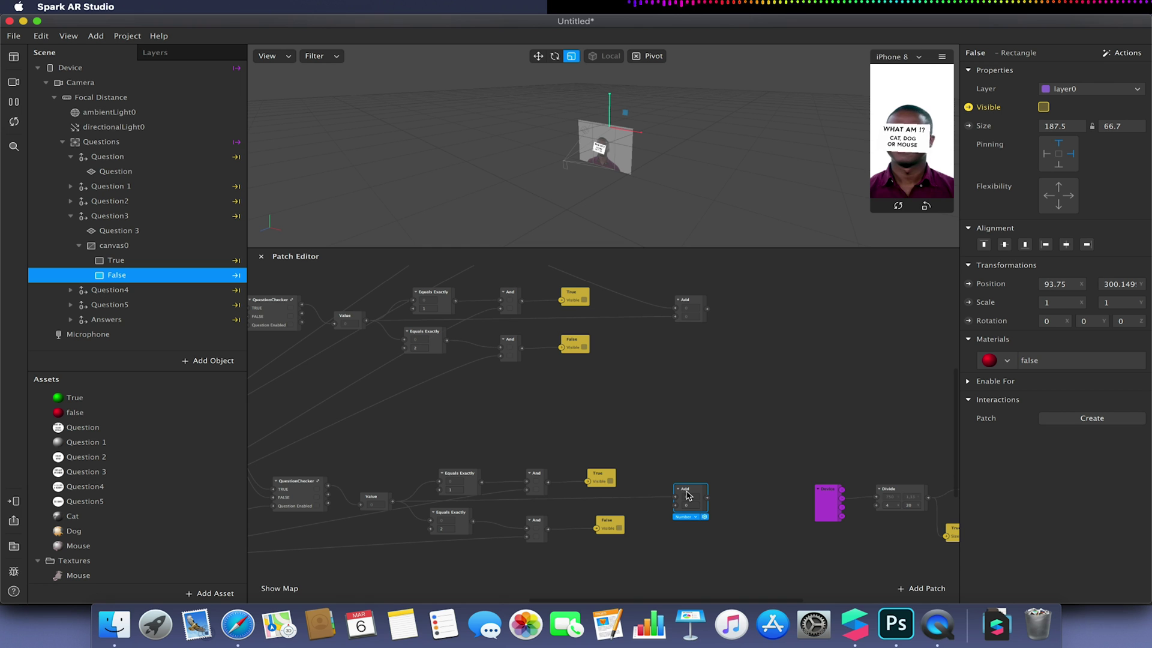
# - Paste another set of QuestionChecker, Value, Equals Exactly and And patches and place it below the Question3 row
pyautogui.scroll(-5, 688, 496)
pyautogui.hscroll(-6, 688, 495)
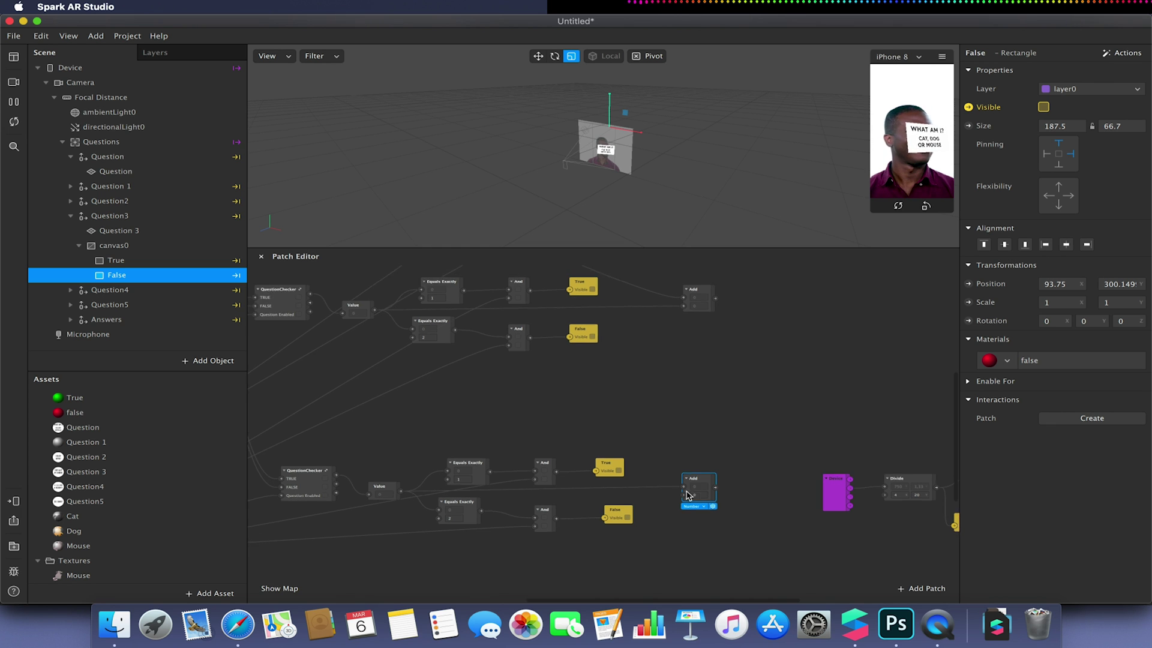
pyautogui.hscroll(-2, 688, 495)
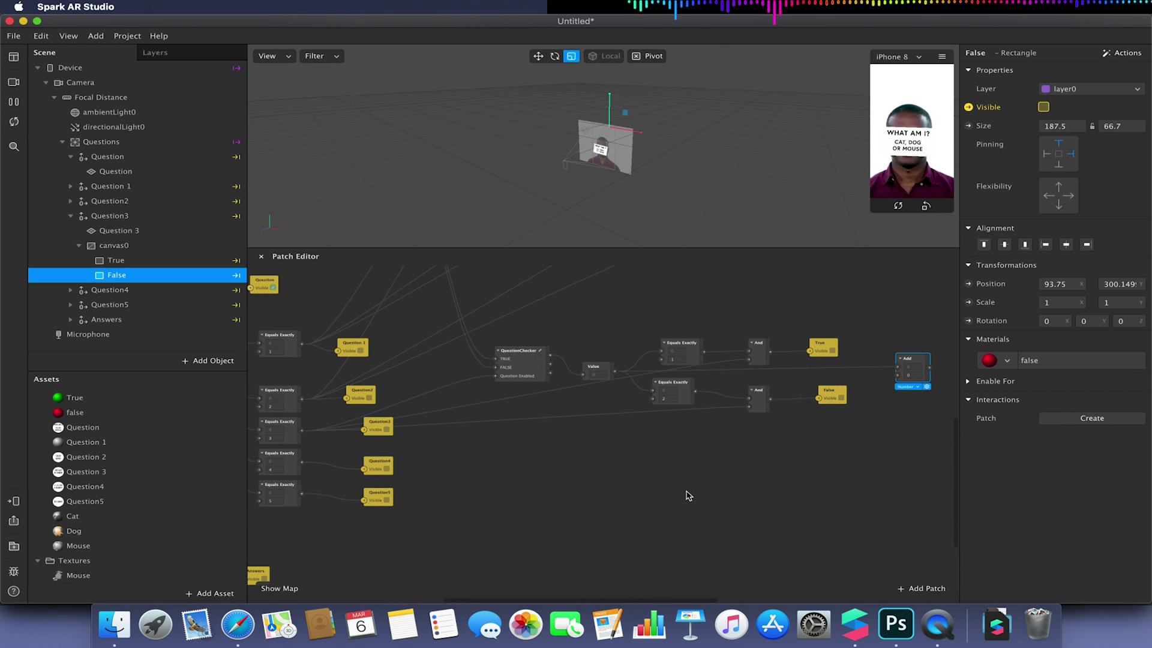
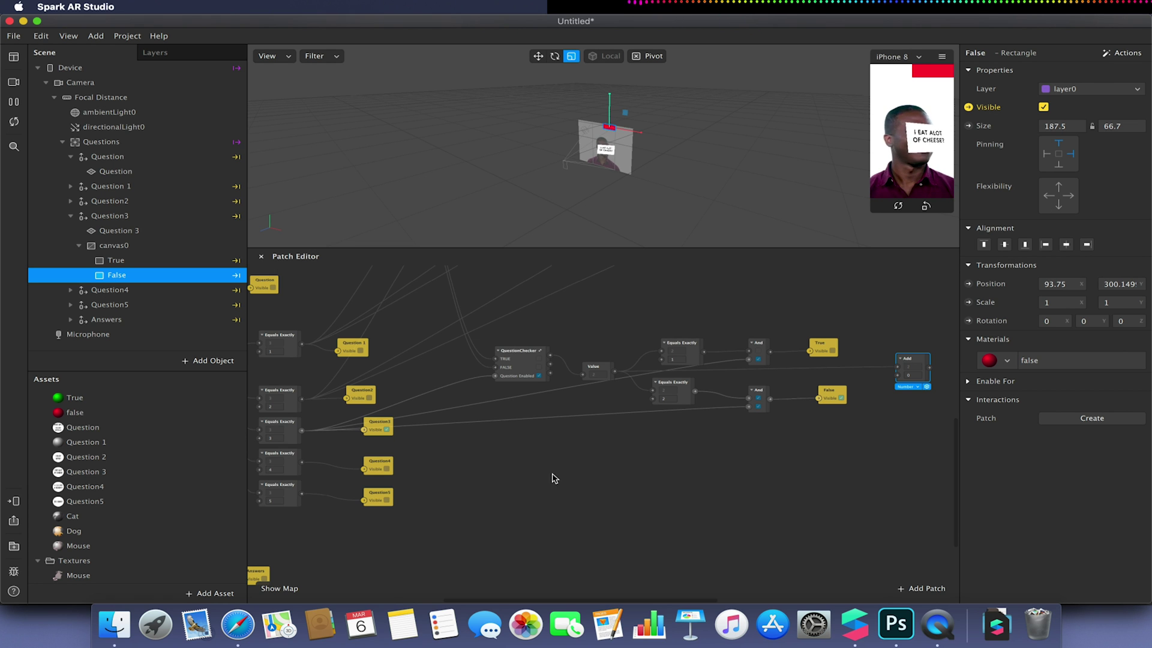
pyautogui.press('super+v')
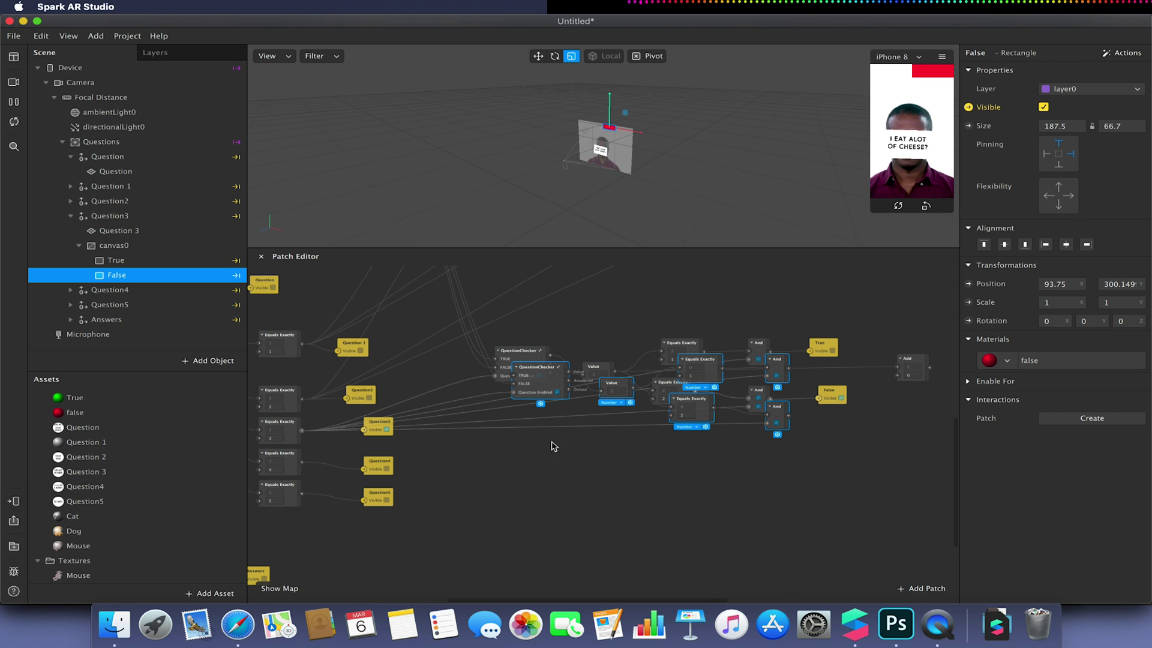
pyautogui.moveTo(550, 379); pyautogui.dragTo(534, 471)
# - Replace the new copies' Question3 connections with Question4's Equals Exactly output, feeding Question Enabled and the second inputs of both And patches
pyautogui.click(462, 475)
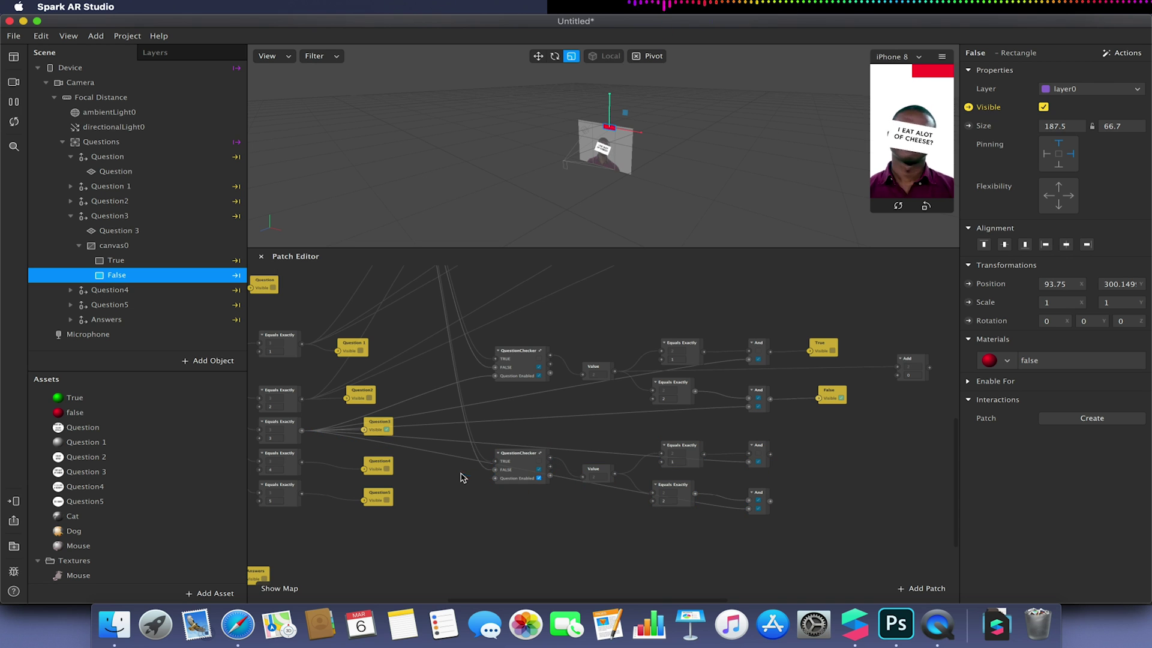
pyautogui.moveTo(748, 509); pyautogui.dragTo(739, 468)
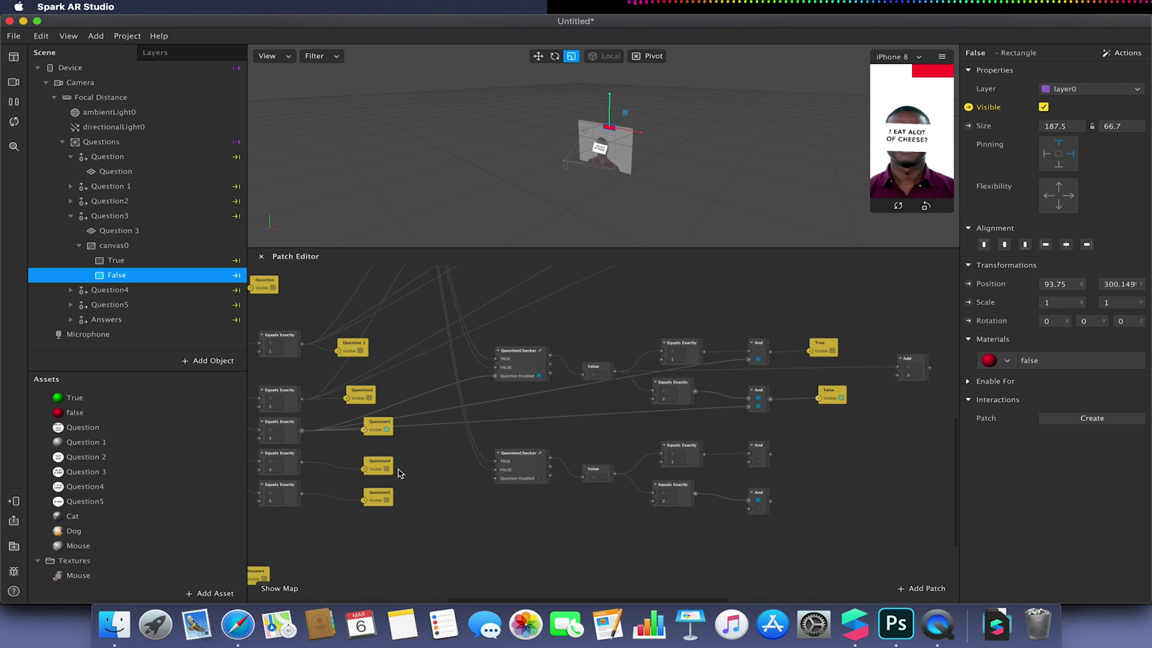
pyautogui.moveTo(393, 469); pyautogui.dragTo(494, 480)
pyautogui.moveTo(301, 462); pyautogui.dragTo(751, 461)
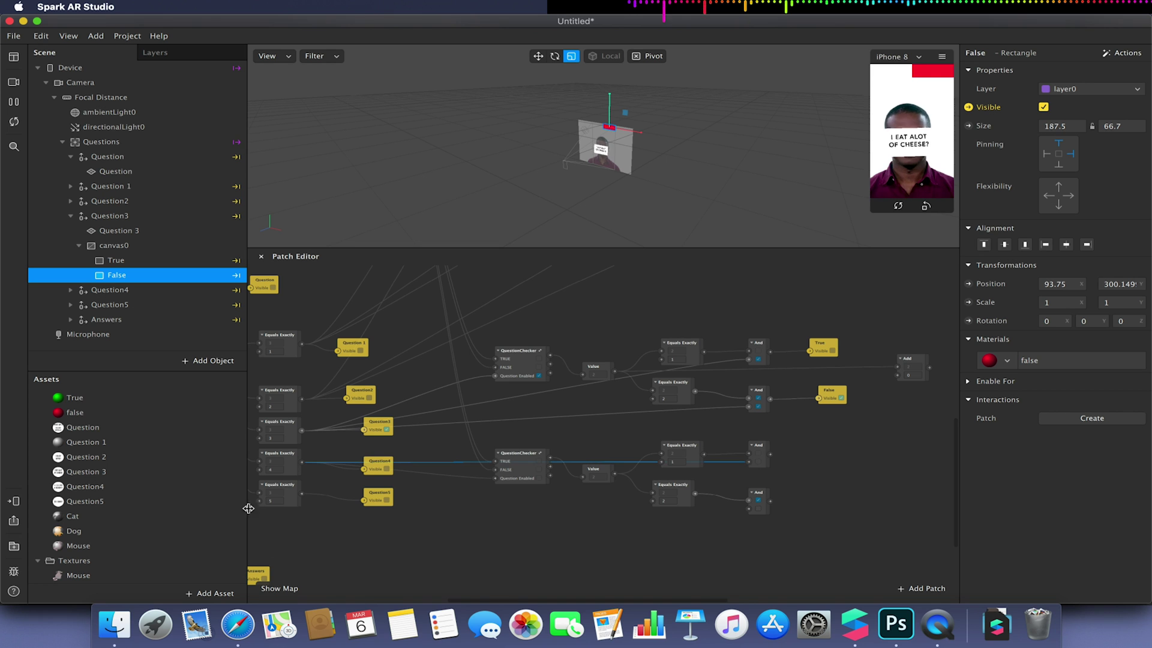
pyautogui.moveTo(302, 462); pyautogui.dragTo(752, 514)
pyautogui.click(815, 489)
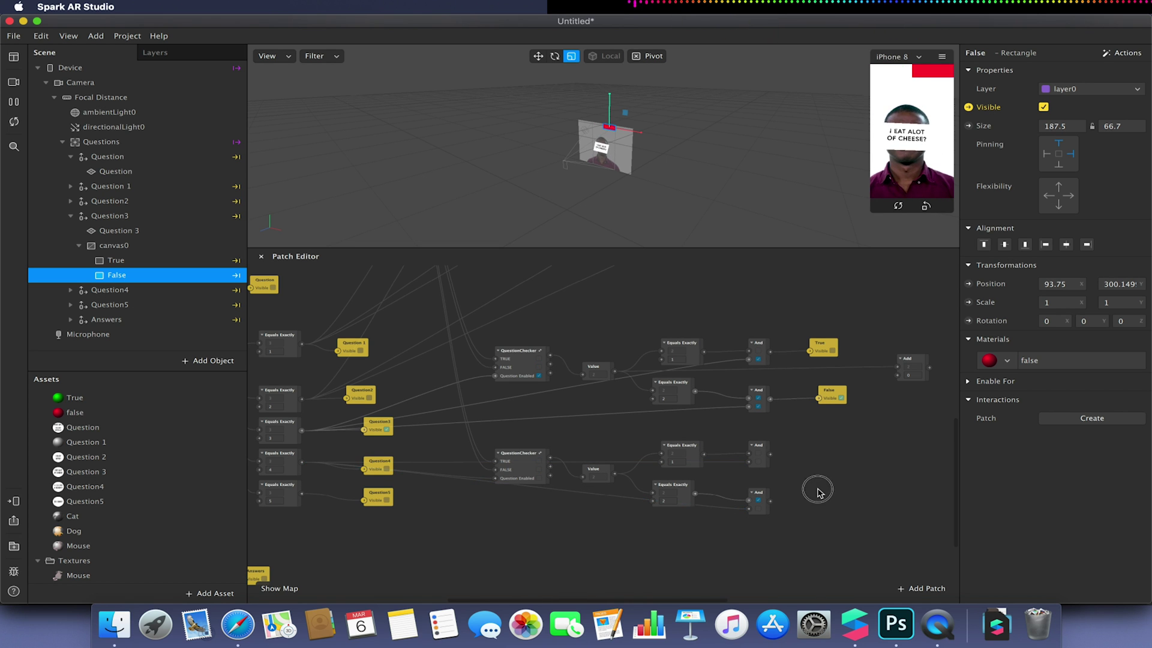
# - Create visibility patches for Question4's True and False rectangles and connect them to the And patches in the Question4 row
pyautogui.click(70, 216)
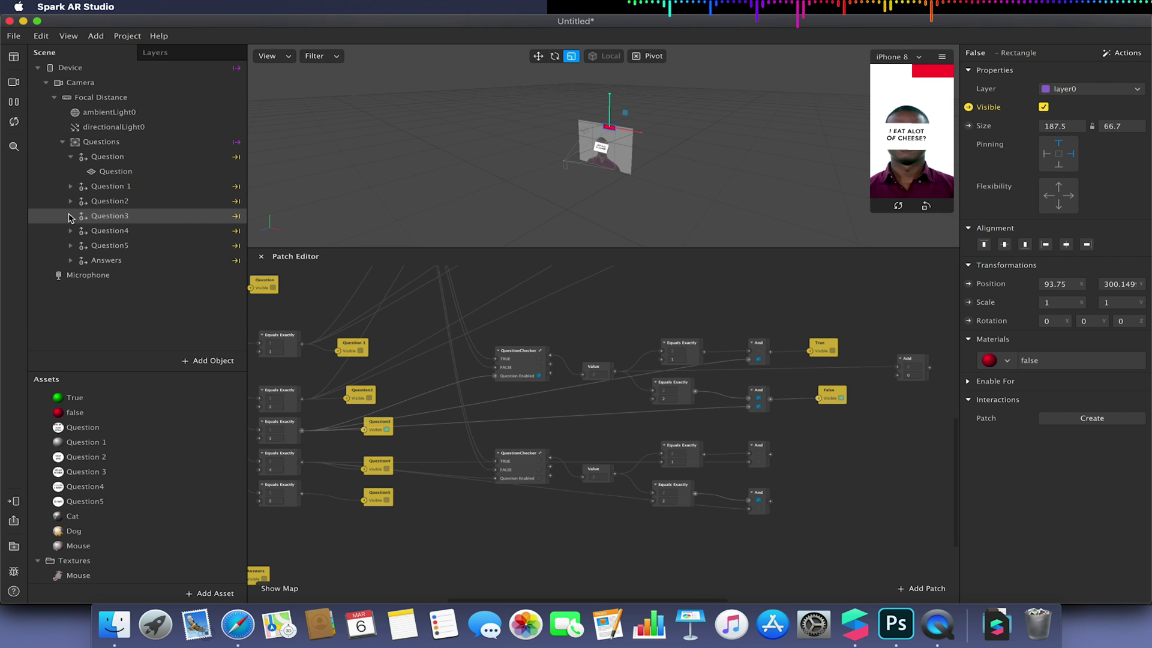
pyautogui.click(70, 231)
pyautogui.click(115, 275)
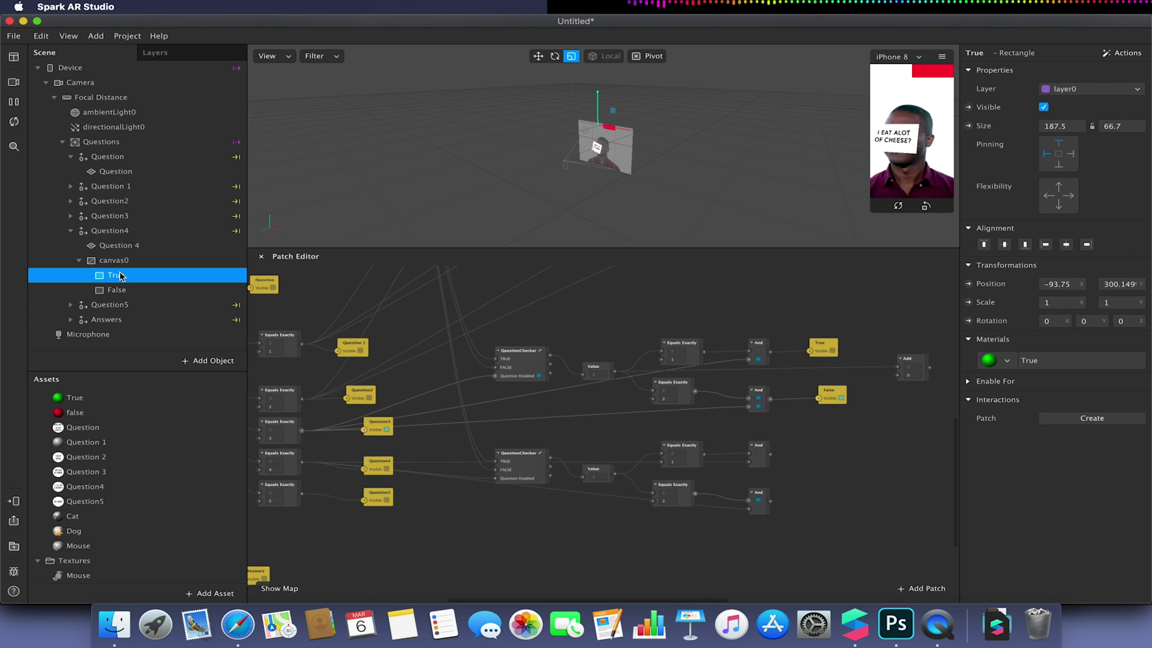
pyautogui.click(968, 107)
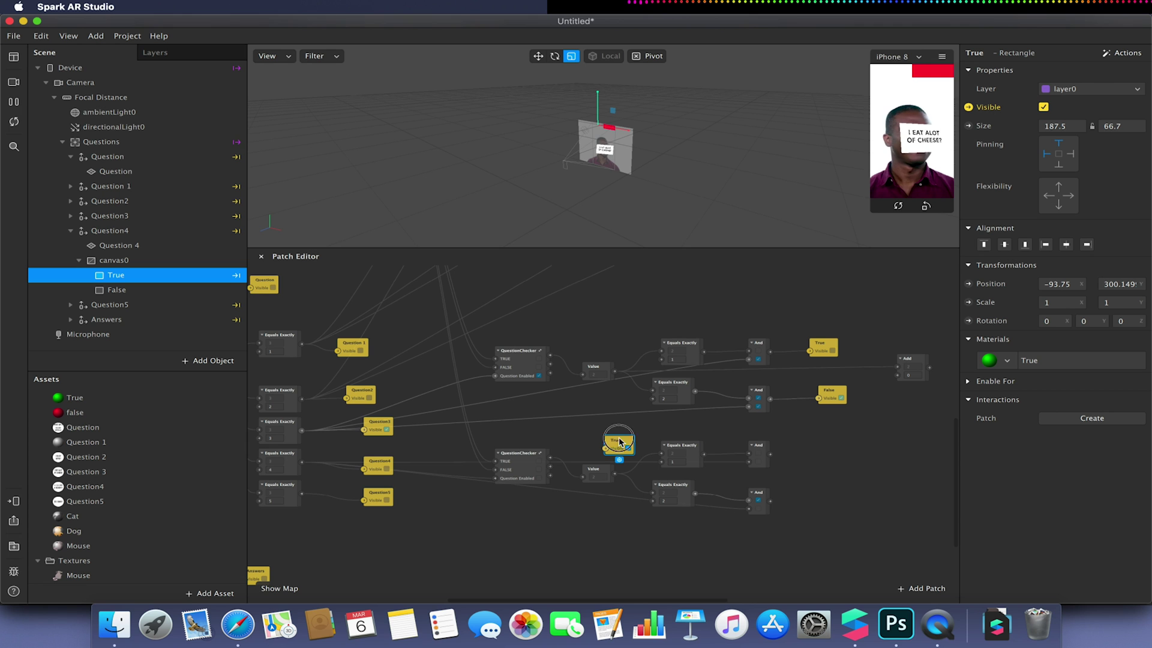
pyautogui.moveTo(618, 444); pyautogui.dragTo(819, 452)
pyautogui.click(191, 294)
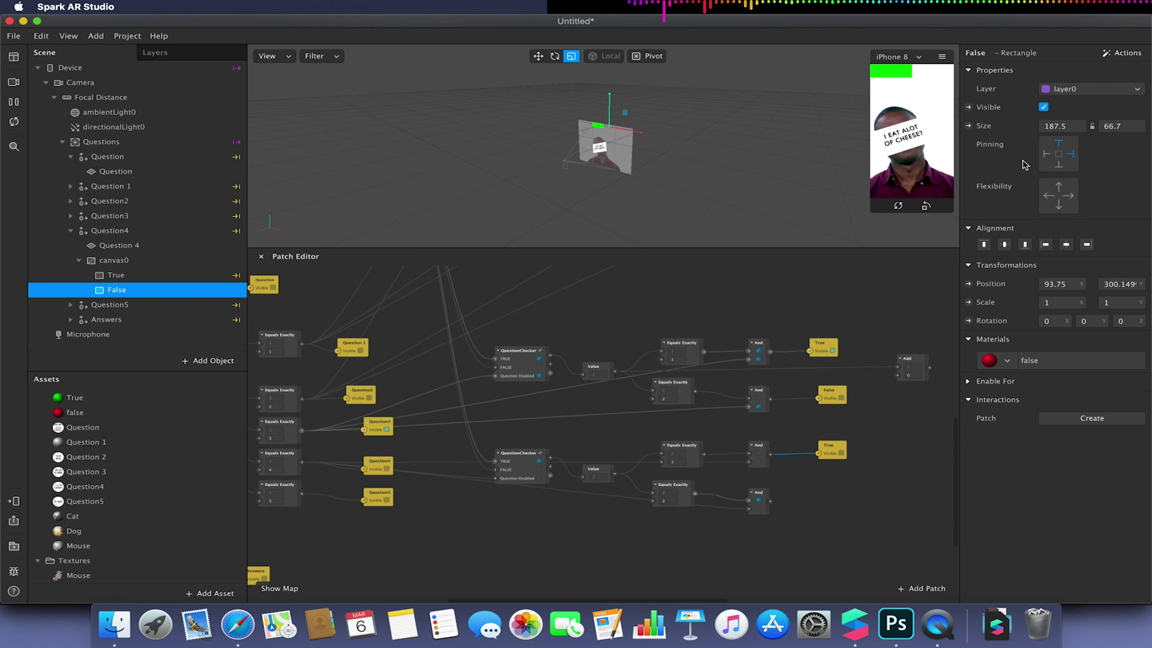
pyautogui.click(968, 106)
pyautogui.moveTo(618, 444); pyautogui.dragTo(811, 500)
# - Connect the Question4 row's Value output to the second input of the Question3 row's Add patch and place that patch between both rows
pyautogui.moveTo(615, 475); pyautogui.dragTo(905, 426)
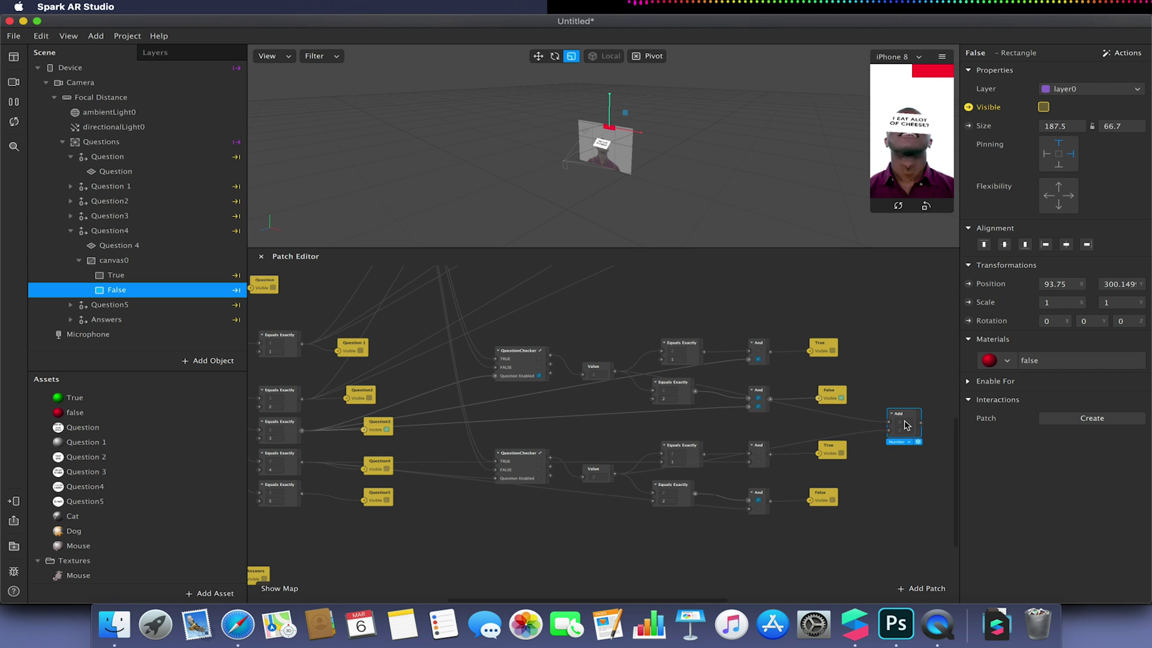
pyautogui.click(905, 373)
pyautogui.hscroll(5, 907, 375)
pyautogui.scroll(3, 907, 375)
pyautogui.hscroll(2, 908, 378)
pyautogui.scroll(1, 909, 378)
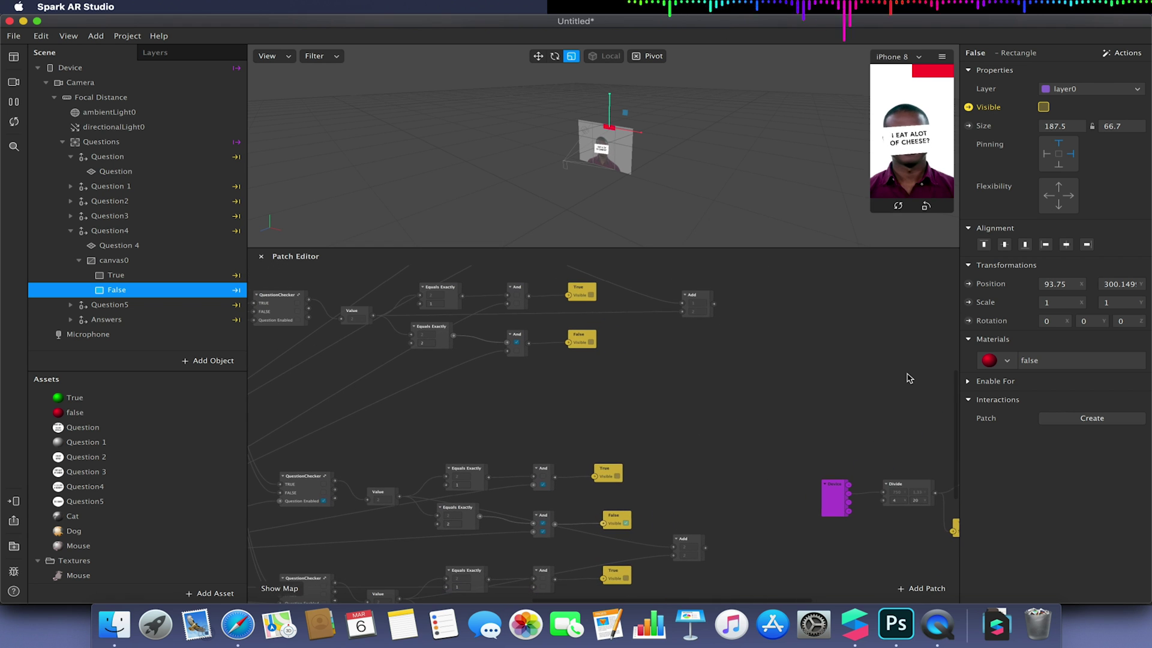
pyautogui.moveTo(698, 542); pyautogui.dragTo(715, 543)
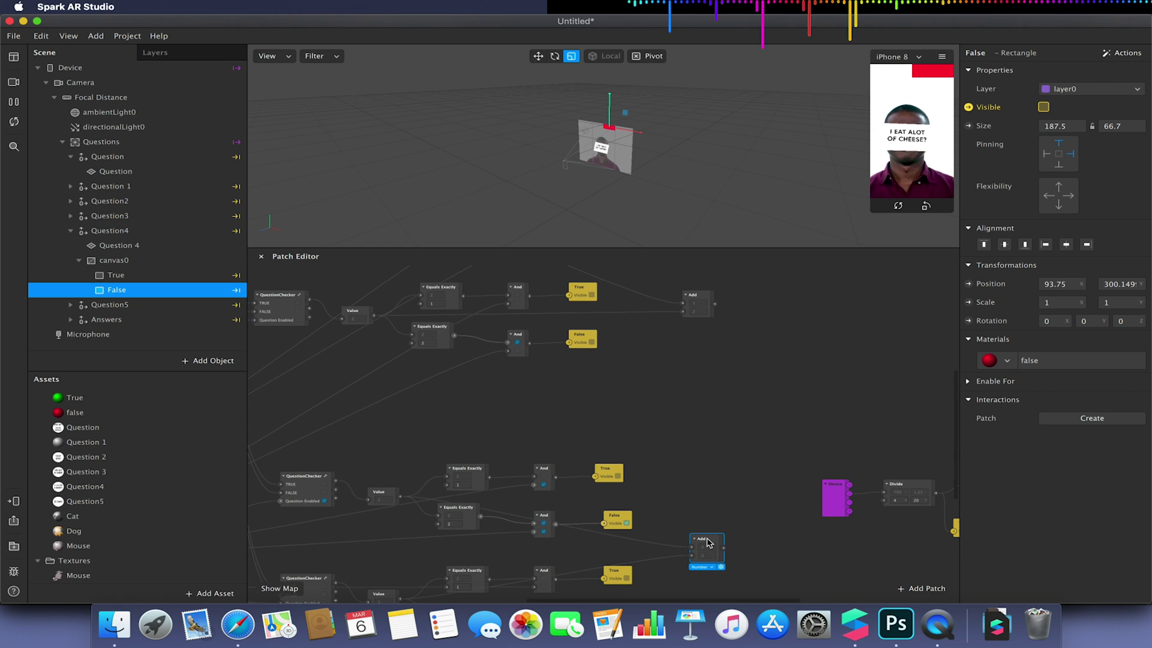
pyautogui.click(710, 469)
# - Move Question5's Equals Exactly and visibility patches lower, away from the Question4 ones
pyautogui.scroll(-5, 710, 469)
pyautogui.hscroll(-5, 710, 469)
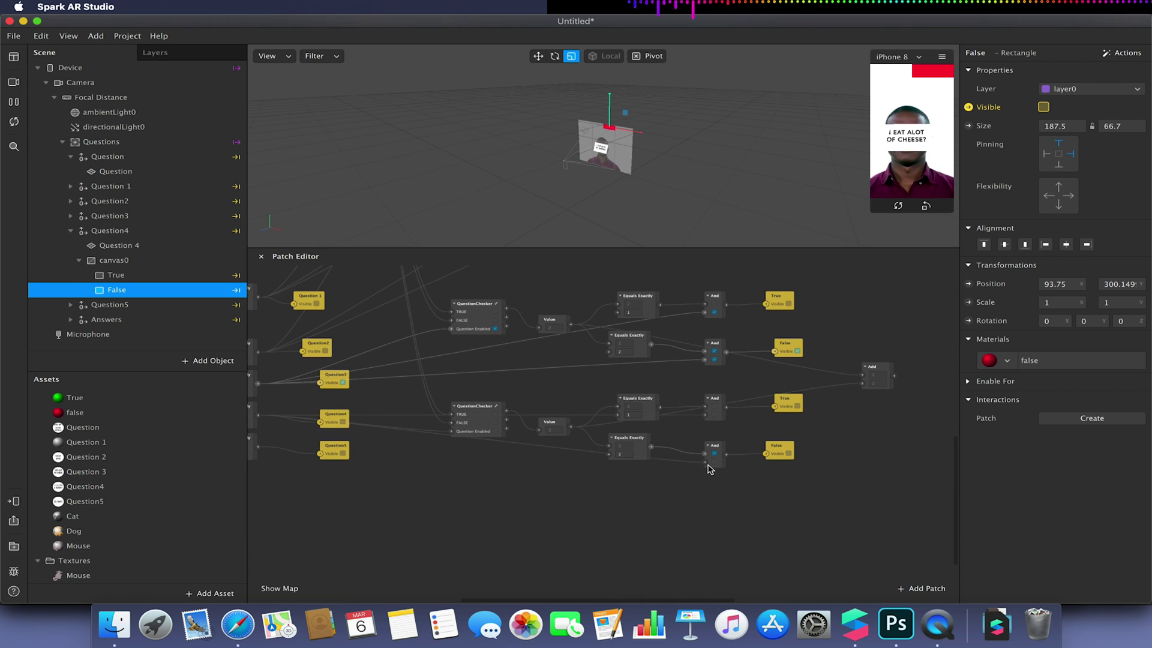
pyautogui.scroll(-2, 522, 504)
pyautogui.hscroll(-2, 522, 503)
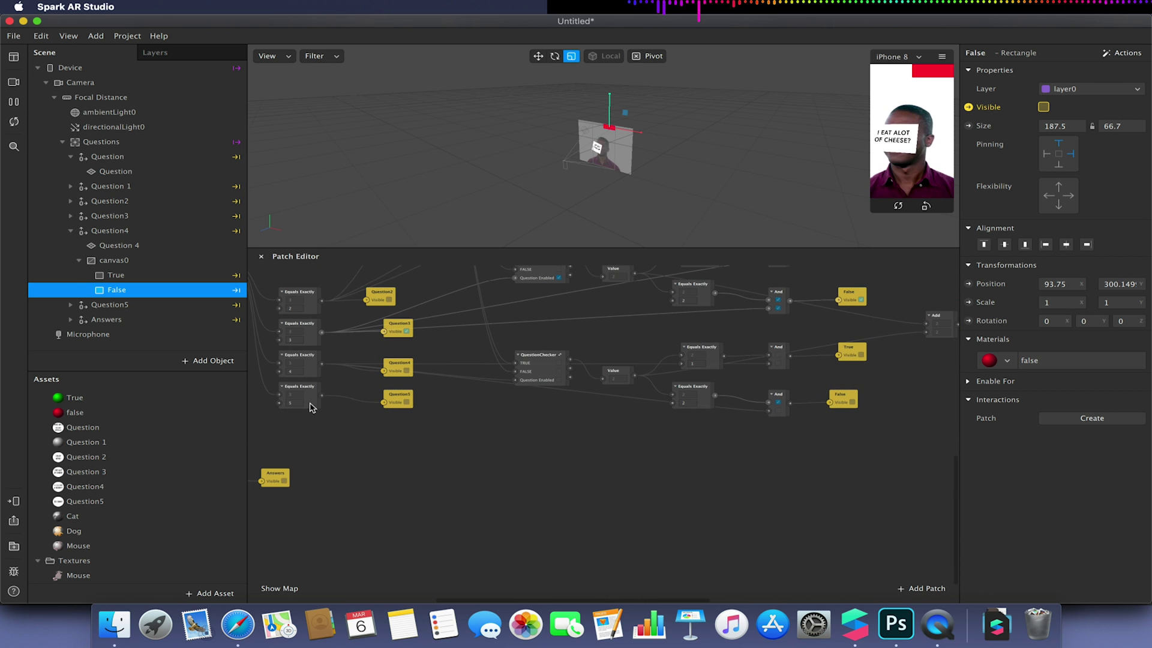
pyautogui.moveTo(311, 407); pyautogui.dragTo(312, 430)
pyautogui.moveTo(381, 398); pyautogui.dragTo(373, 453)
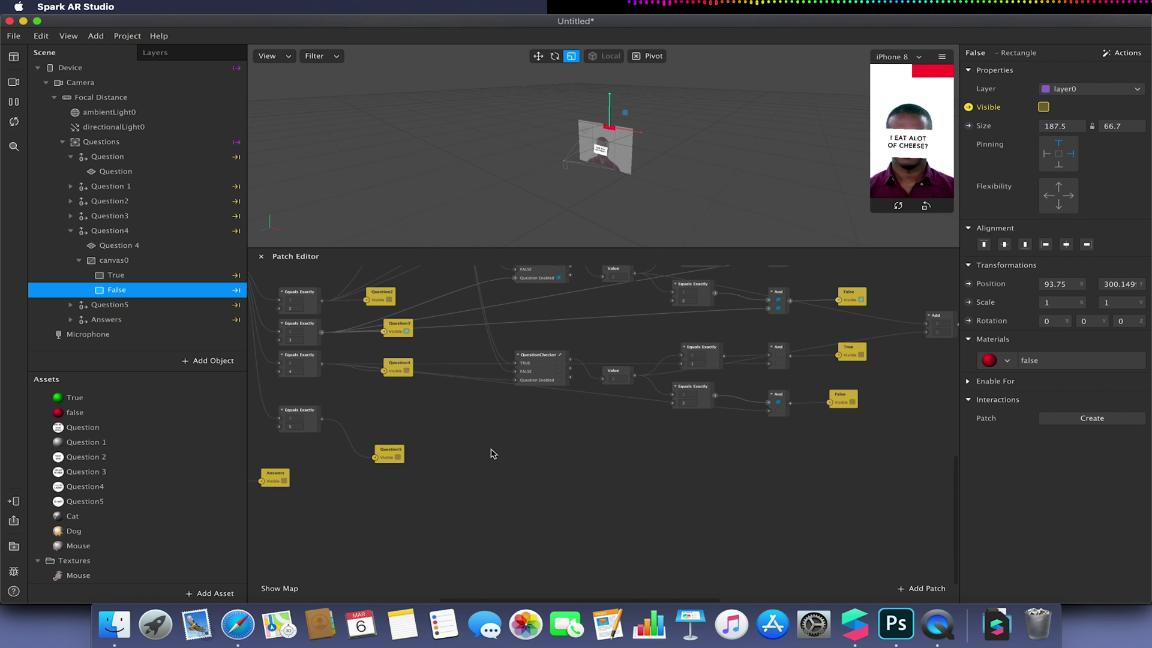
# - Duplicate the Question4 row's QuestionChecker, Value, Equals Exactly and And patches below that row
pyautogui.moveTo(490, 454); pyautogui.dragTo(801, 339)
pyautogui.press('super+c')
pyautogui.press('super+v')
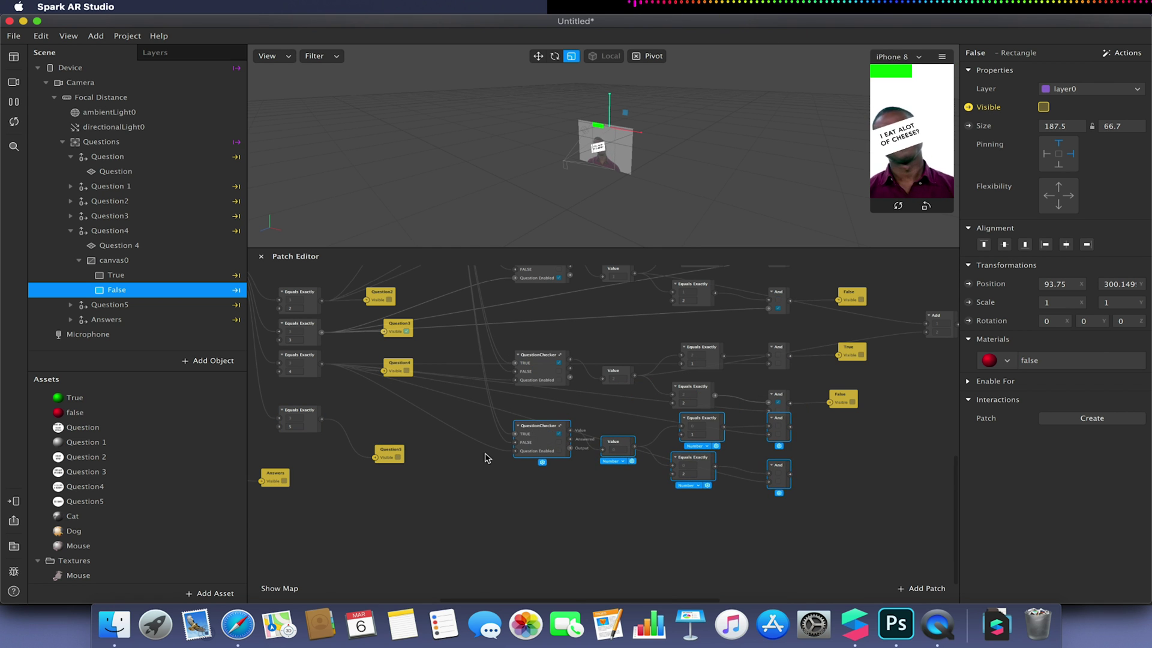
# - Replace the new copies' Question4 connections with Question5's Equals Exactly output, feeding Question Enabled and the second inputs of both And patches
pyautogui.click(485, 455)
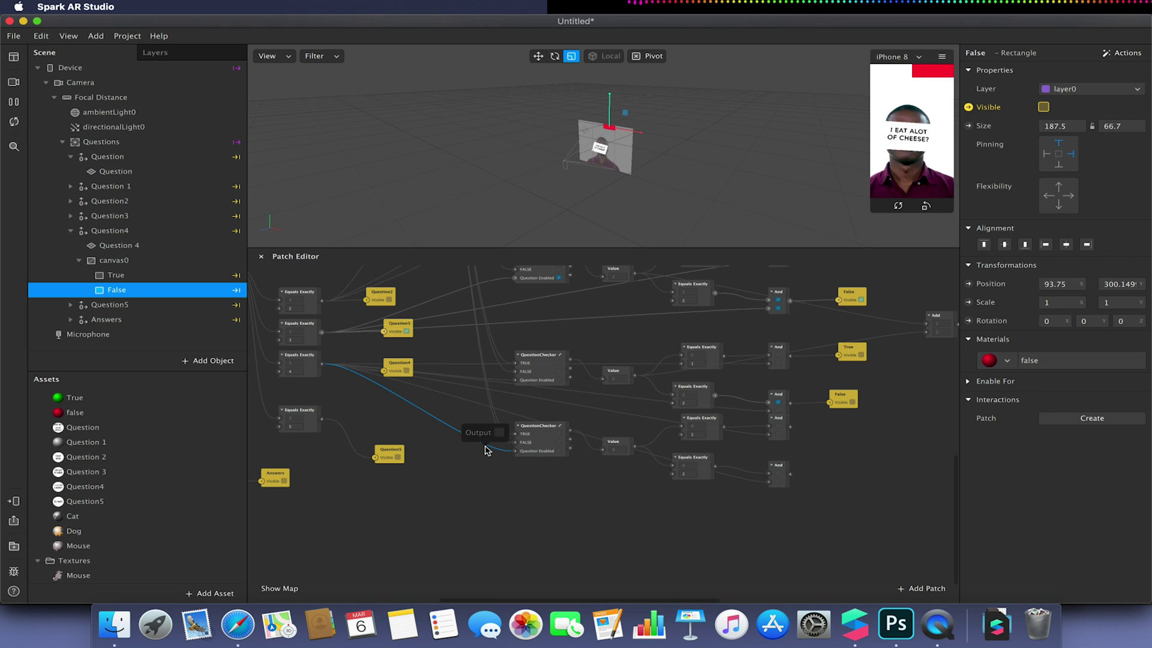
pyautogui.press('BackSpace')
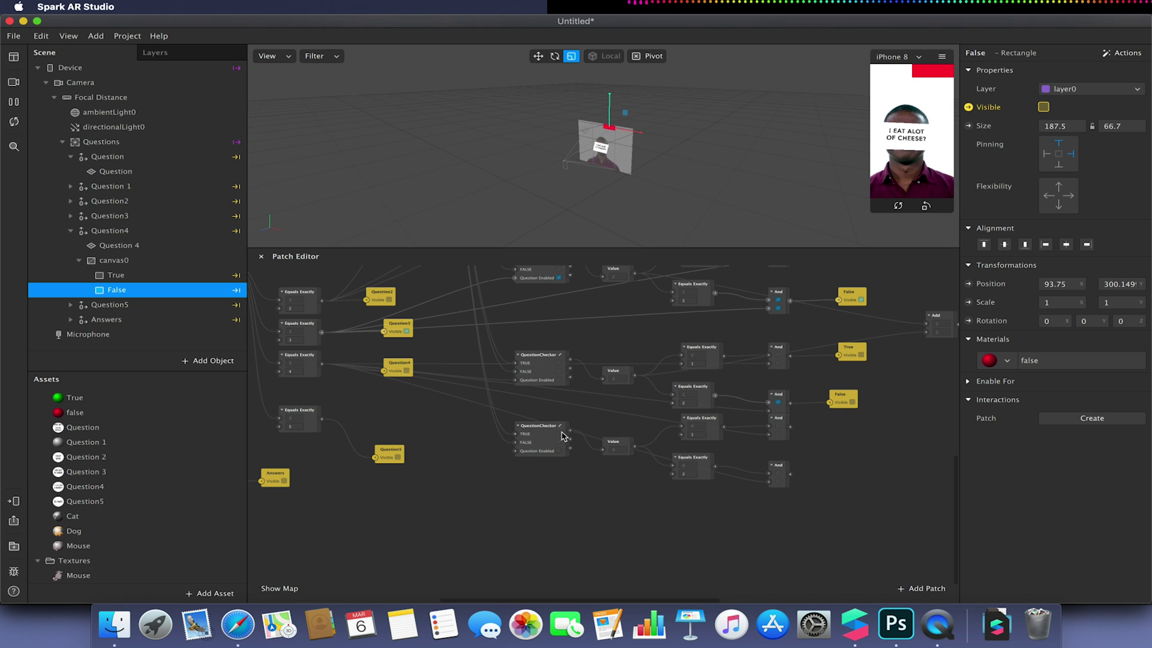
pyautogui.click(730, 480)
pyautogui.press('BackSpace')
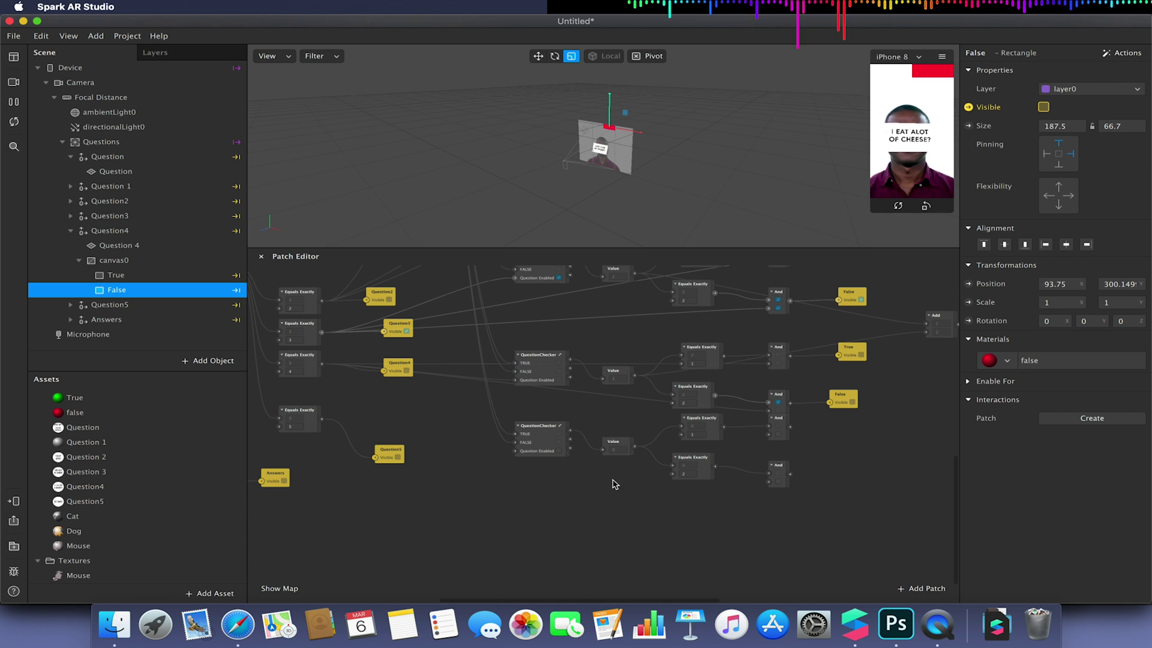
pyautogui.moveTo(322, 418); pyautogui.dragTo(515, 451)
pyautogui.moveTo(322, 419); pyautogui.dragTo(681, 436)
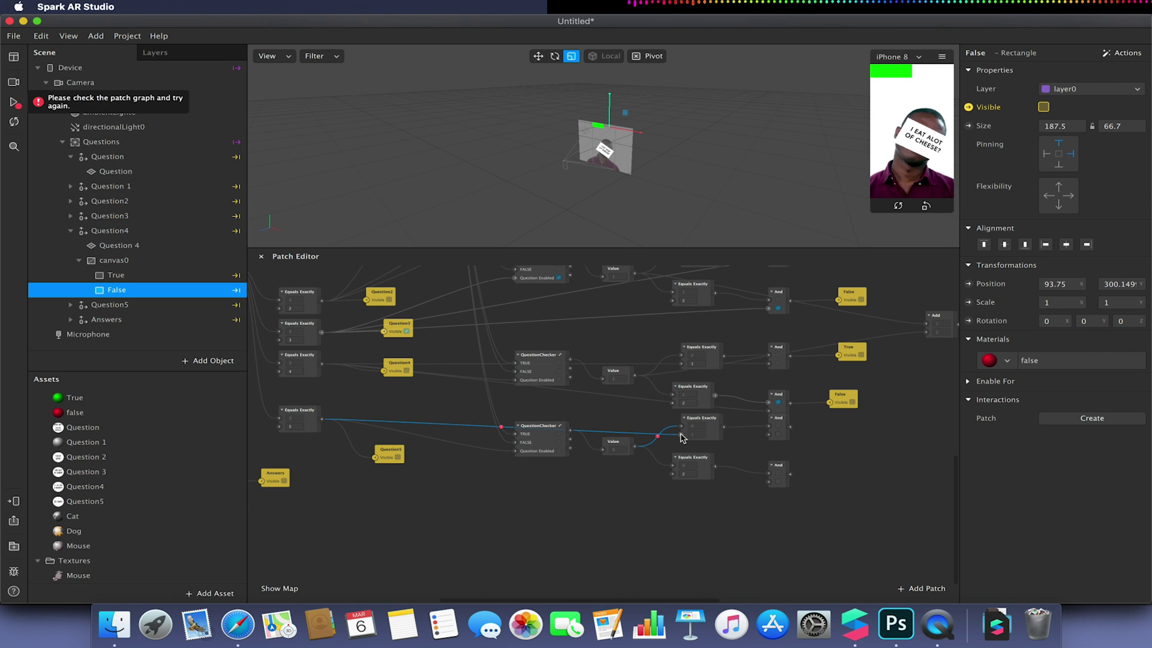
pyautogui.moveTo(322, 419); pyautogui.dragTo(769, 434)
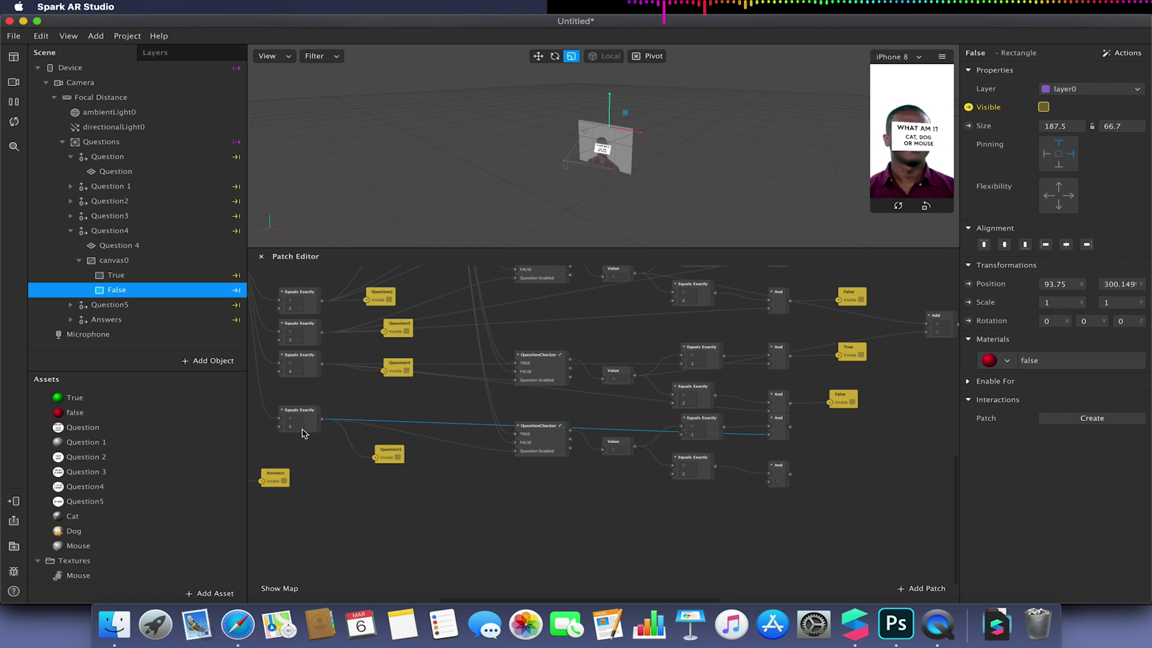
pyautogui.moveTo(322, 419); pyautogui.dragTo(770, 482)
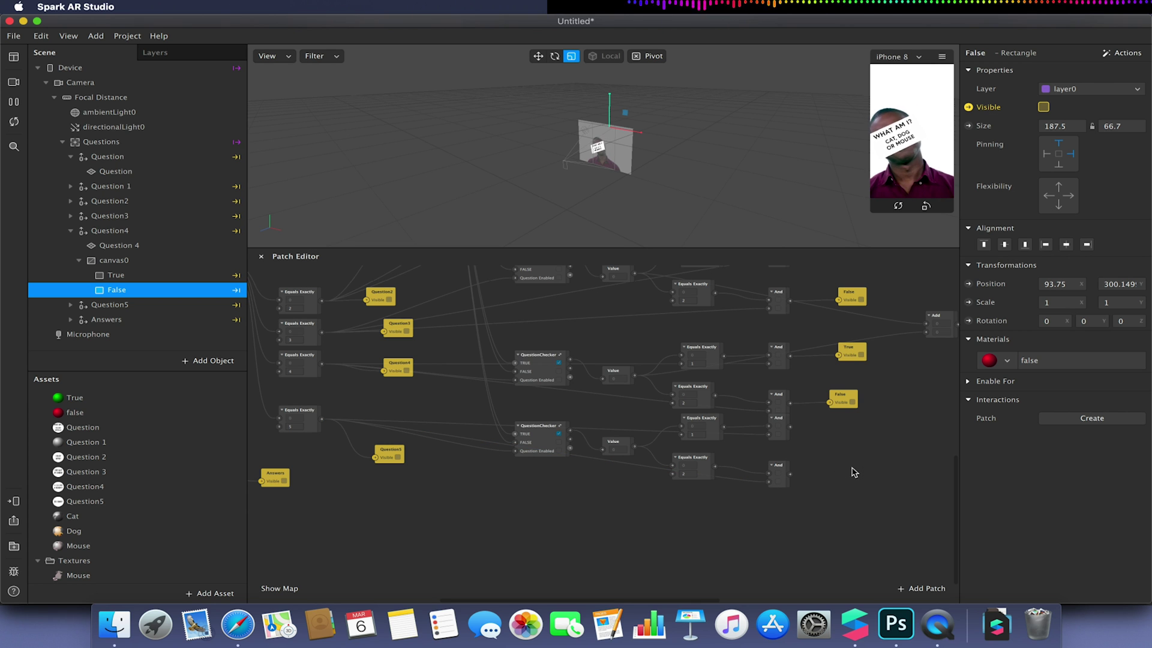
# - Shift the Question5 row's QuestionChecker, Value, Equals Exactly and And patches slightly lower to clear the Question4 row
pyautogui.click(536, 427)
pyautogui.moveTo(536, 427); pyautogui.dragTo(537, 435)
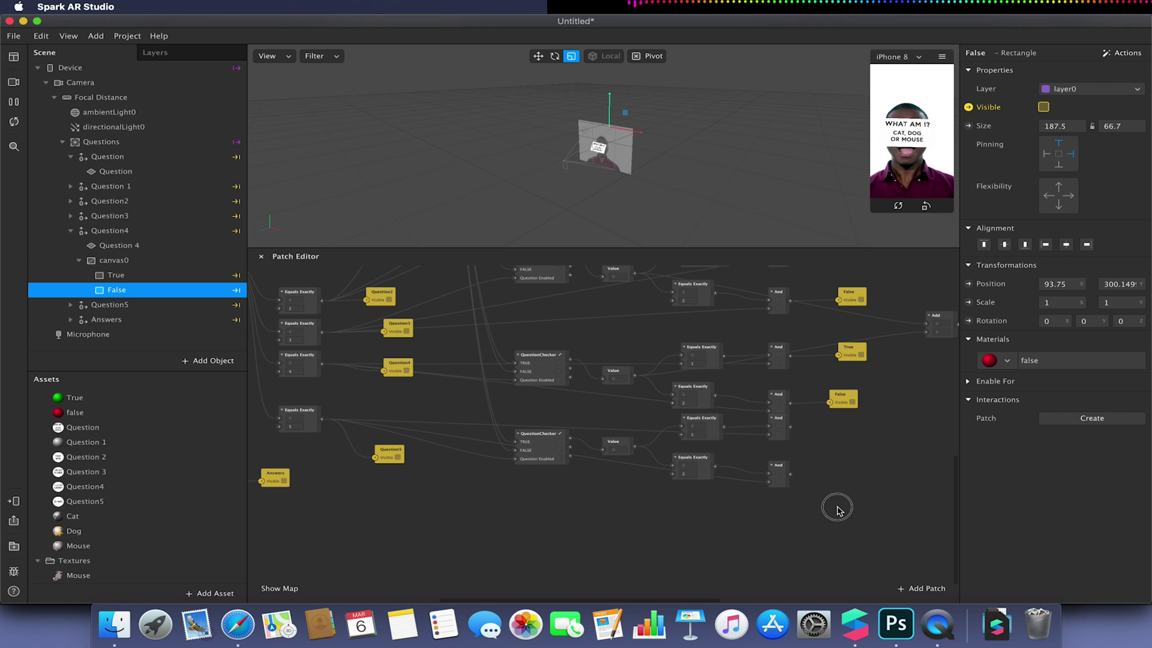
pyautogui.moveTo(835, 506); pyautogui.dragTo(532, 461)
pyautogui.click(480, 417)
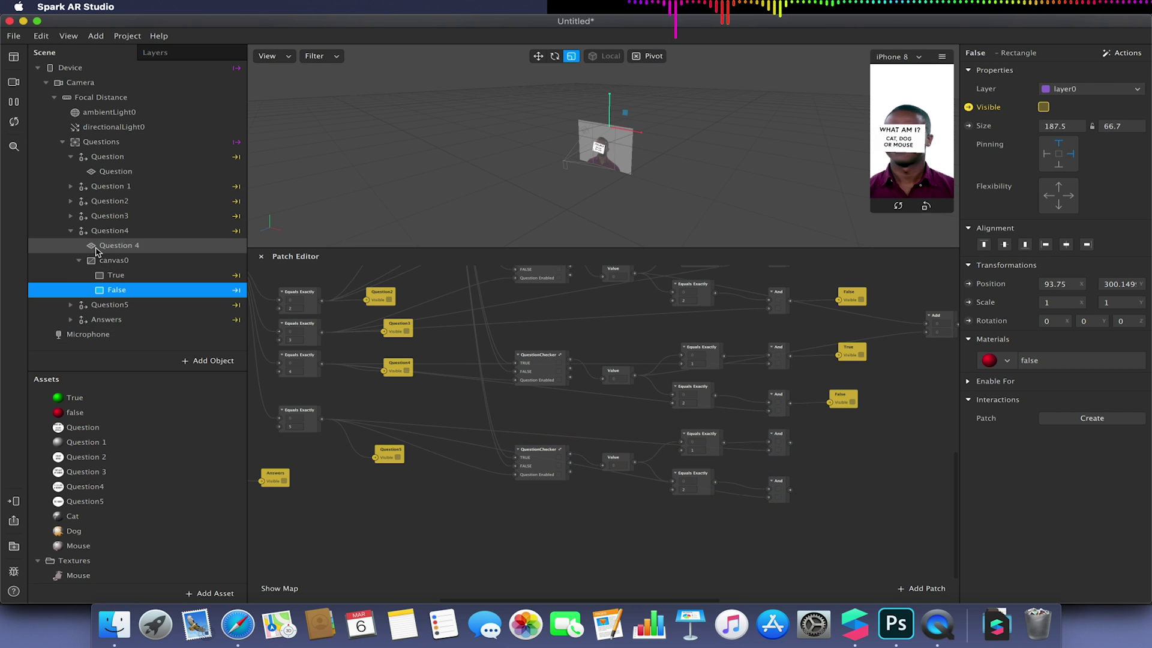
# - Create visibility patches for Question5's True and False rectangles and connect them to the And patches in the Question5 row
pyautogui.click(70, 230)
pyautogui.click(71, 246)
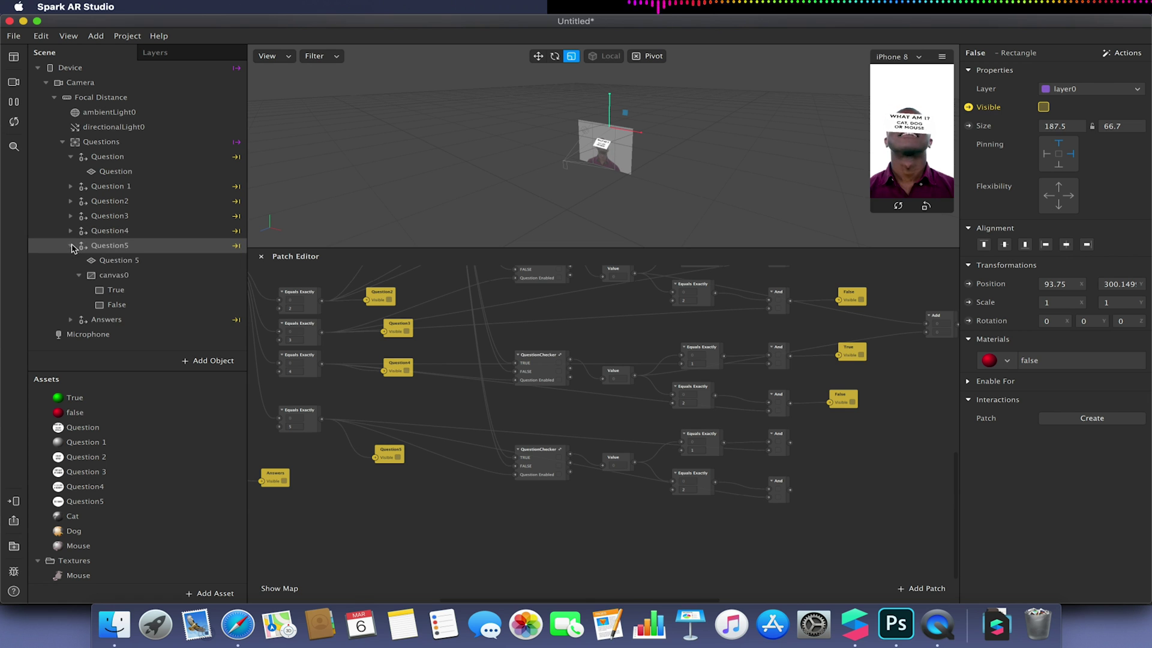
pyautogui.click(116, 289)
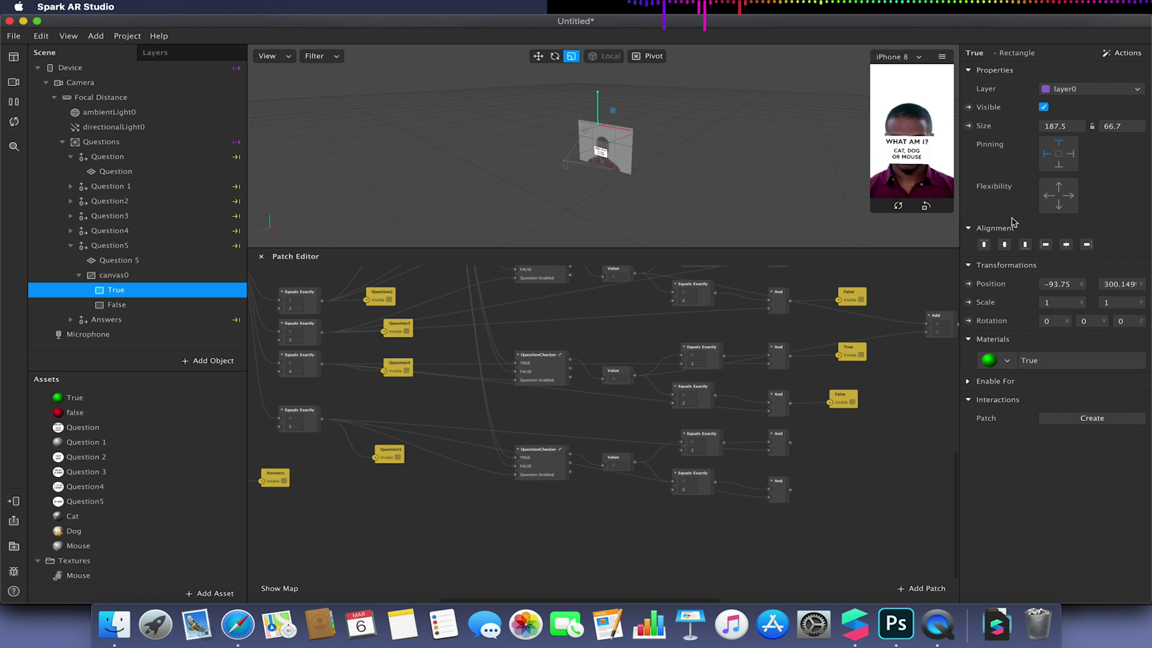
pyautogui.click(968, 107)
pyautogui.moveTo(621, 447); pyautogui.dragTo(821, 441)
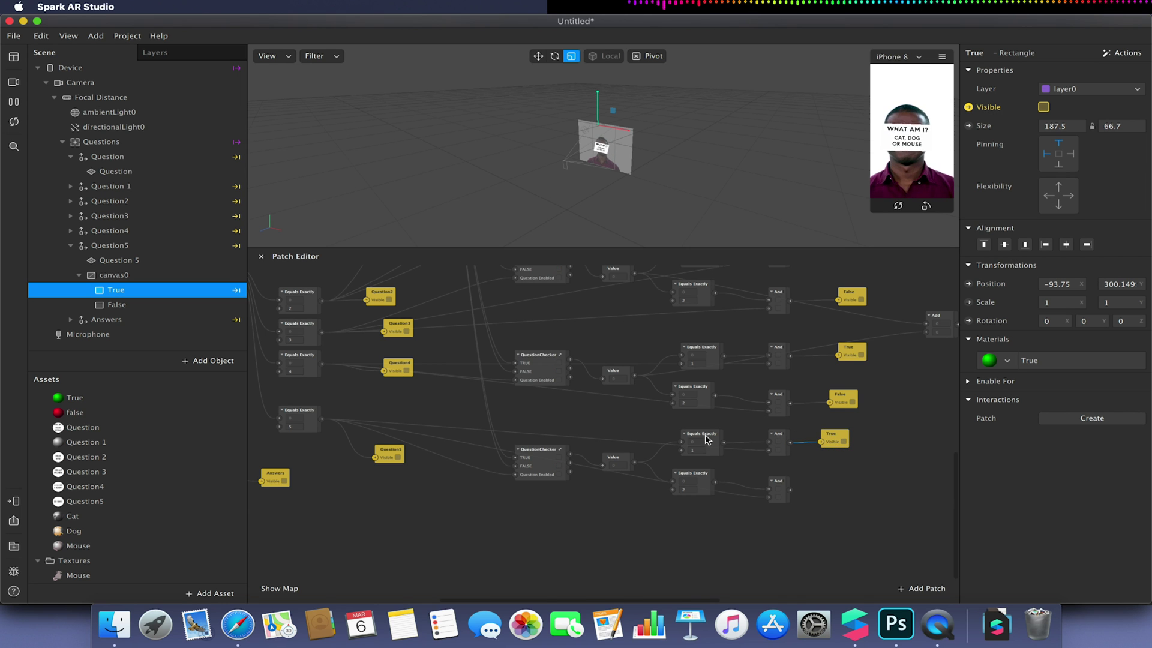
pyautogui.click(129, 304)
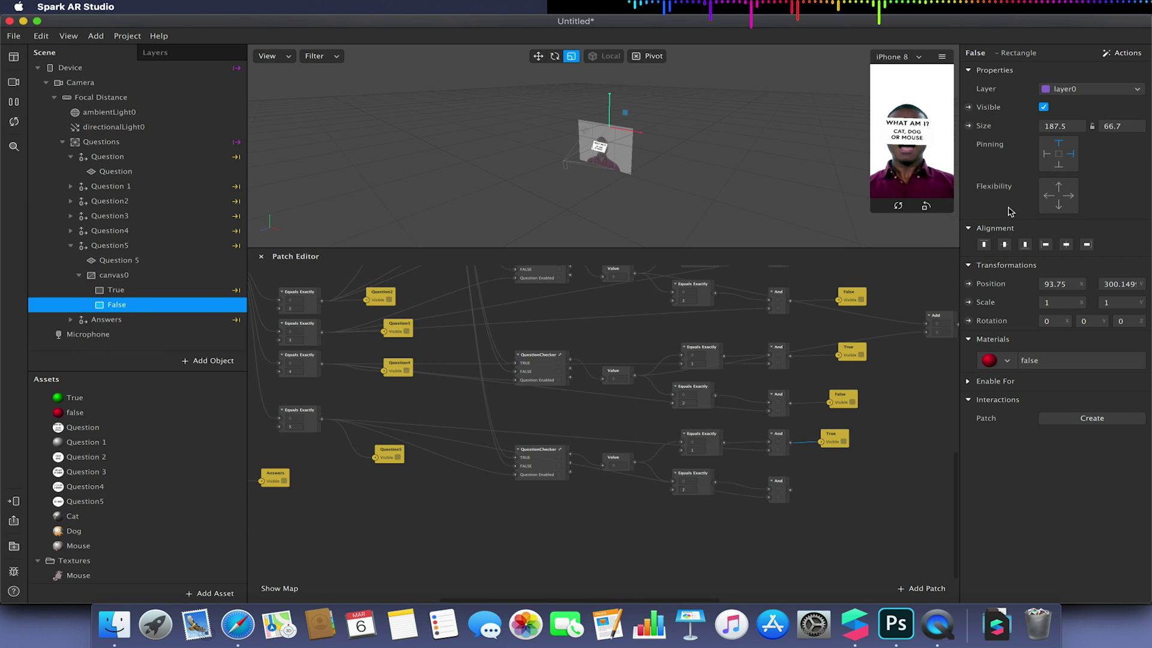
pyautogui.click(968, 107)
pyautogui.moveTo(624, 445); pyautogui.dragTo(820, 497)
# - Create an Add patch from the Question5 row's Value output and place it beyond that row's visibility patches
pyautogui.hscroll(5, 902, 471)
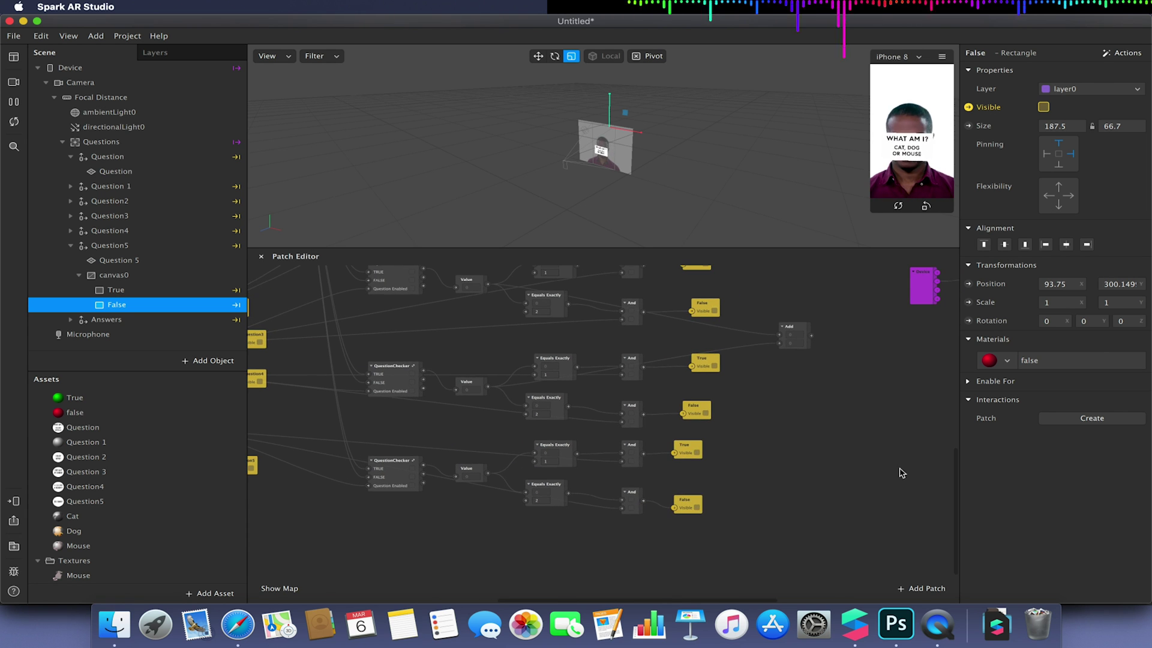
pyautogui.moveTo(487, 472); pyautogui.dragTo(800, 470)
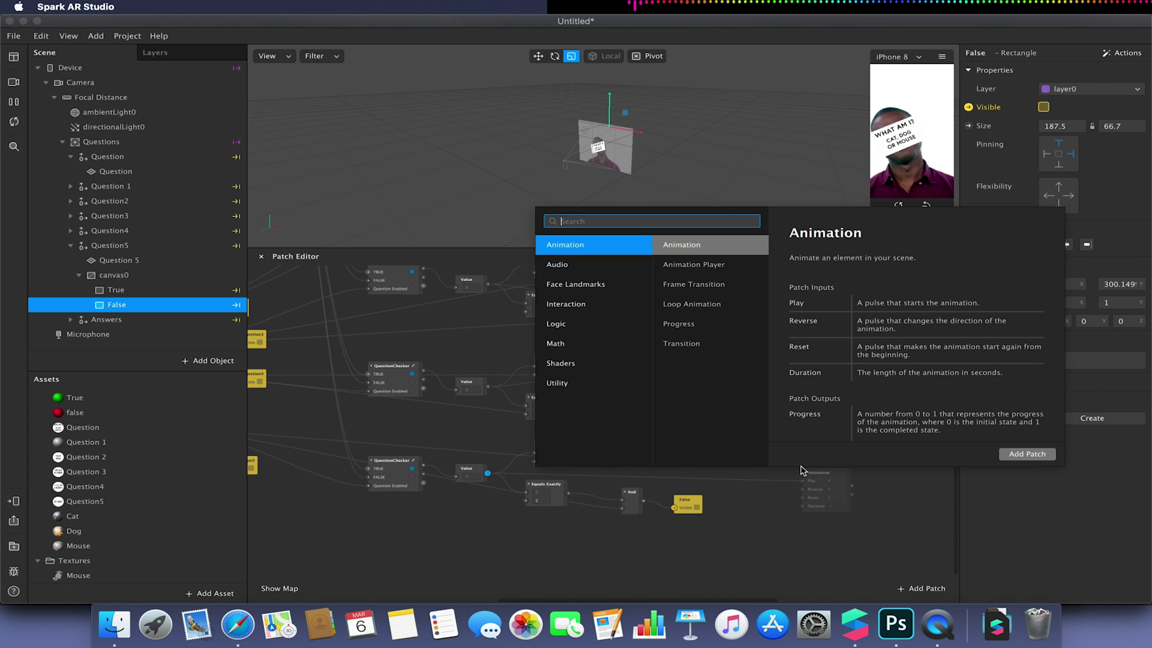
pyautogui.write('add')
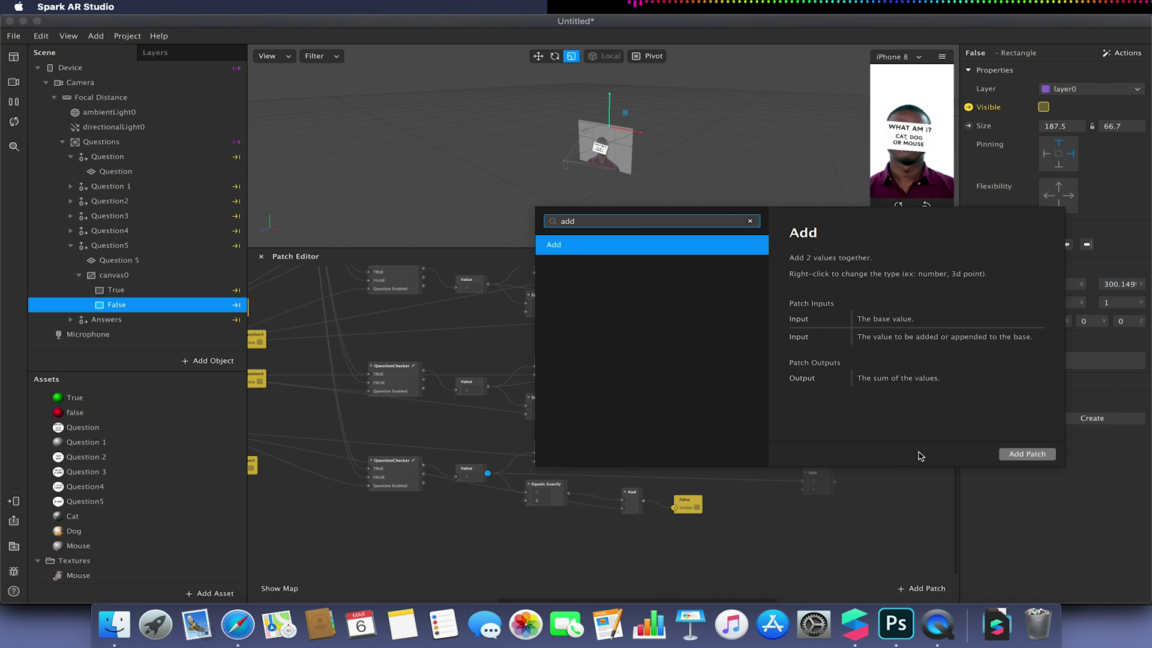
pyautogui.click(1029, 453)
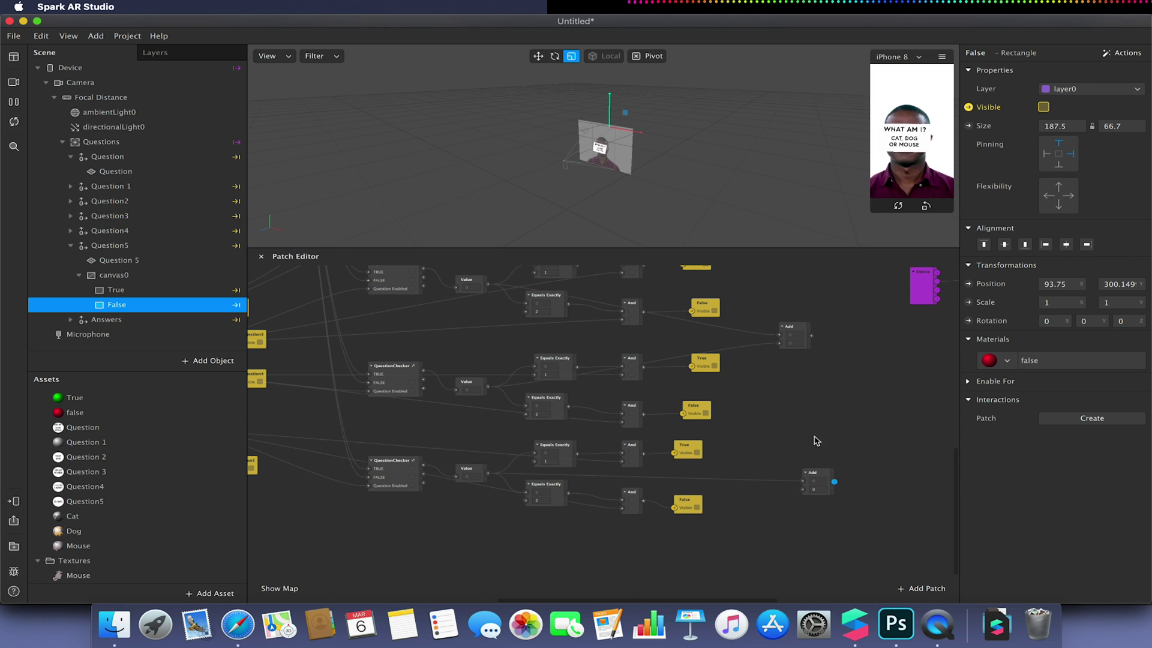
pyautogui.moveTo(814, 478); pyautogui.dragTo(913, 474)
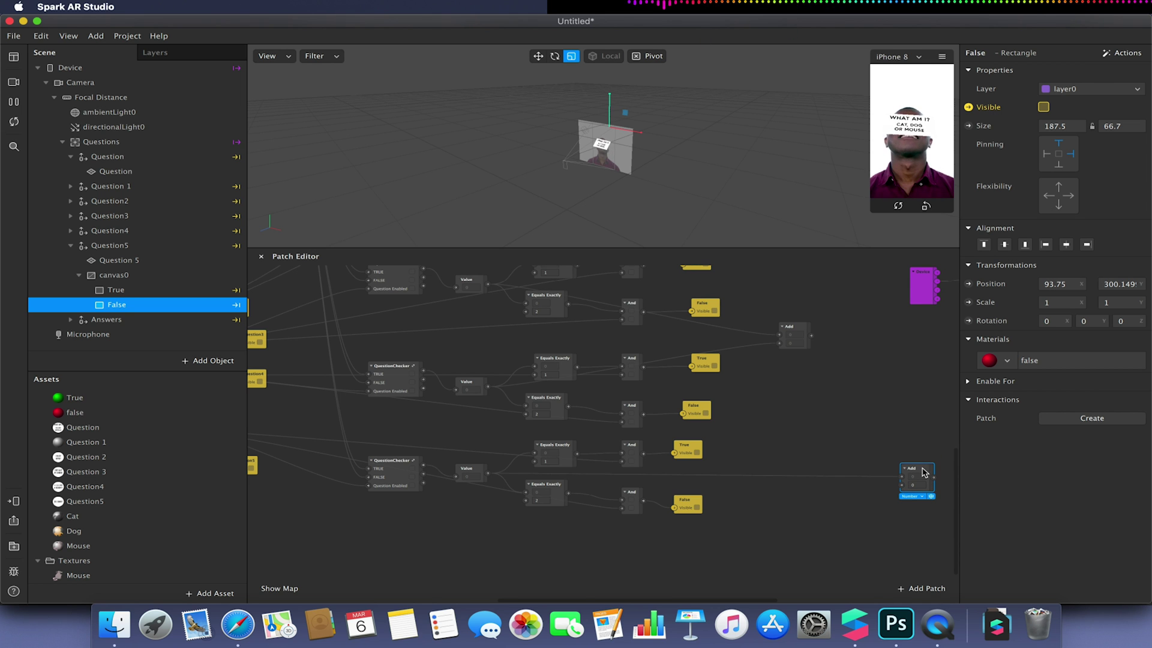
# - Delete the Device and Divide patches together with the two rectangle size patches they feed
pyautogui.hscroll(8, 852, 437)
pyautogui.scroll(6, 853, 437)
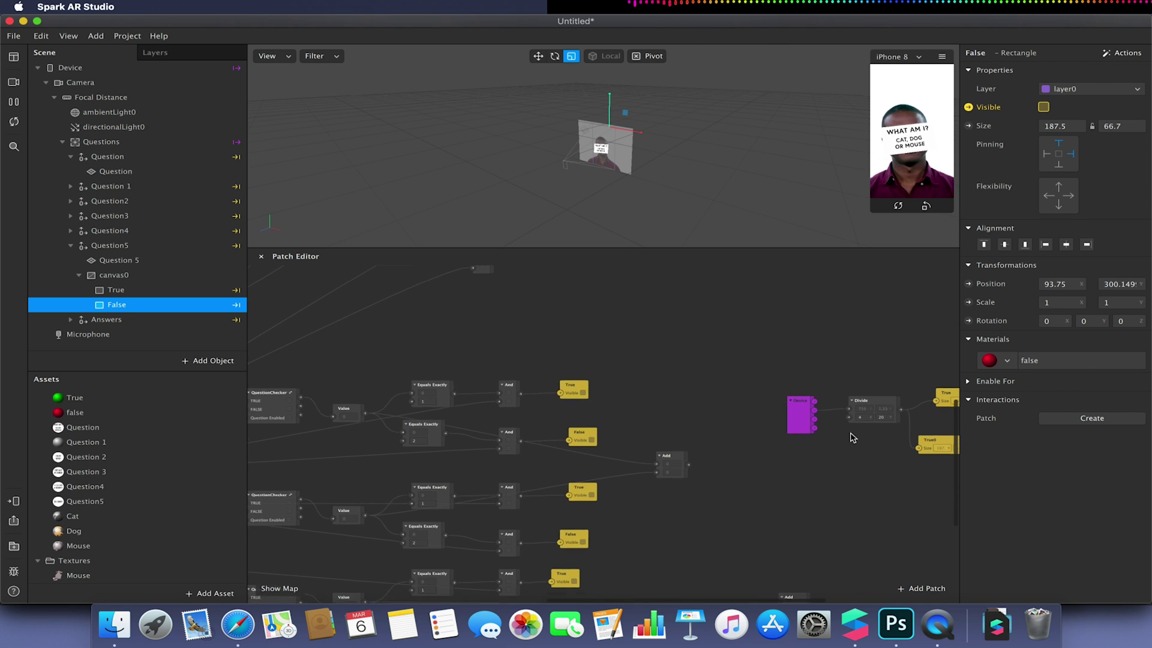
pyautogui.hscroll(2, 851, 432)
pyautogui.moveTo(583, 411); pyautogui.dragTo(880, 488)
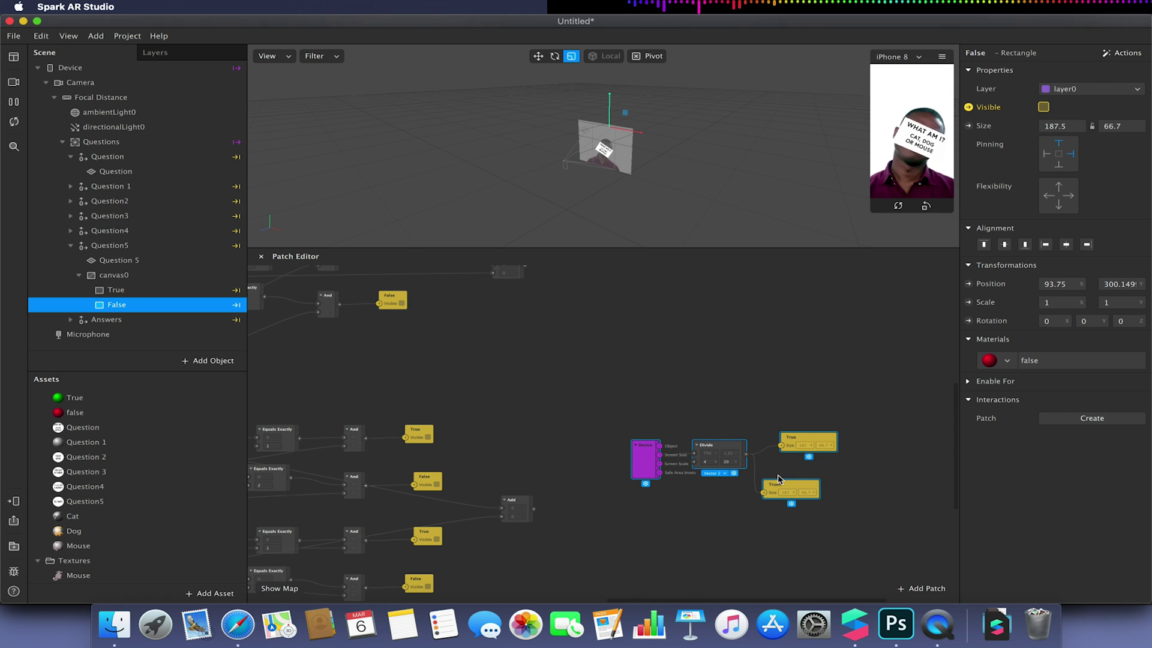
pyautogui.press('Delete')
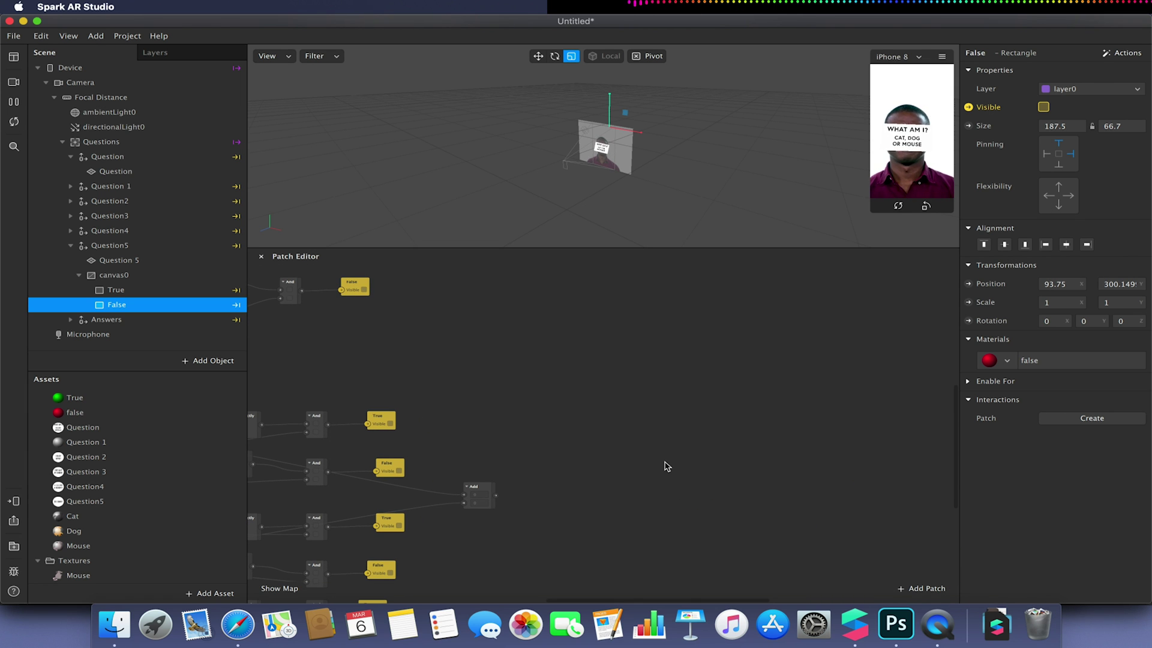
# - Create another Add patch between the two existing row Add patches and connect the upper one's output to its first input
pyautogui.scroll(2, 666, 466)
pyautogui.scroll(2, 666, 466)
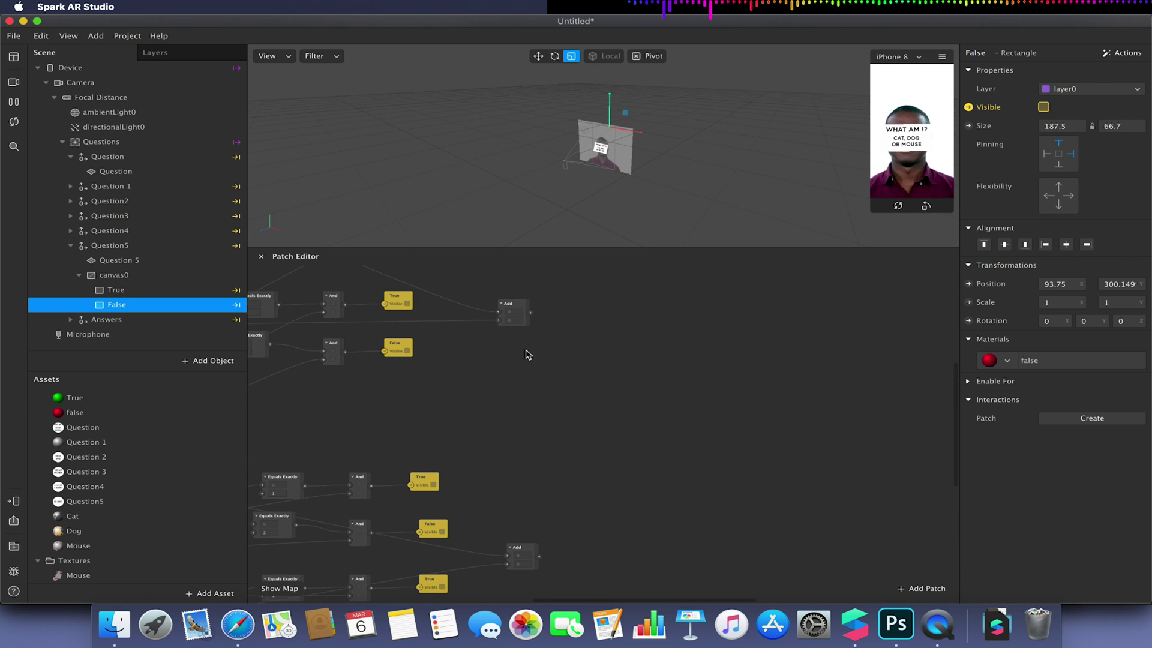
pyautogui.doubleClick(648, 431)
pyautogui.write('add')
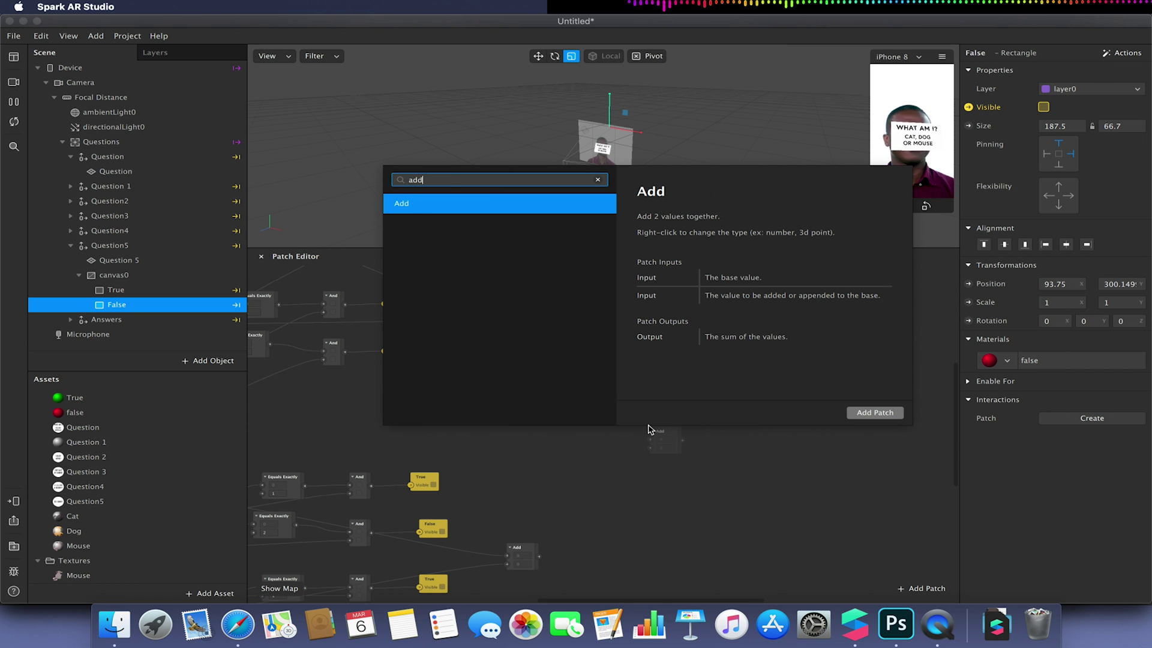
pyautogui.click(863, 412)
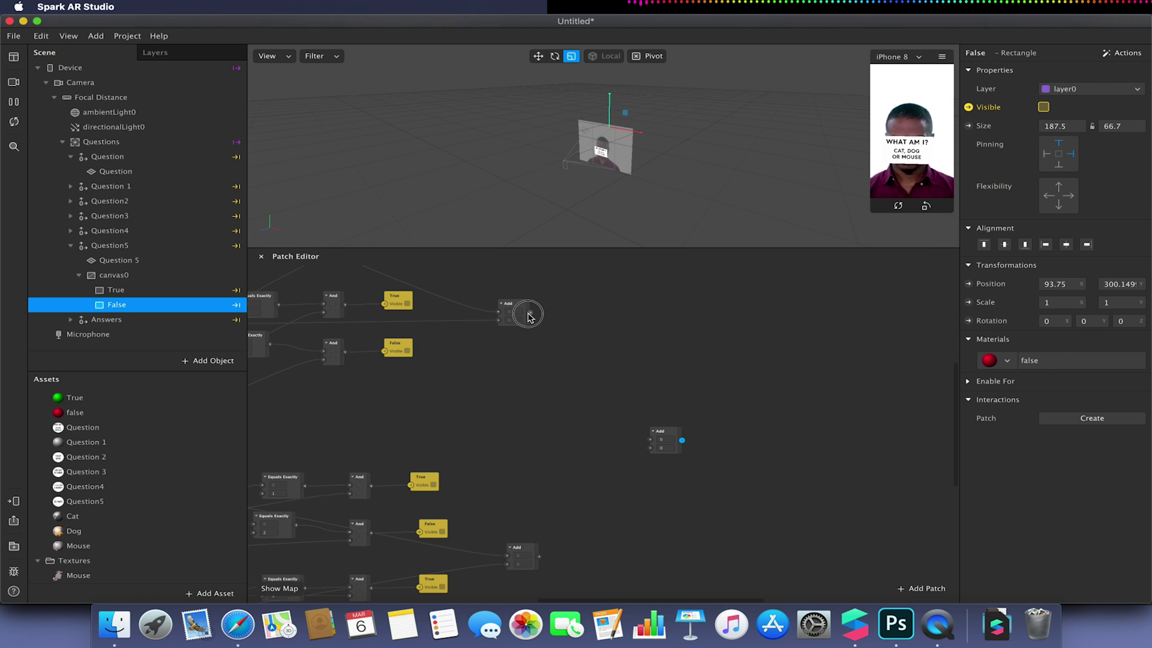
pyautogui.moveTo(530, 313); pyautogui.dragTo(648, 441)
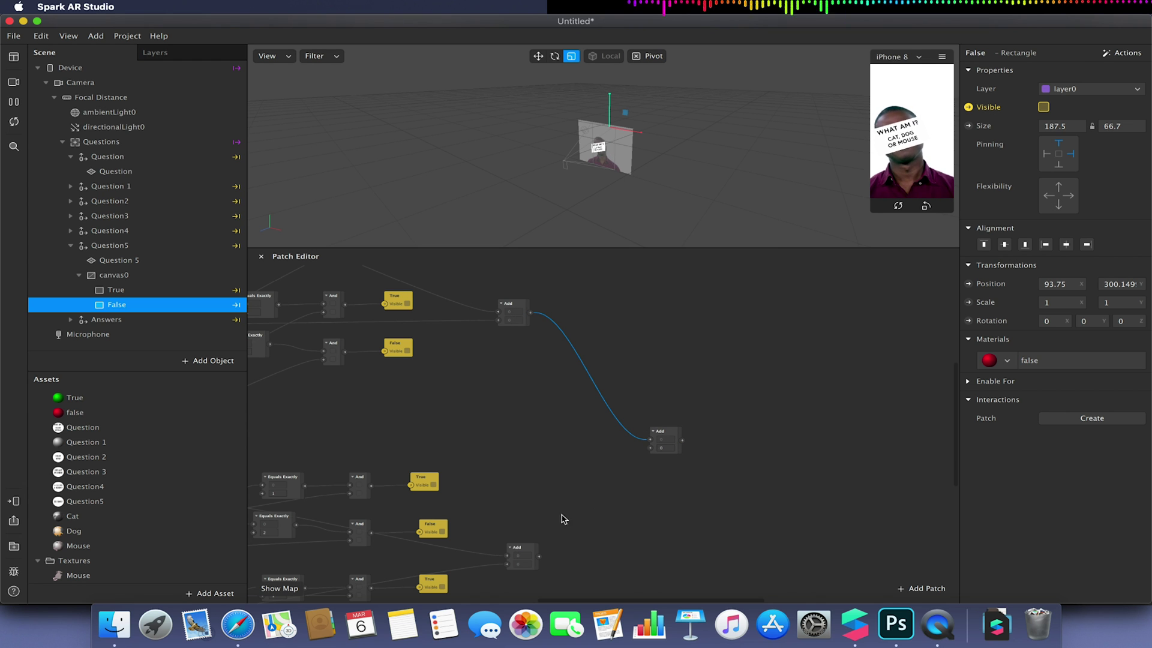
# - Connect the lower row's Add patch to the combining Add's second input, and link the combining Add's output to the last Add patch, placed beside it
pyautogui.moveTo(538, 557); pyautogui.dragTo(652, 452)
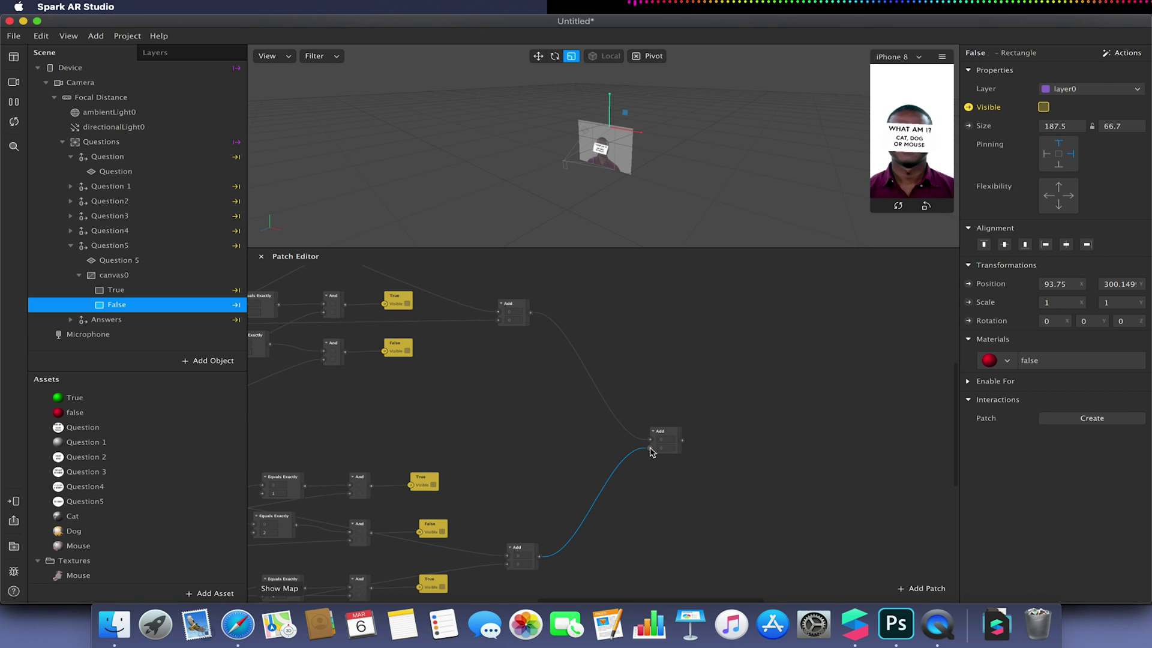
pyautogui.scroll(-5, 639, 496)
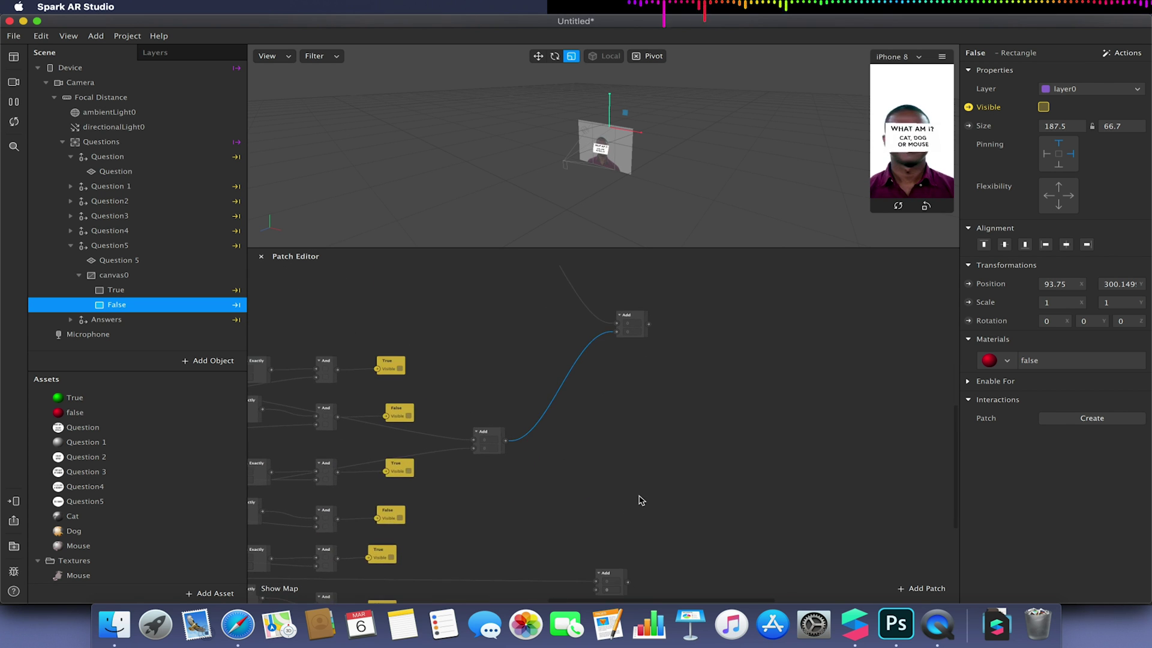
pyautogui.moveTo(635, 327); pyautogui.dragTo(629, 447)
pyautogui.scroll(4, 578, 443)
pyautogui.hscroll(1, 577, 442)
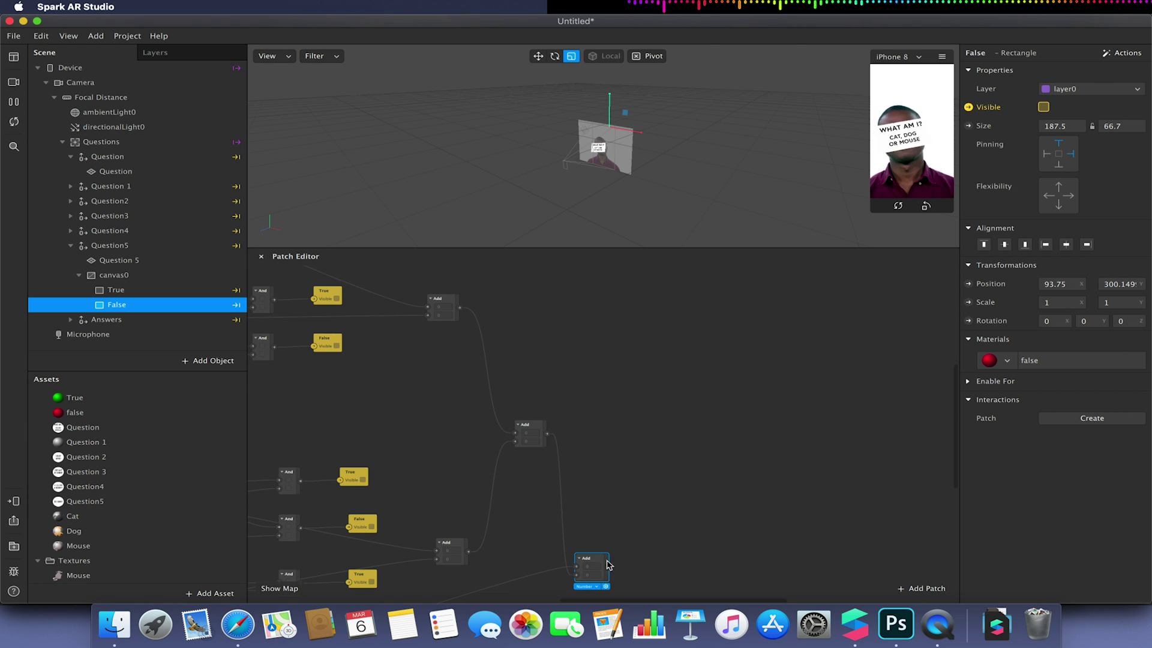
pyautogui.moveTo(608, 564); pyautogui.dragTo(634, 446)
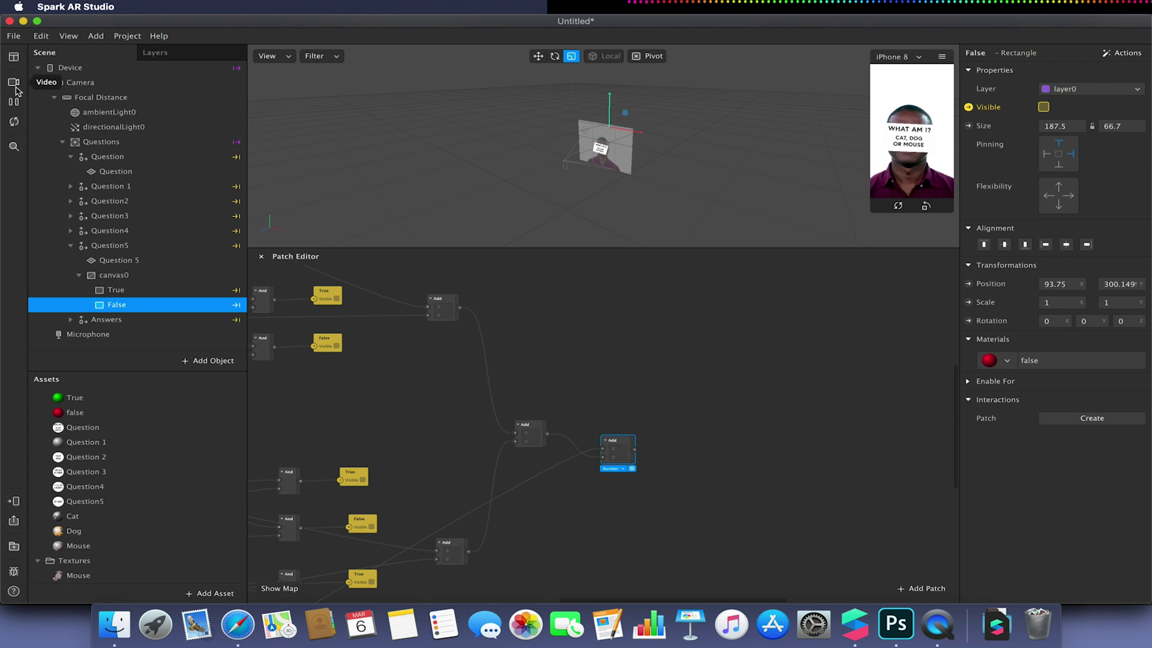
# - Create a Value patch fed by the final Add patch's output to show the summed answer value
pyautogui.doubleClick(661, 453)
pyautogui.write('value')
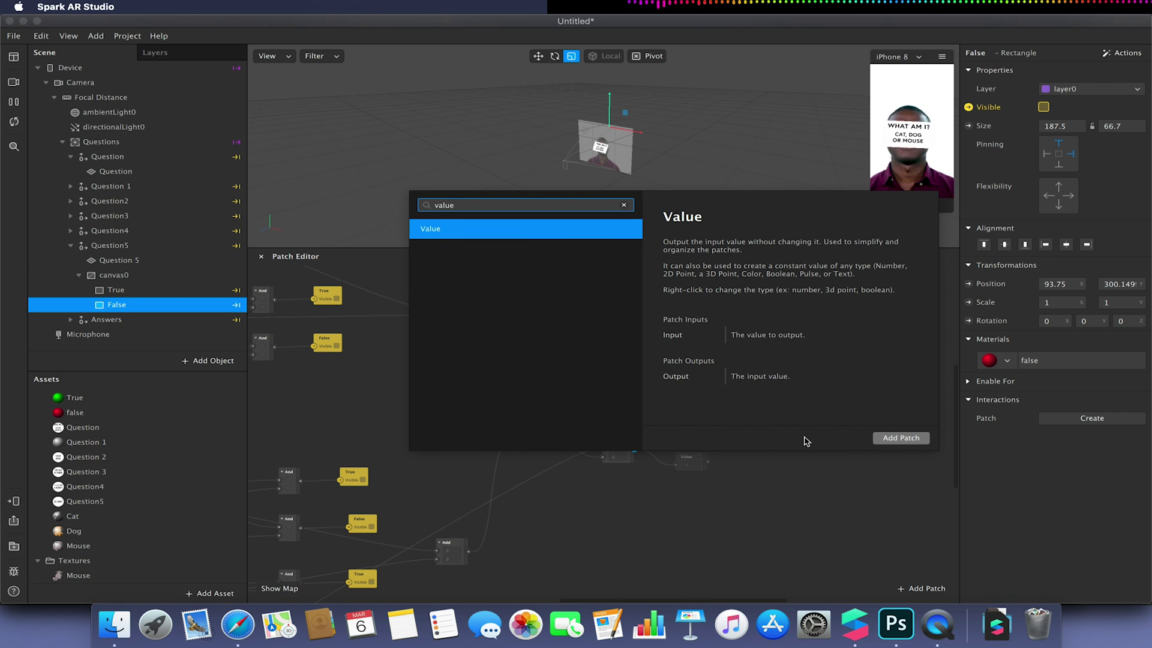
pyautogui.click(906, 442)
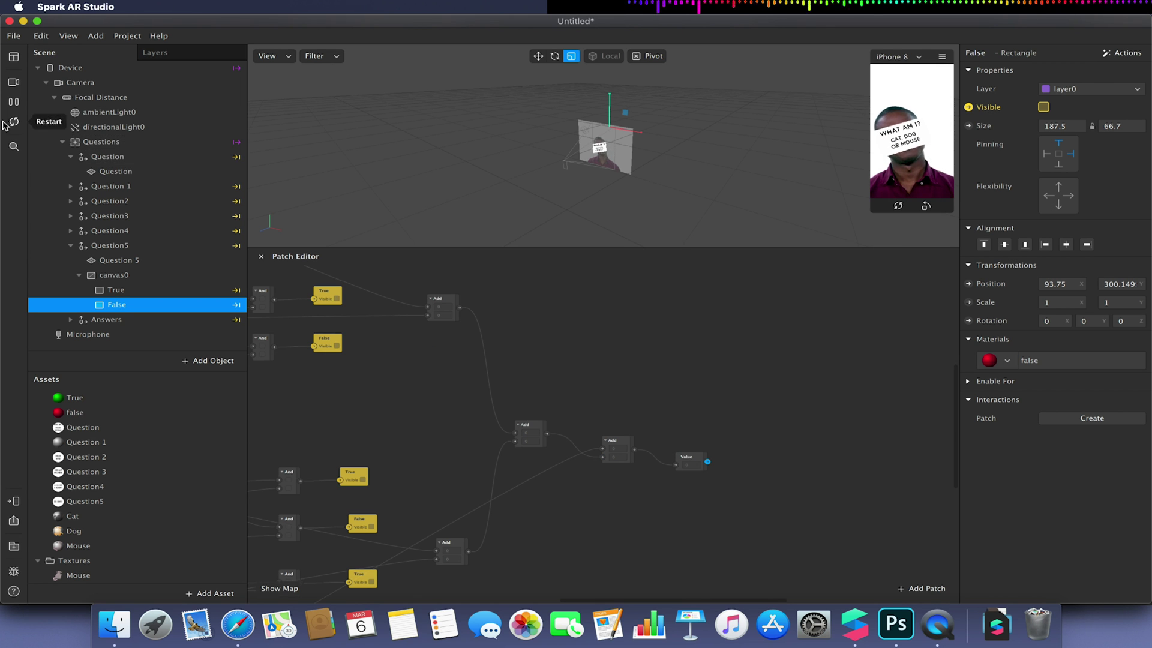
# - Switch the preview video source to the built-in FaceTime HD Camera to test the quiz and check the Value patch
pyautogui.click(14, 82)
pyautogui.click(75, 105)
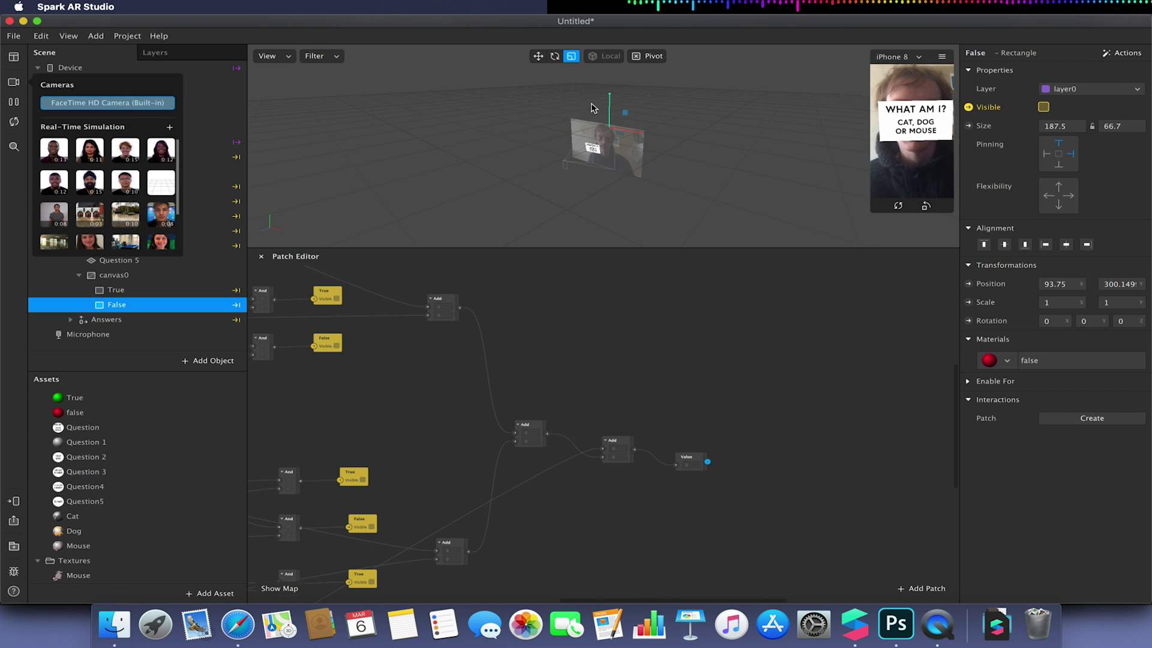
pyautogui.press('Escape')
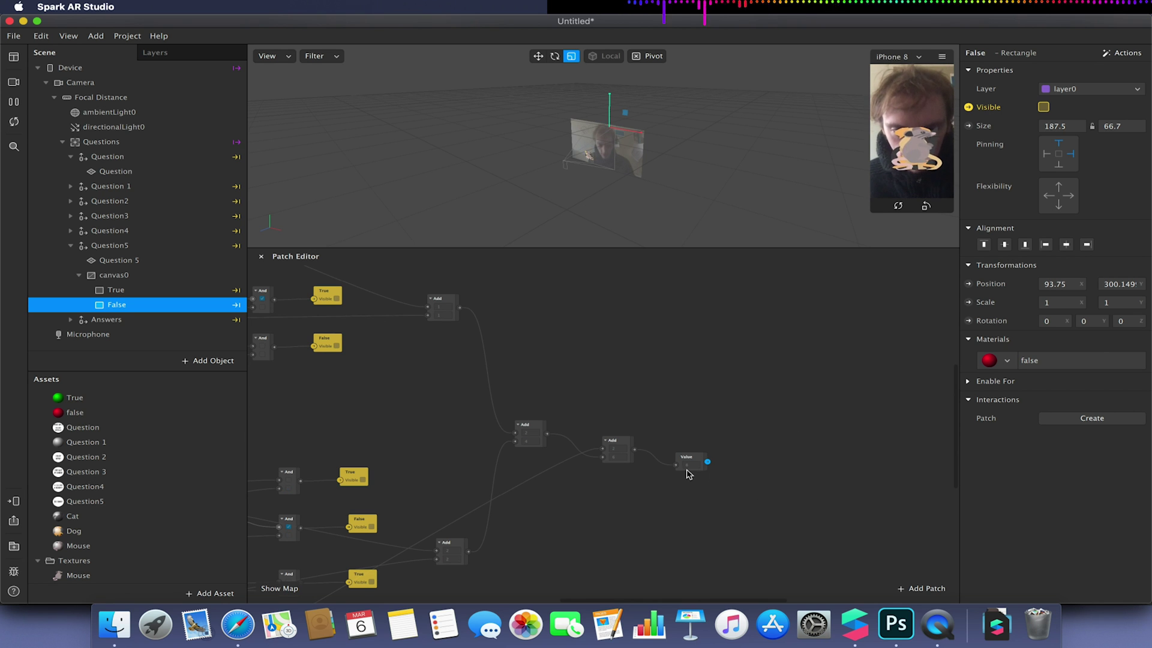
pyautogui.scroll(-1, 704, 470)
pyautogui.scroll(-3, 704, 470)
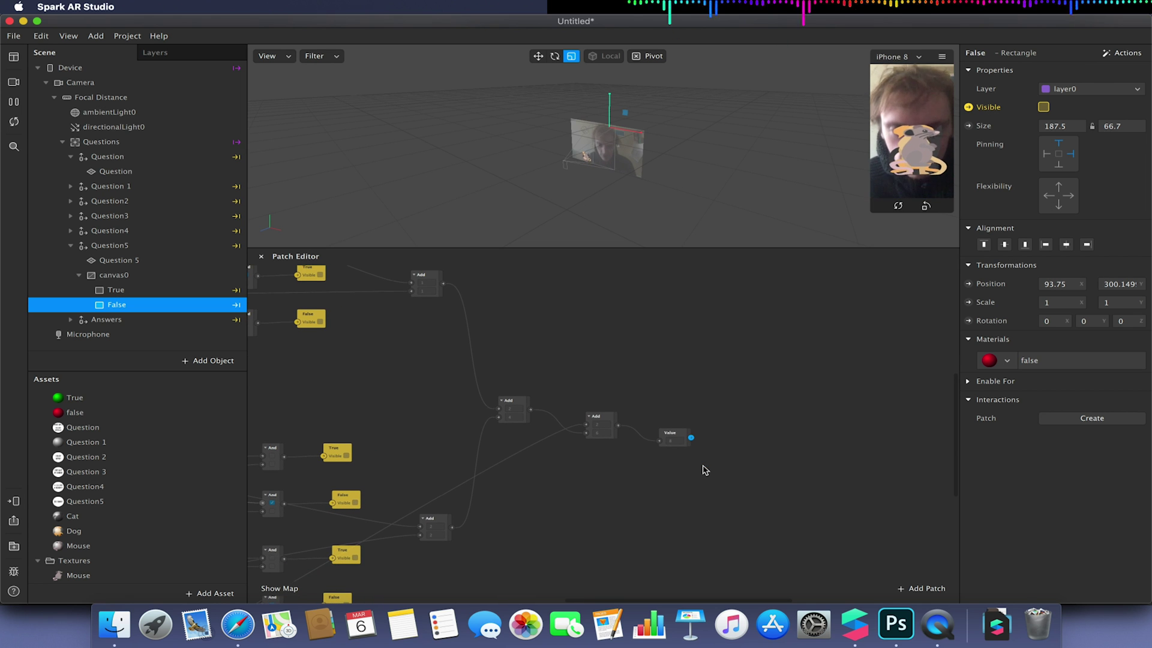